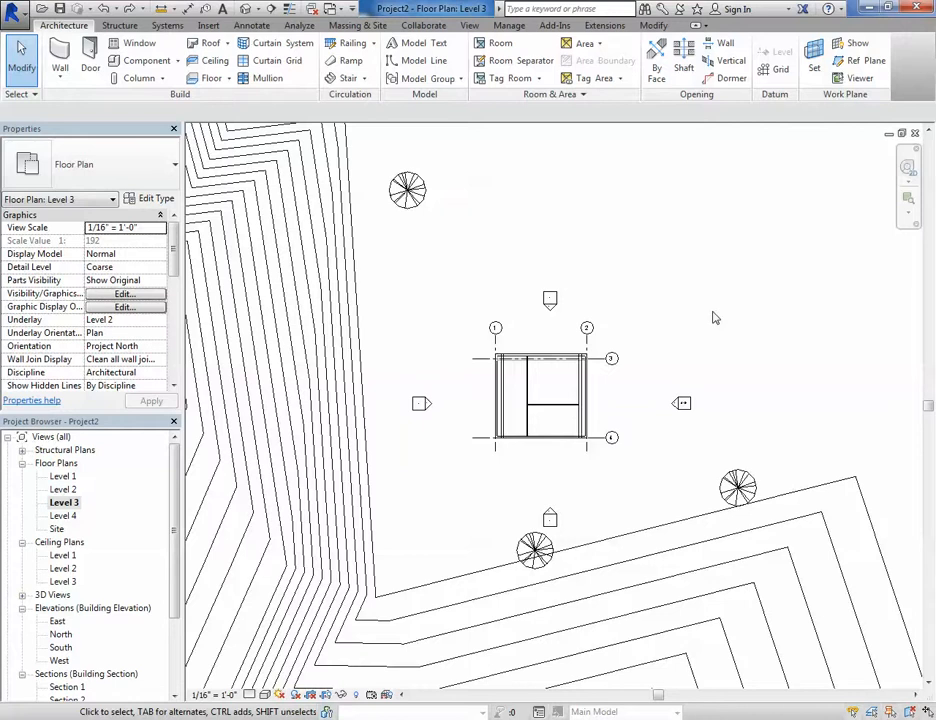
- Dismiss the project-not-saved reminder without saving
scroll(645, 258, down, 2)
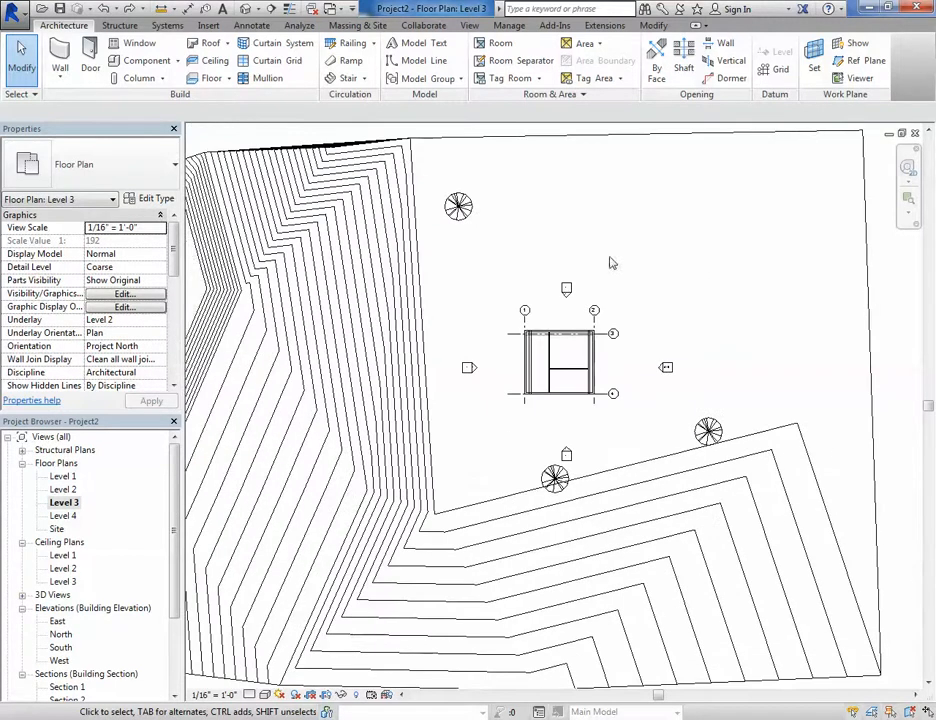
scroll(450, 210, up, 2)
click(460, 218)
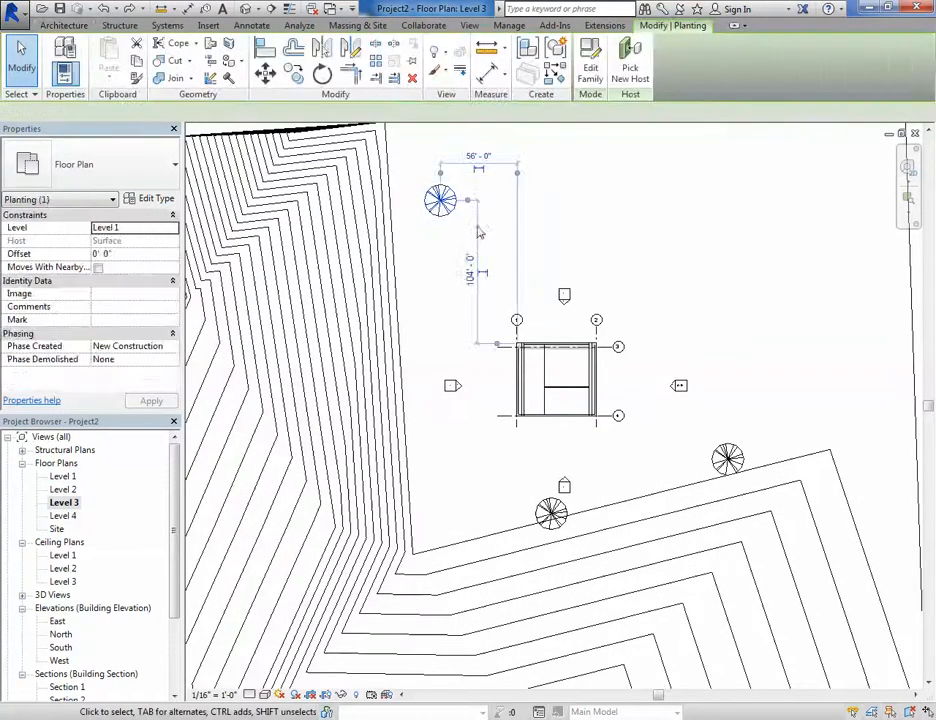
click(670, 261)
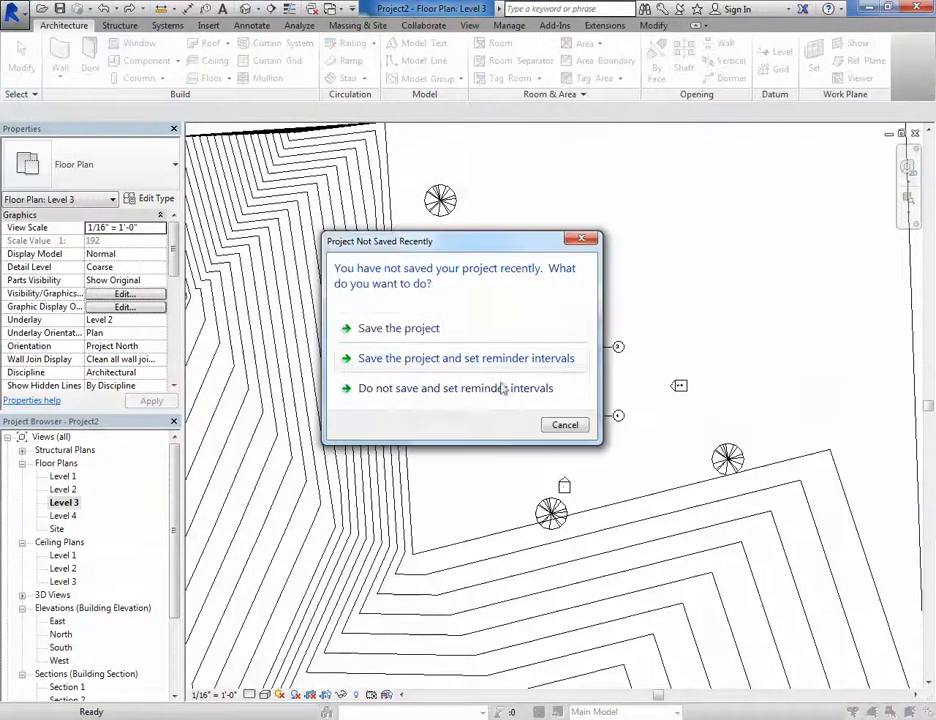
click(562, 428)
scroll(588, 449, up, 6)
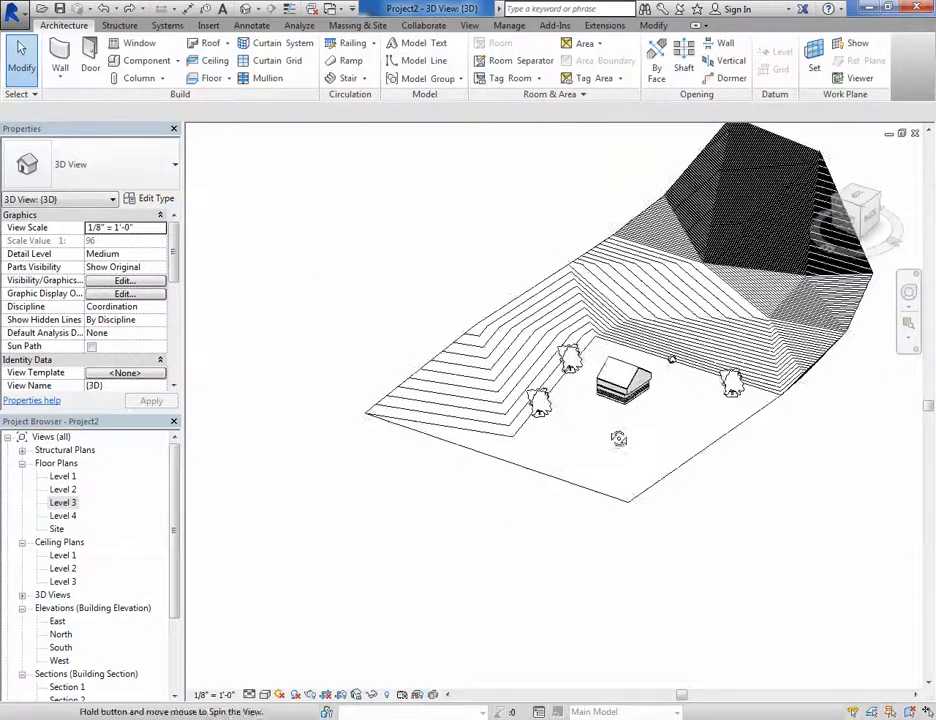
click(735, 310)
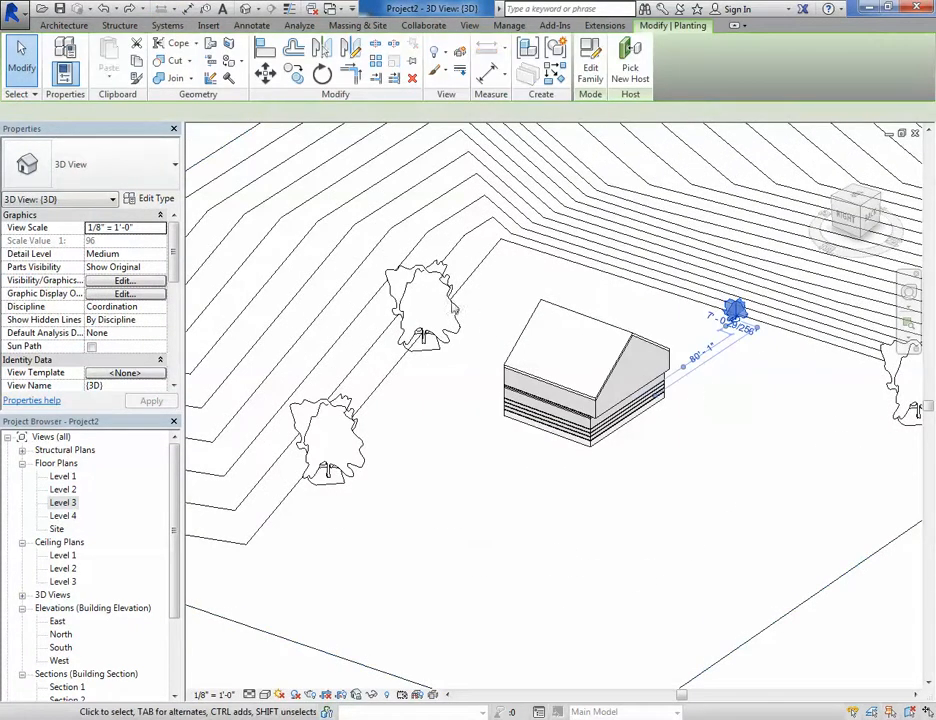
click(425, 305)
click(506, 445)
scroll(715, 390, down, 3)
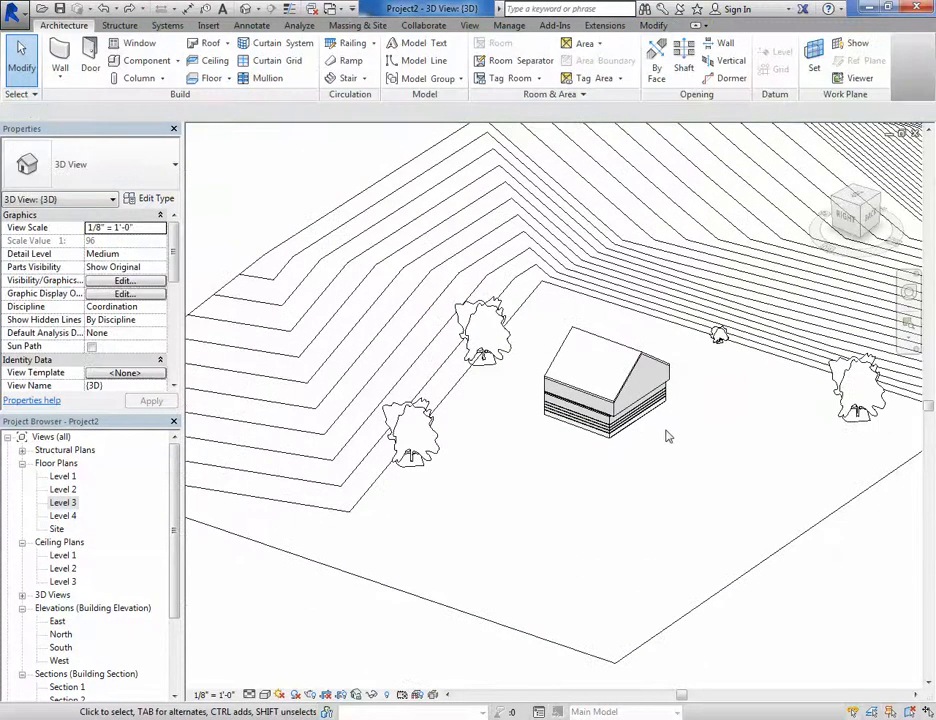
middle_drag(690, 487, 645, 493)
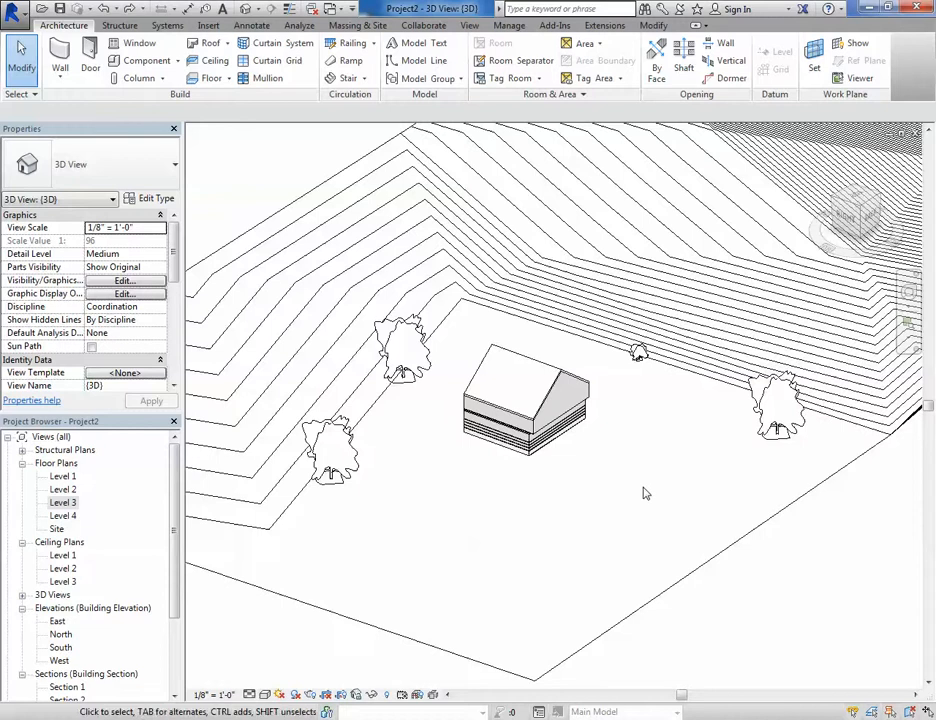
click(427, 373)
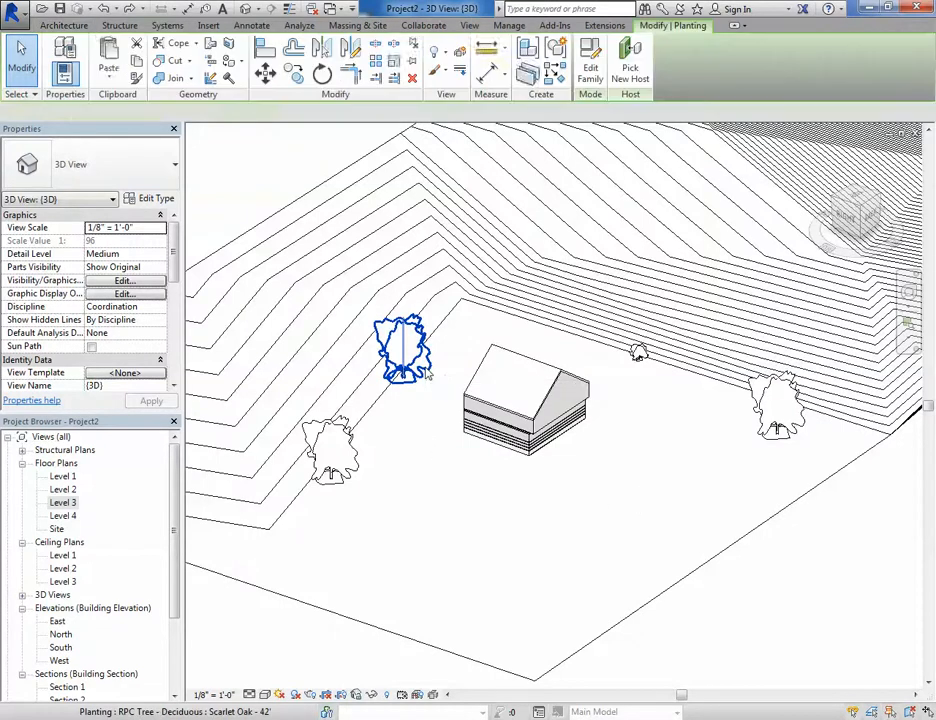
right_click(427, 373)
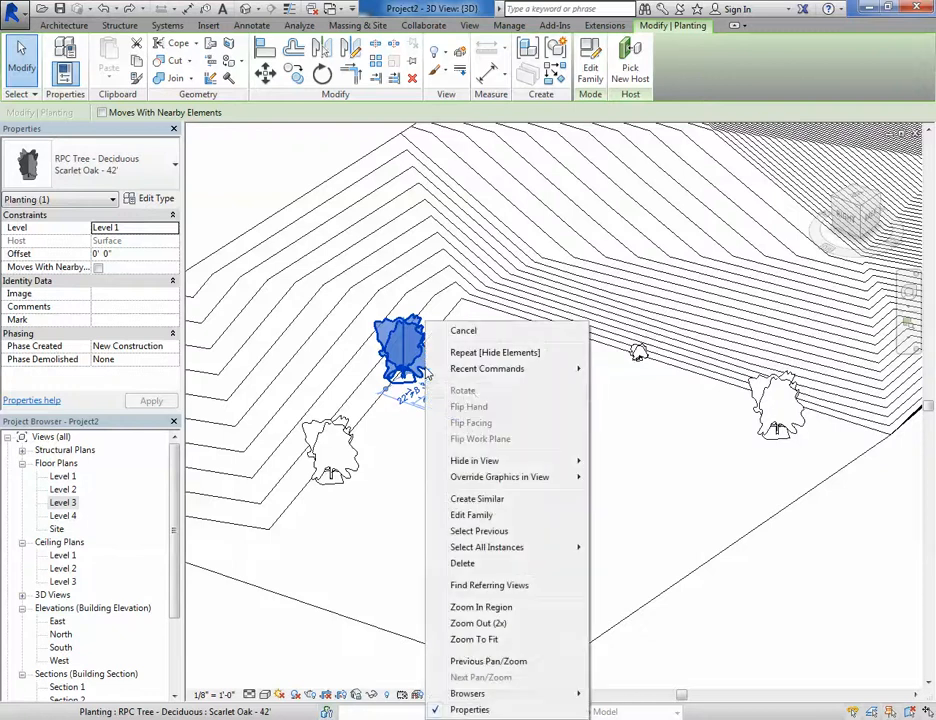
mouse_move(574, 466)
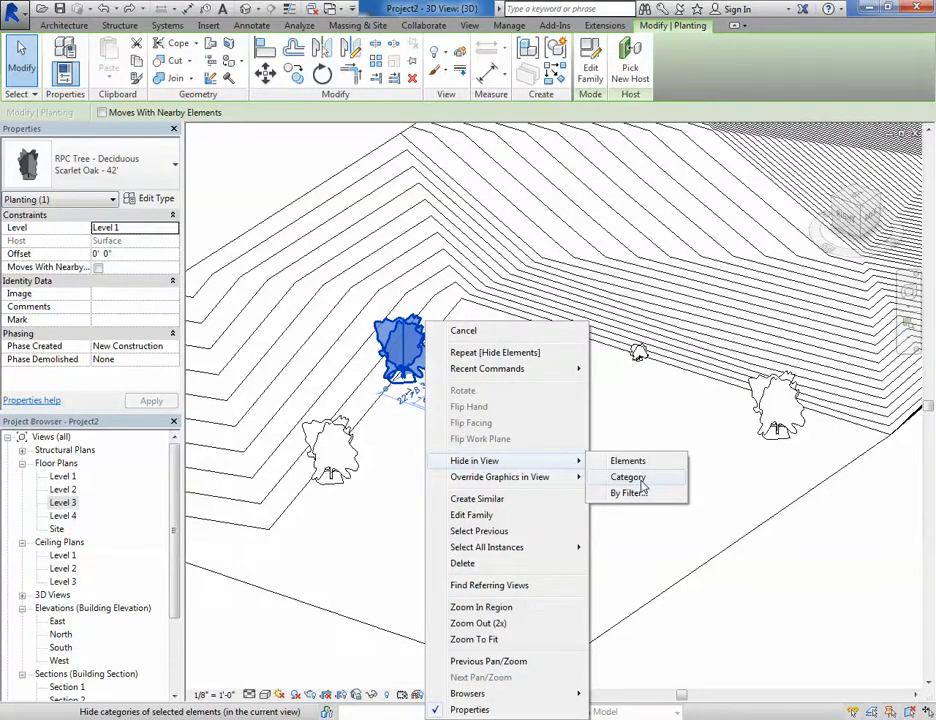
key(Escape)
key(Escape)
key(Escape)
- Review the temporary hide/isolate options for a selected tree
click(428, 372)
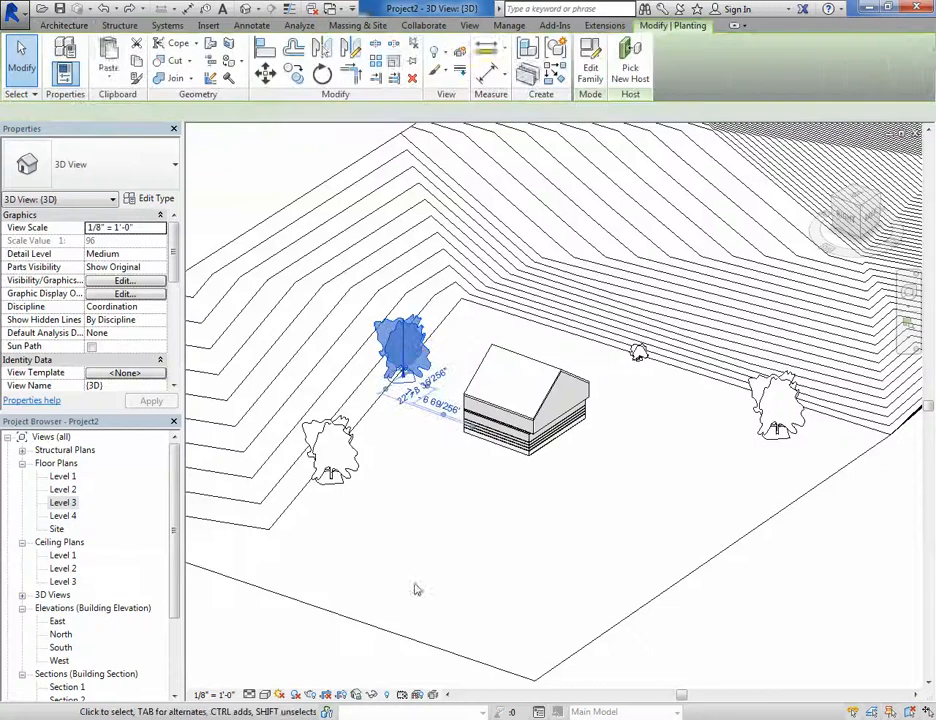
click(376, 695)
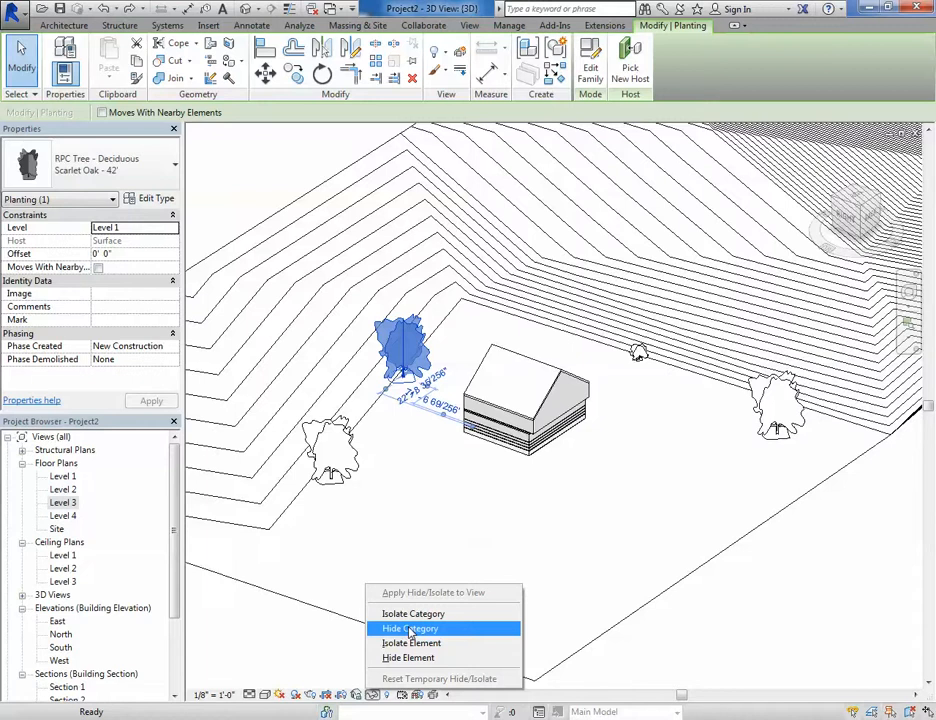
click(428, 485)
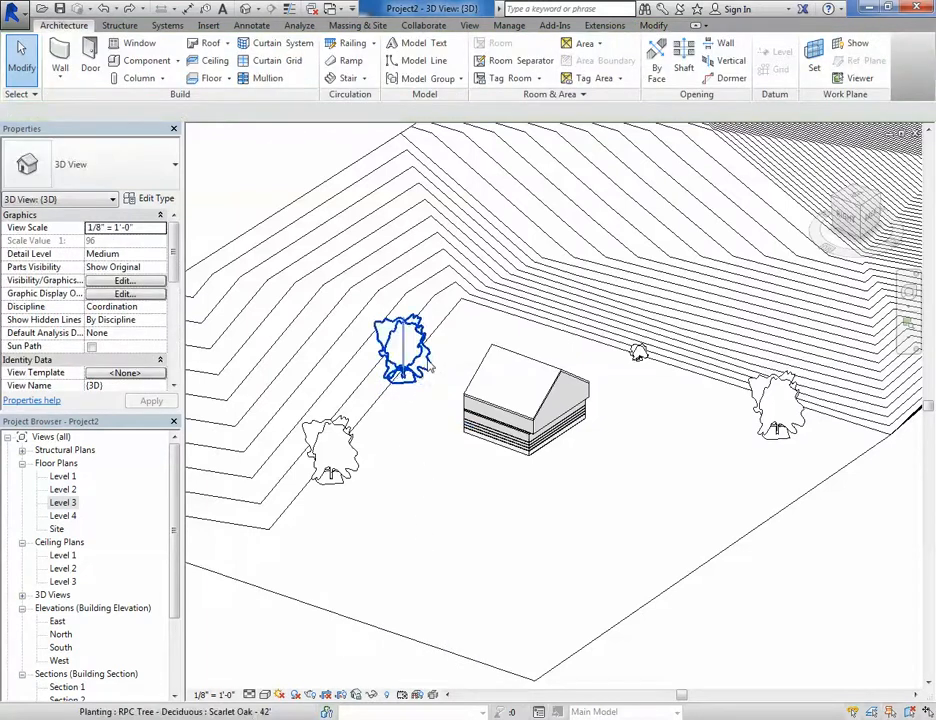
- Hide the selected tree's whole category in the 3D view, then undo the hiding
click(430, 369)
right_click(429, 326)
mouse_move(520, 461)
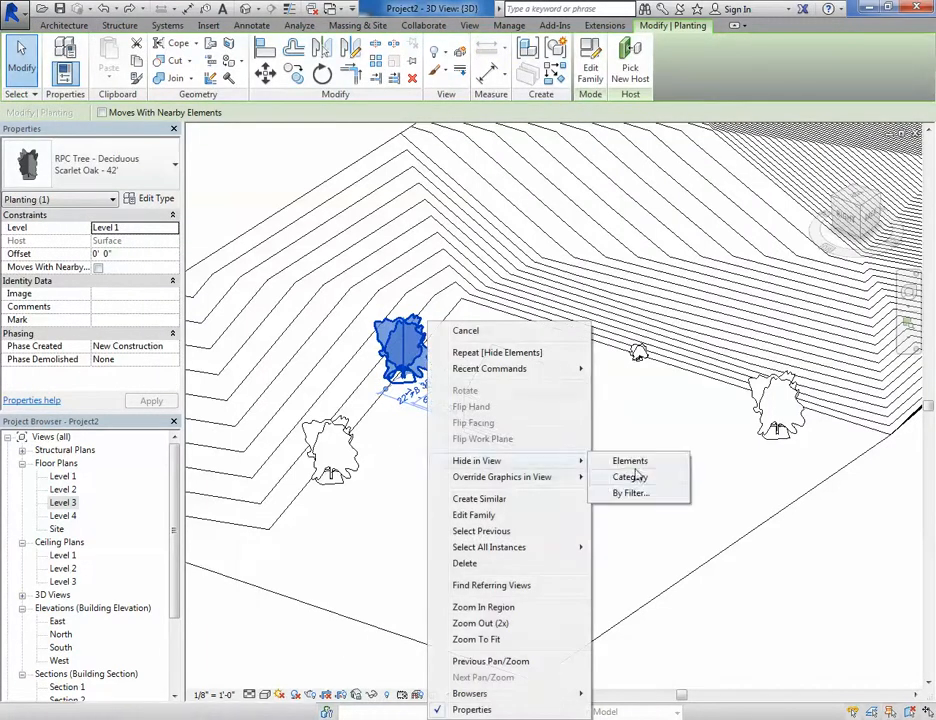
click(634, 477)
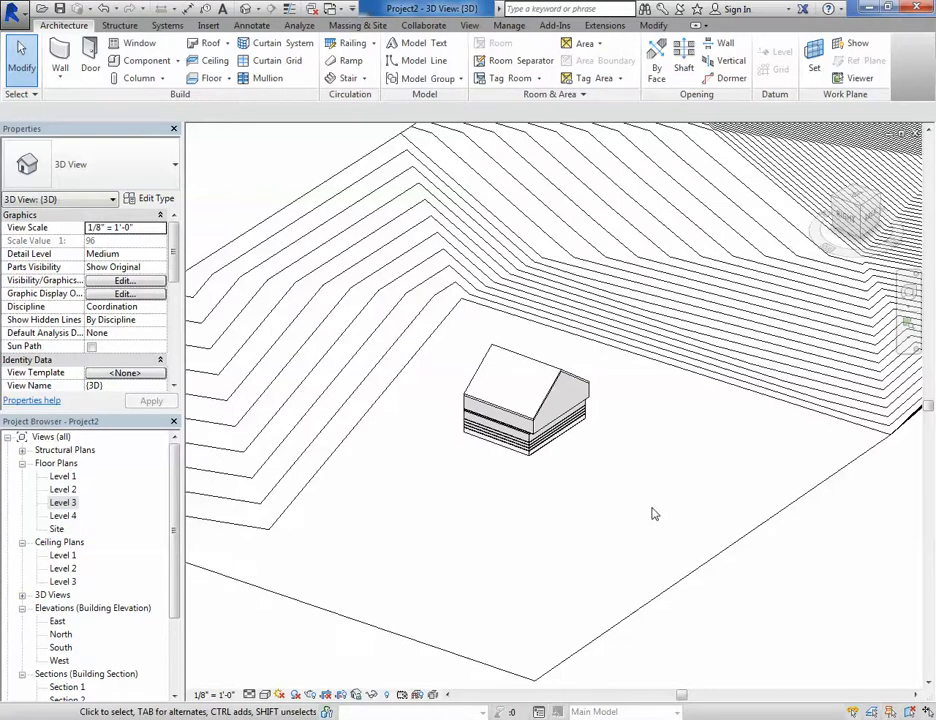
key(ctrl+z)
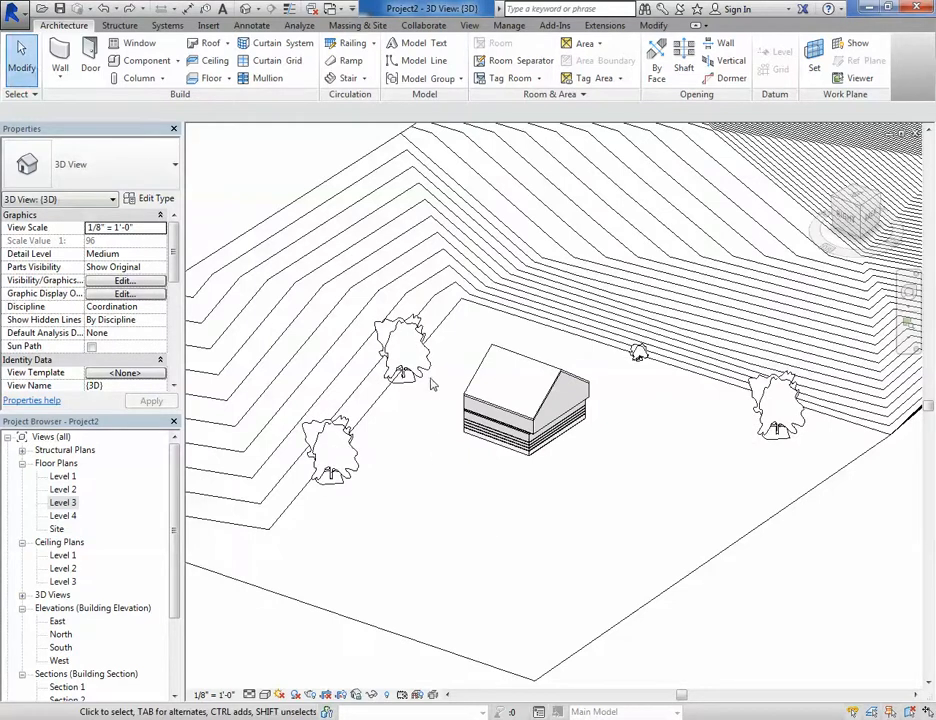
- Hide only the selected tree element in the 3D view, then undo the hiding
click(430, 372)
right_click(429, 326)
mouse_move(480, 461)
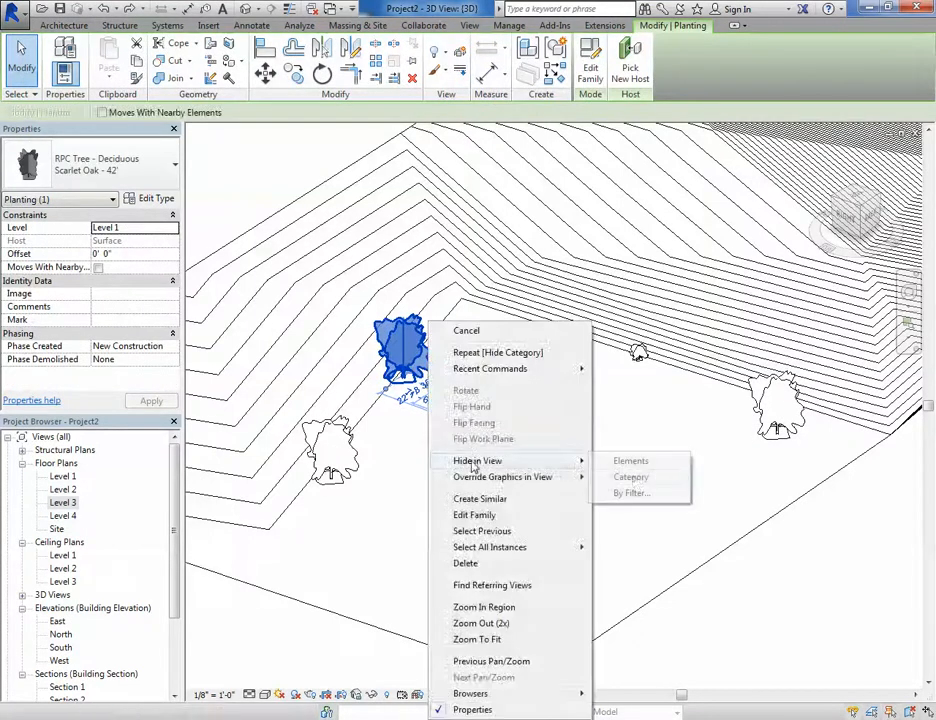
click(645, 461)
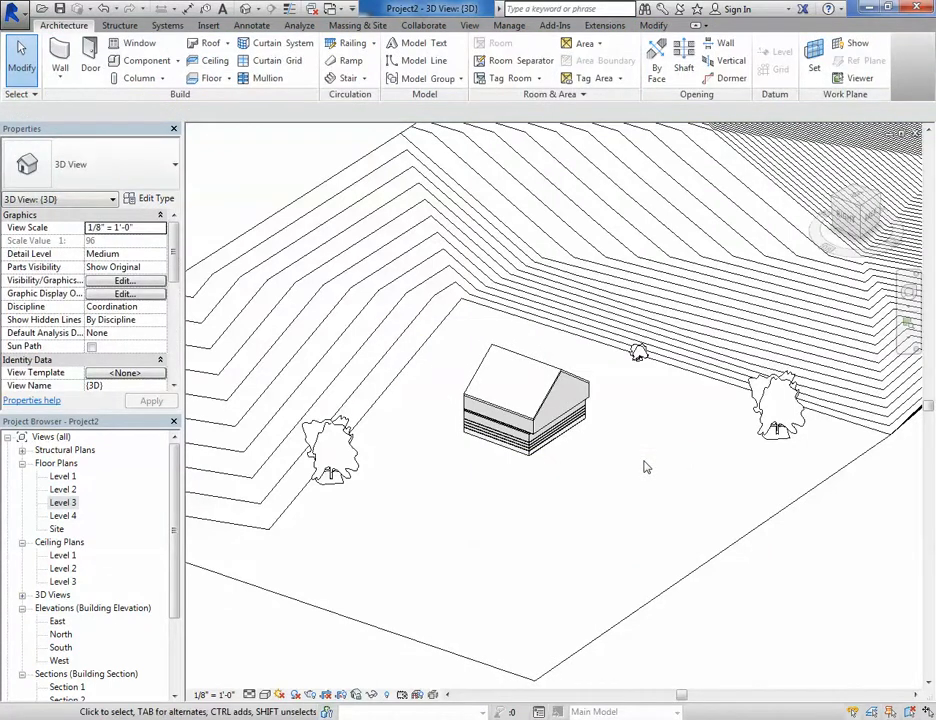
key(ctrl+z)
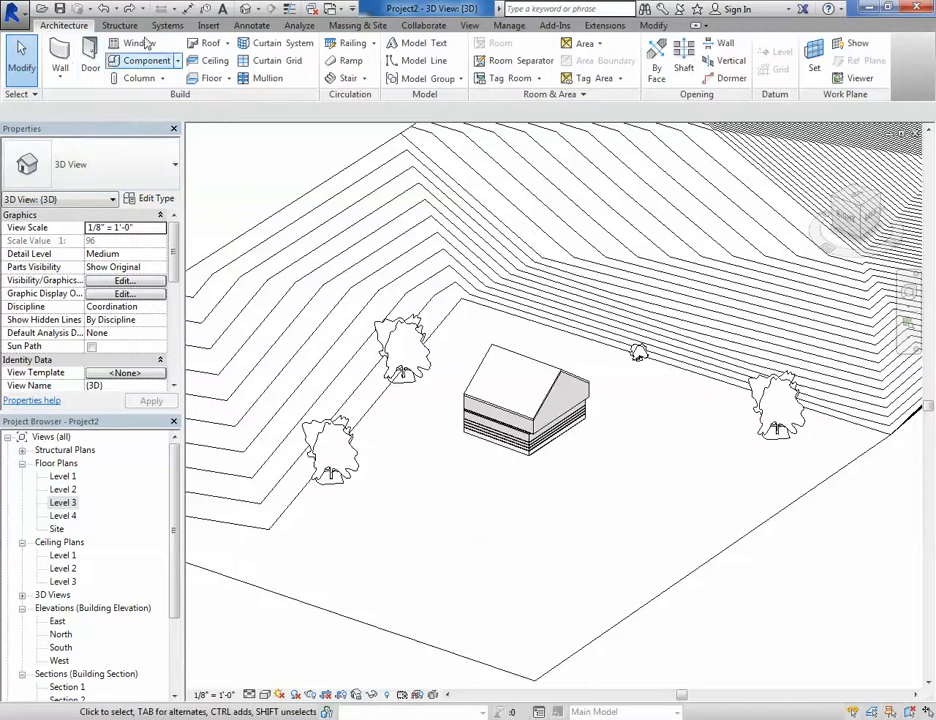
- Open the Visibility/Graphic Overrides dialog for the 3D view and browse each of its category tabs
click(474, 28)
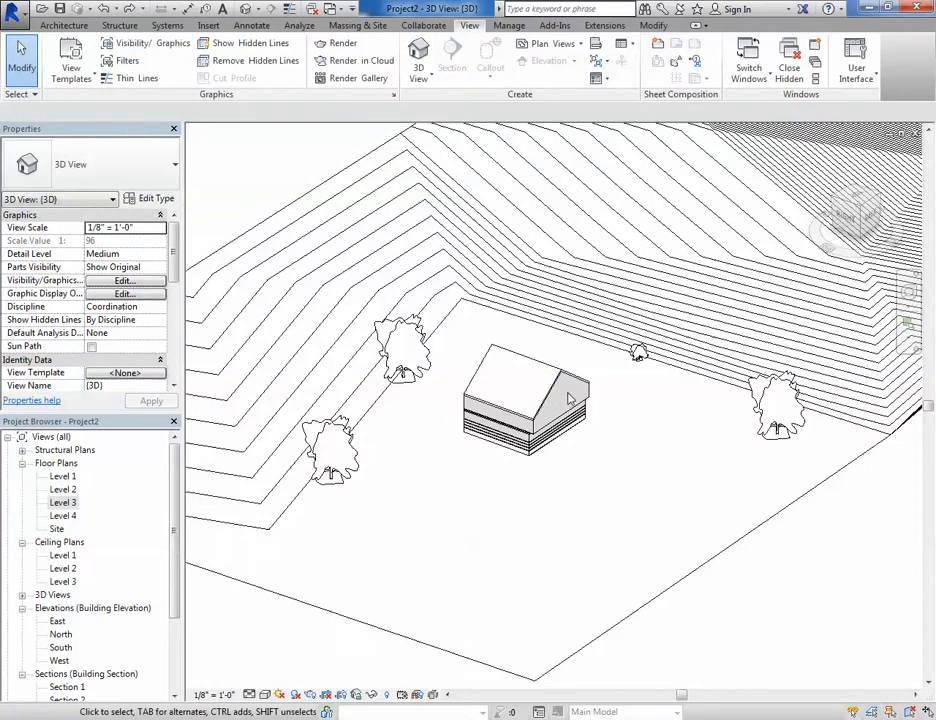
key(v)
key(v)
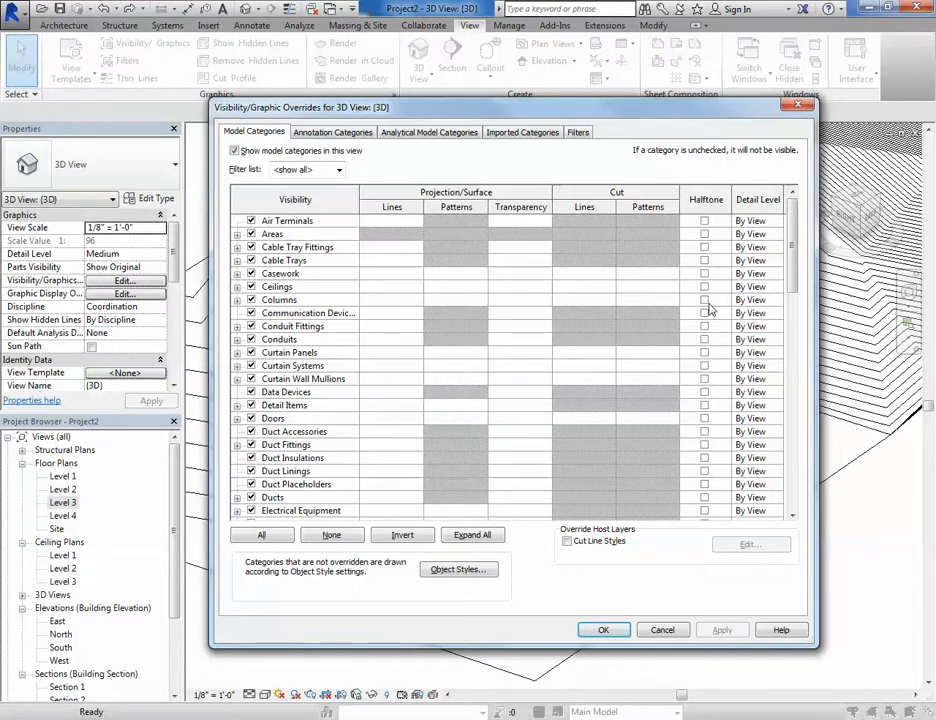
drag(794, 234, 783, 193)
click(333, 132)
click(429, 132)
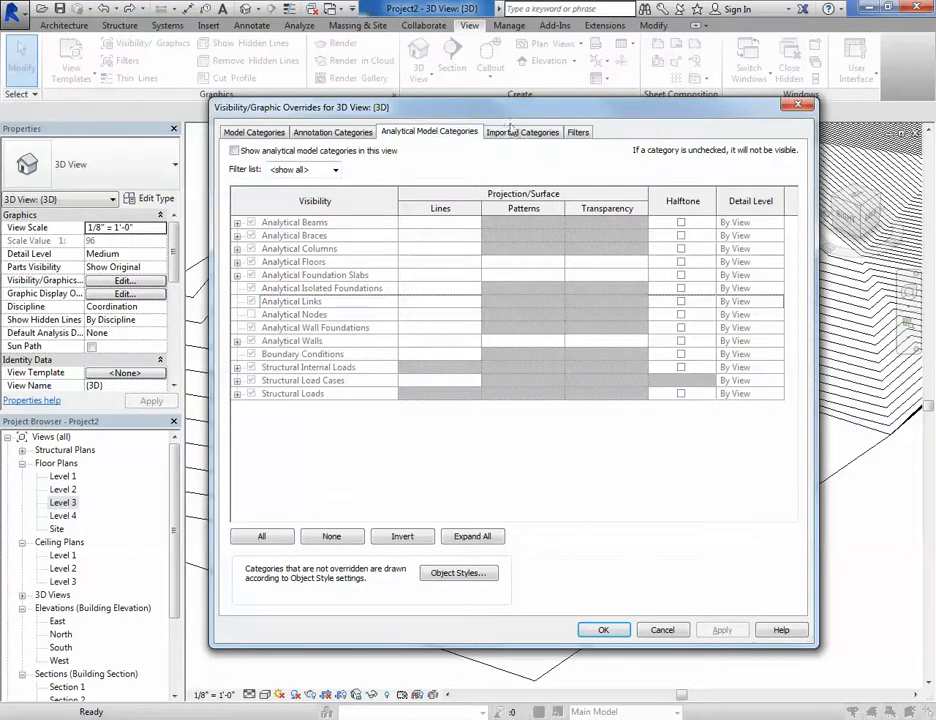
click(522, 132)
click(576, 133)
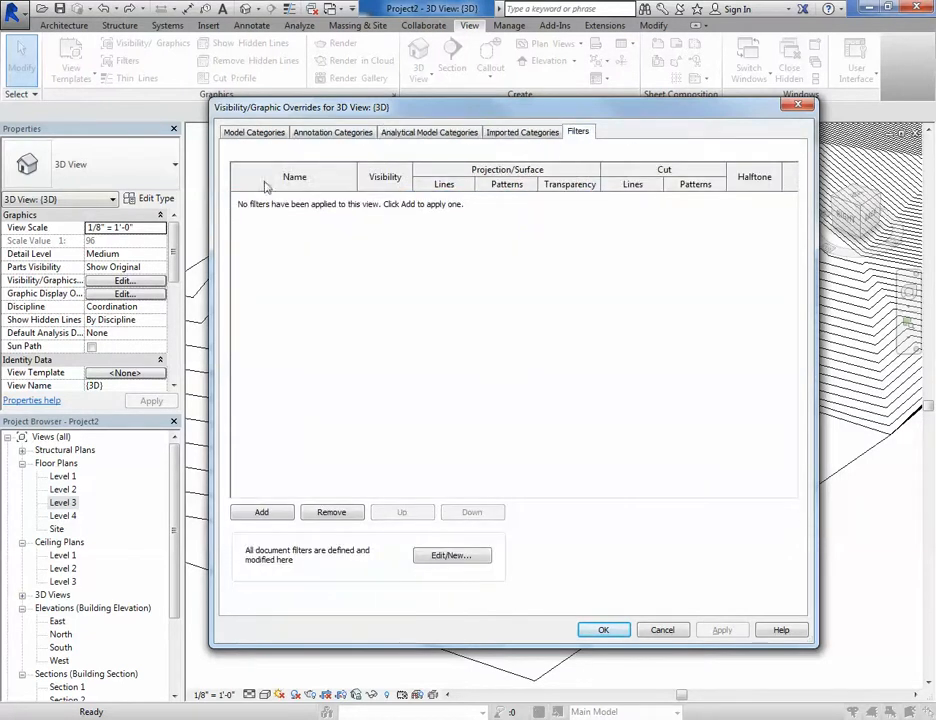
click(253, 133)
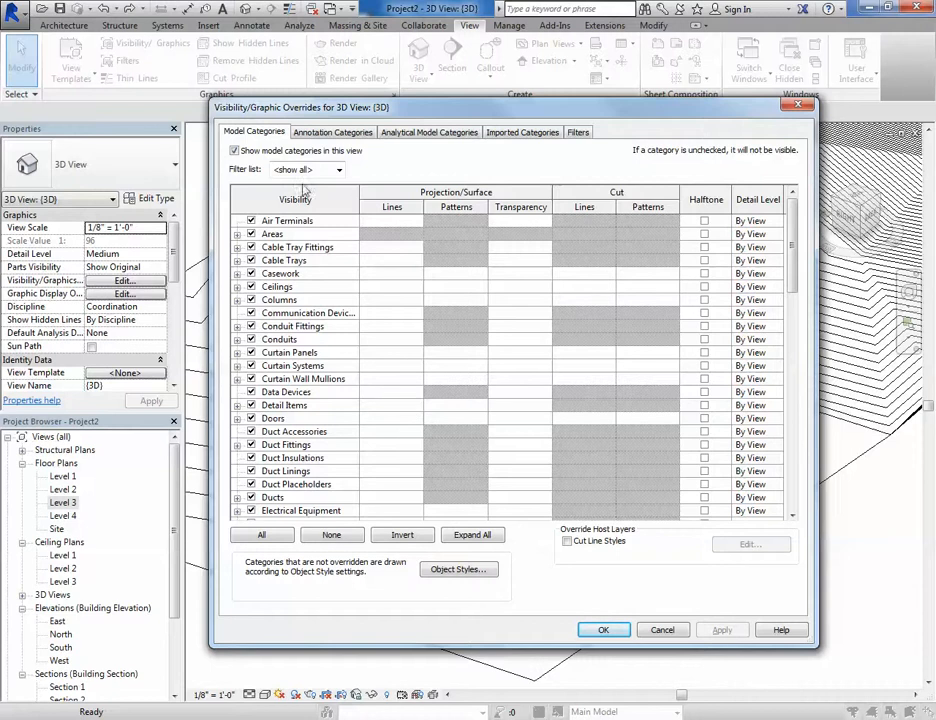
- Turn off the Walls model category in the Visibility/Graphic Overrides dialog and confirm
click(279, 288)
key(t)
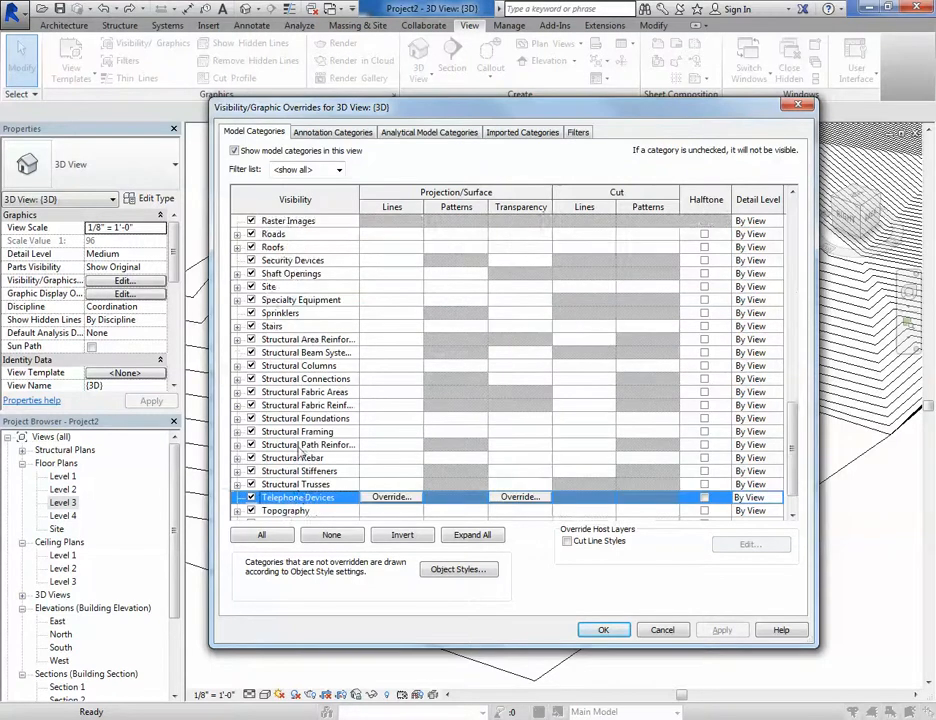
scroll(301, 450, down, 1)
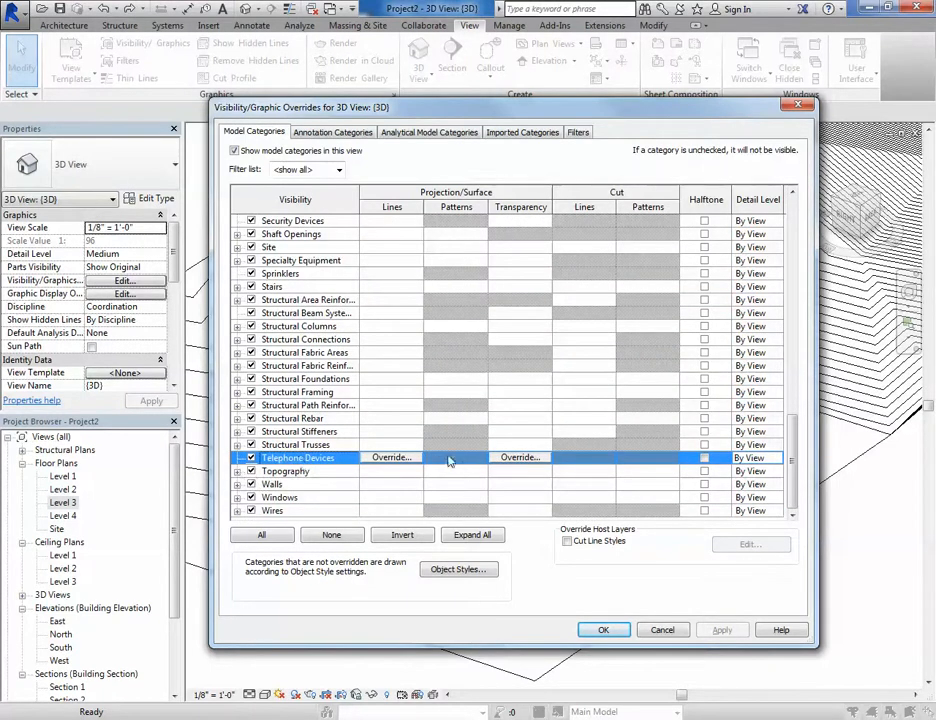
scroll(277, 397, up, 2)
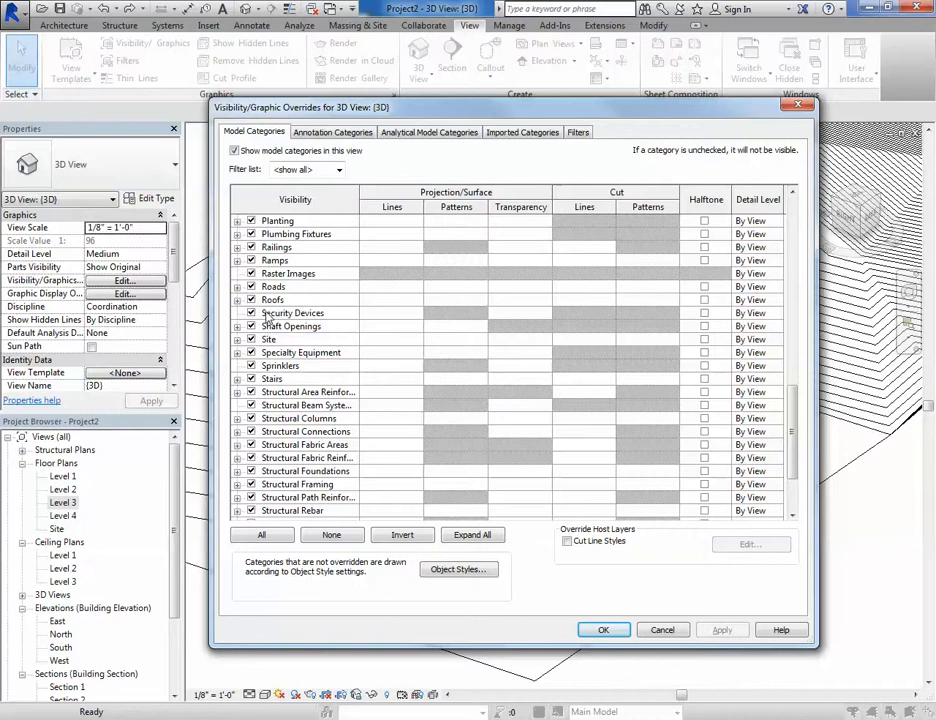
scroll(268, 318, down, 2)
scroll(285, 418, down, 1)
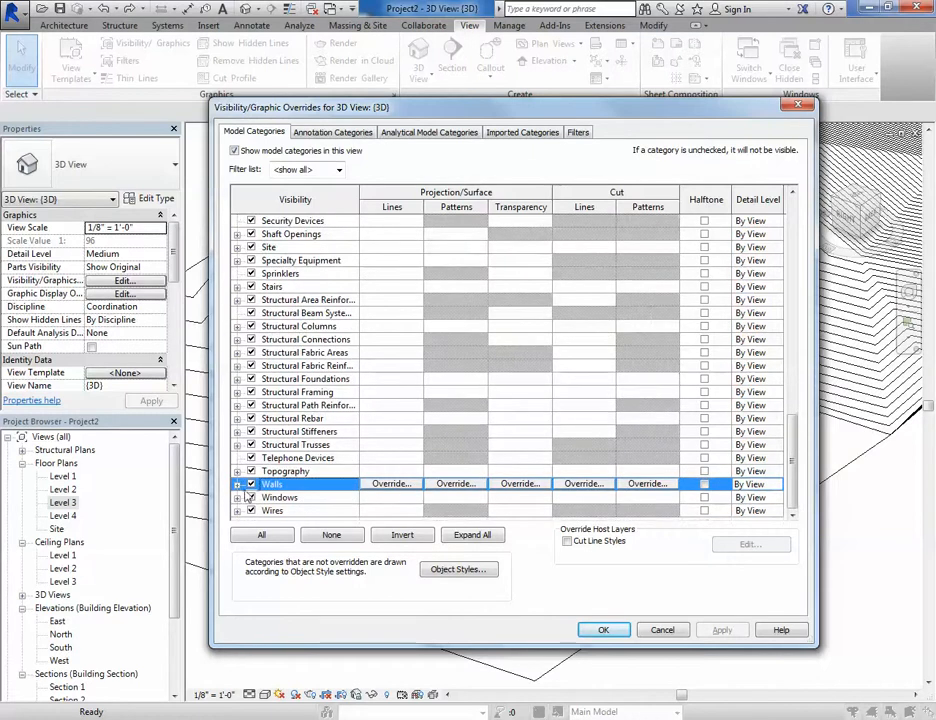
click(603, 629)
- Select an exterior wall of the house and hide the Walls category in the 3D view
scroll(519, 488, up, 3)
shift+middle_drag(547, 426, 731, 426)
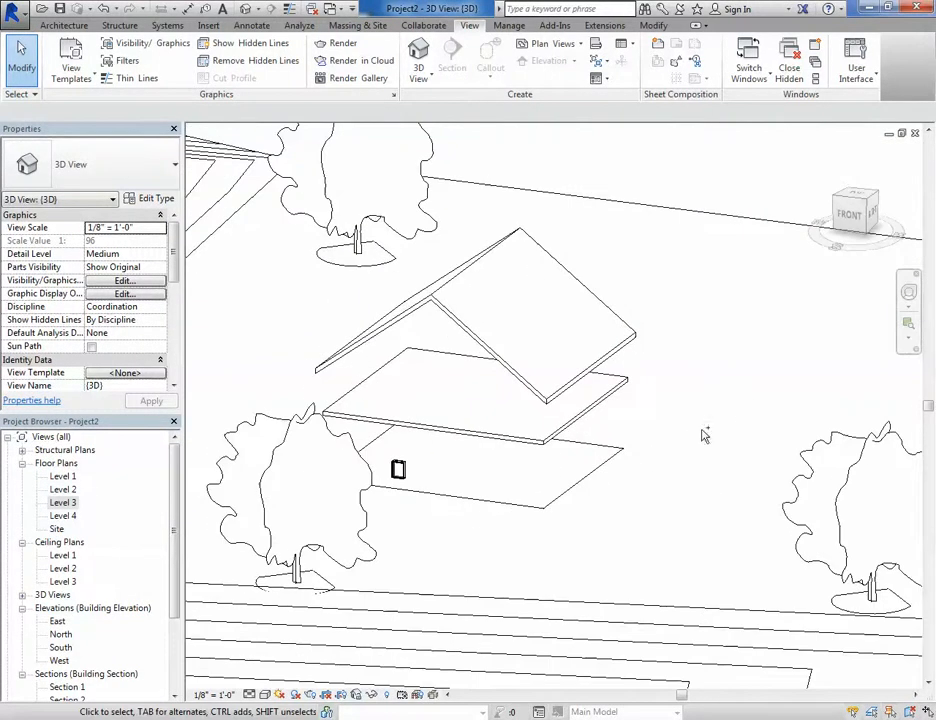
scroll(704, 435, down, 5)
scroll(554, 462, up, 6)
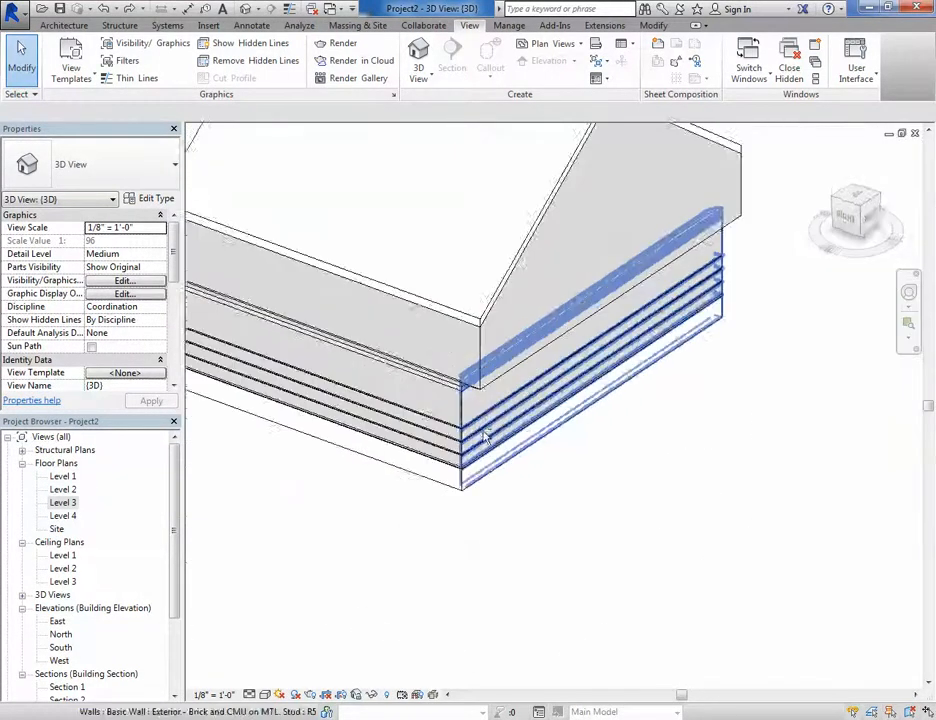
shift+middle_drag(485, 436, 660, 455)
click(368, 372)
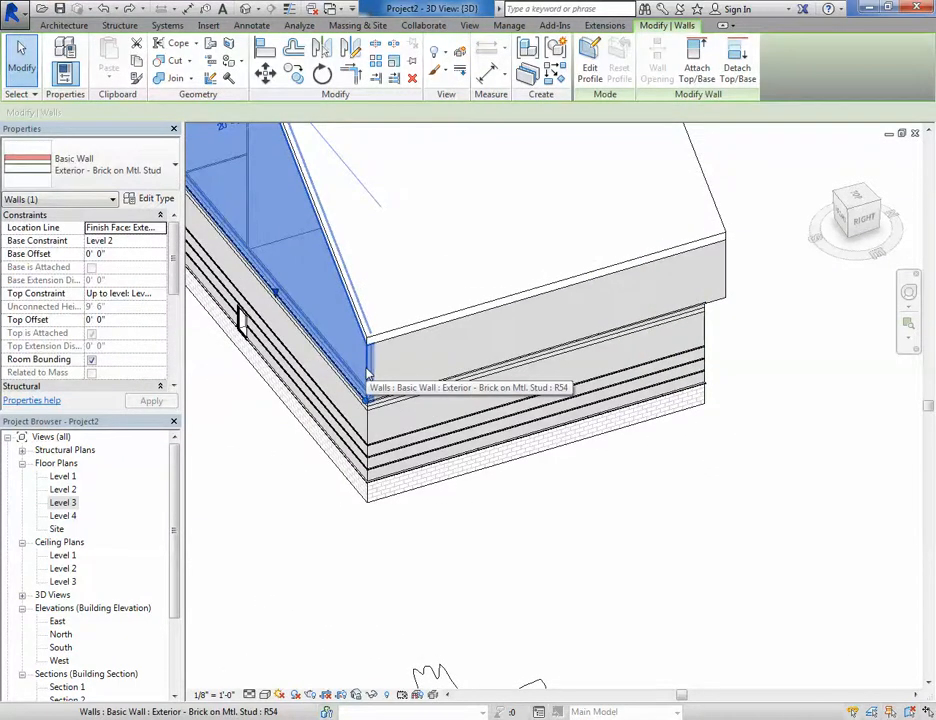
right_click(368, 372)
mouse_move(450, 461)
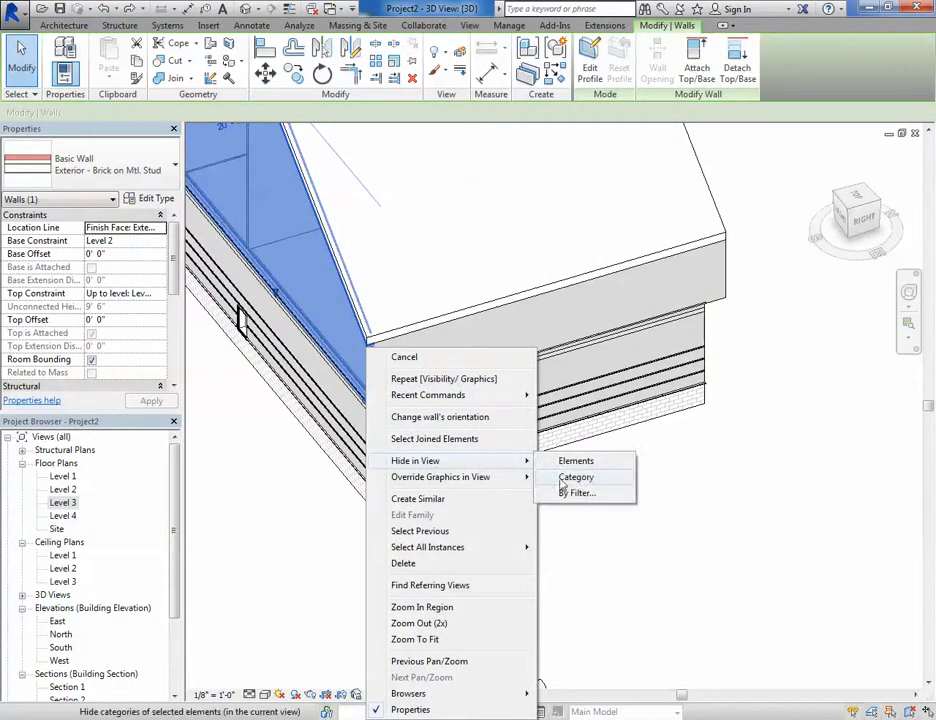
click(575, 479)
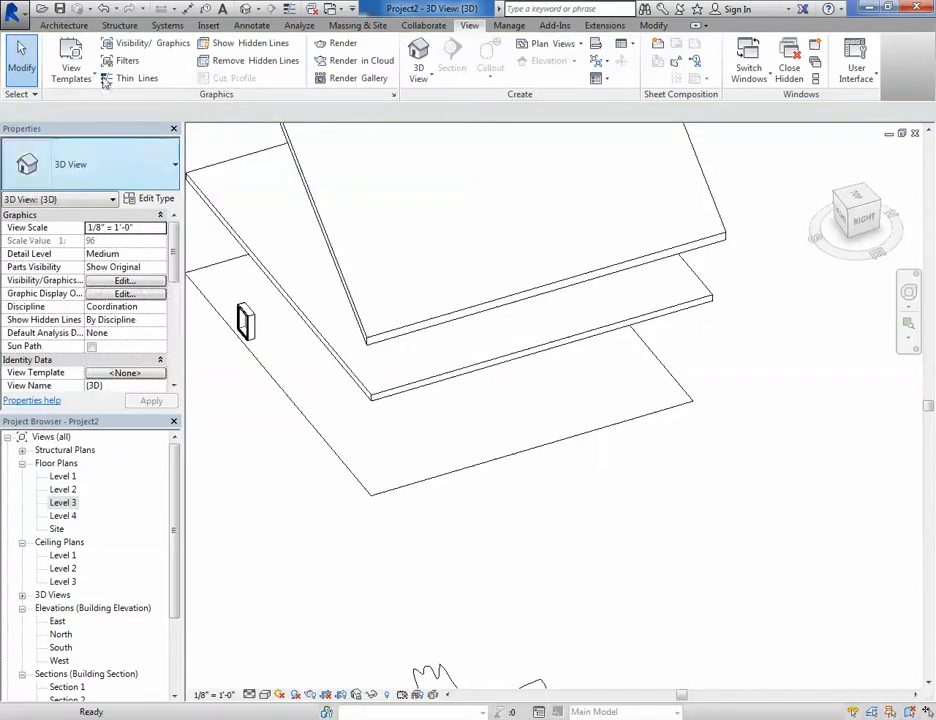
- Open the Visibility/Graphic Overrides dialog, review the Walls category entry, and close the dialog without applying changes
click(143, 45)
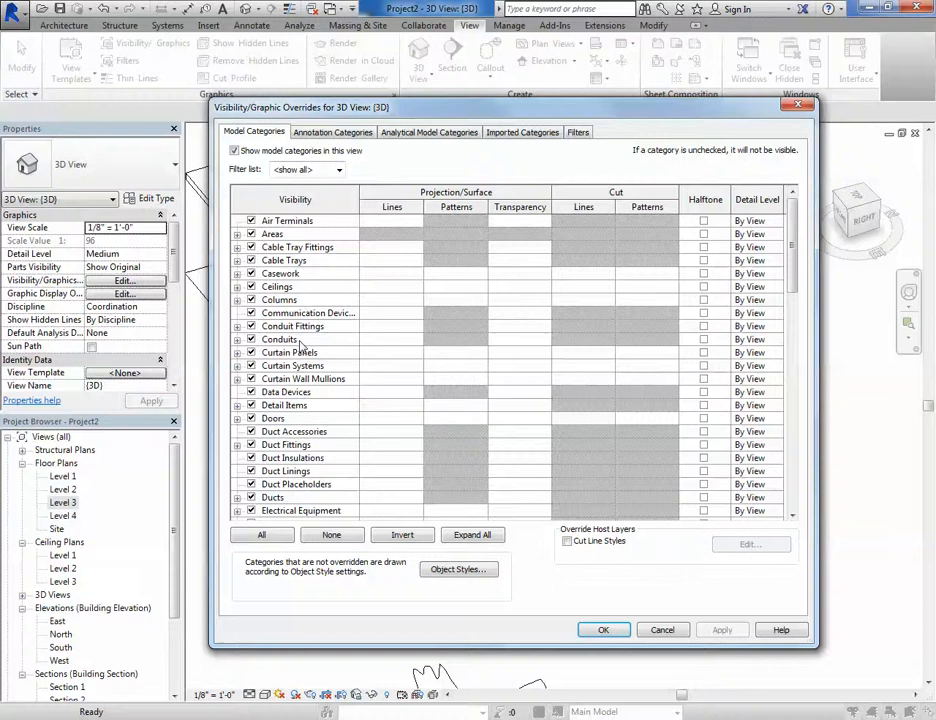
click(299, 343)
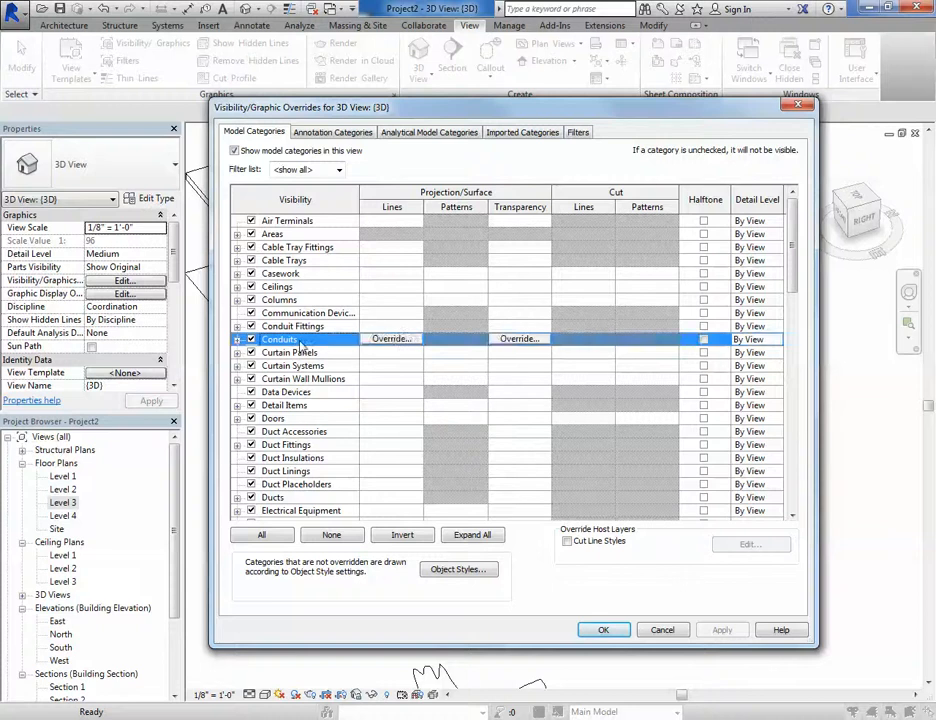
scroll(299, 344, down, 2)
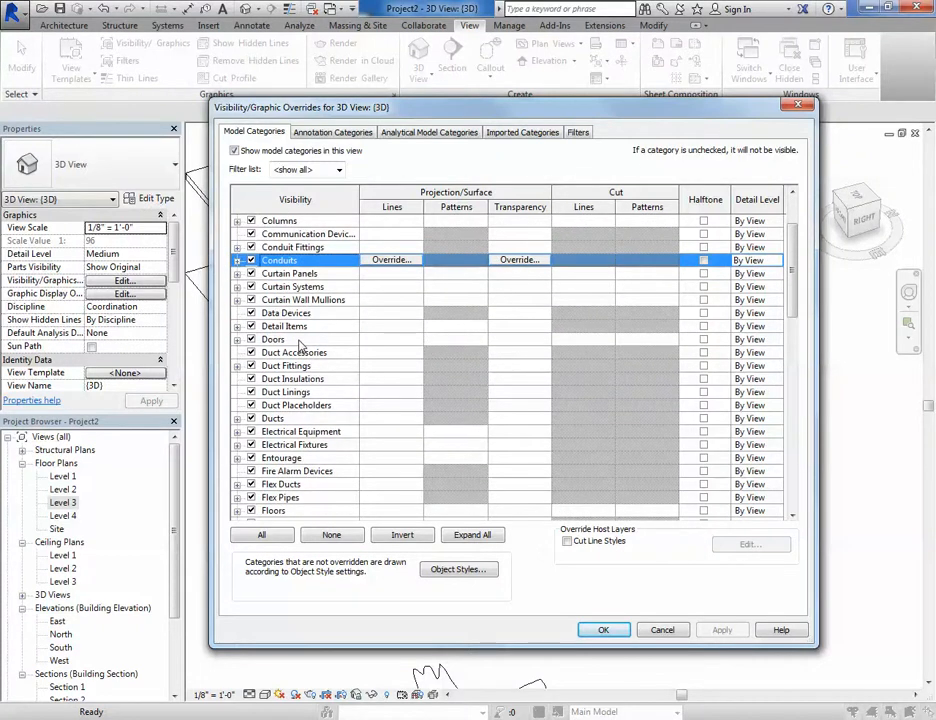
scroll(299, 345, down, 3)
scroll(299, 345, down, 10)
click(253, 493)
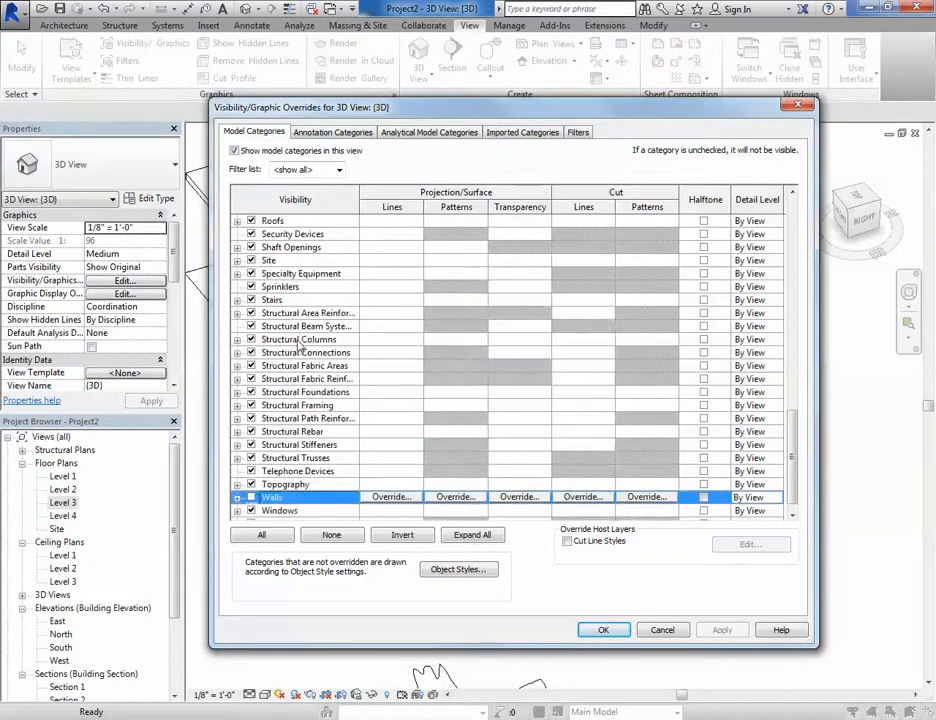
scroll(253, 490, down, 1)
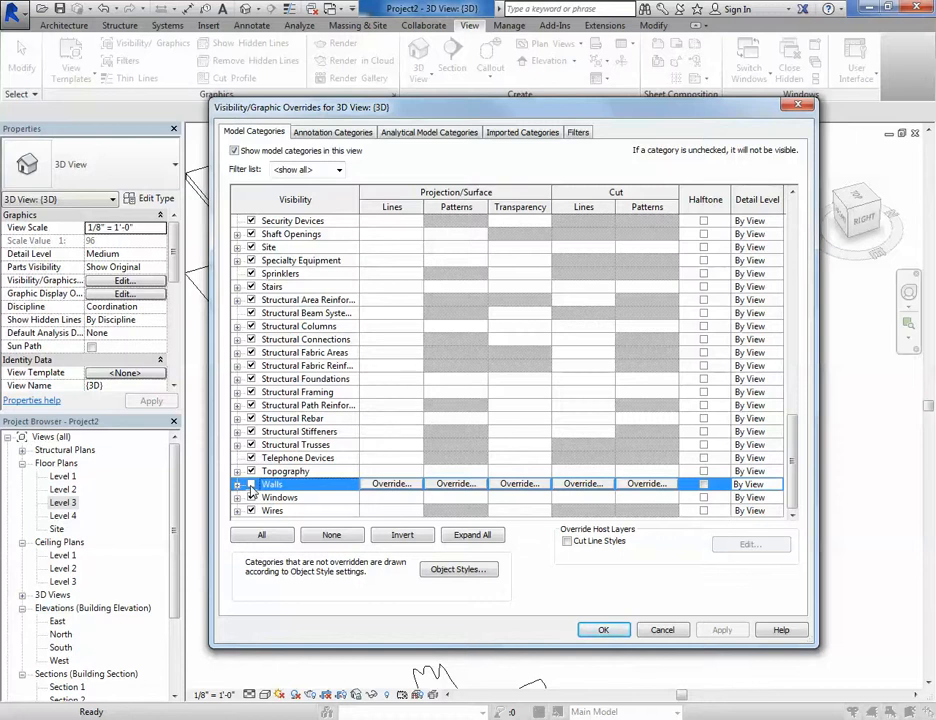
click(799, 107)
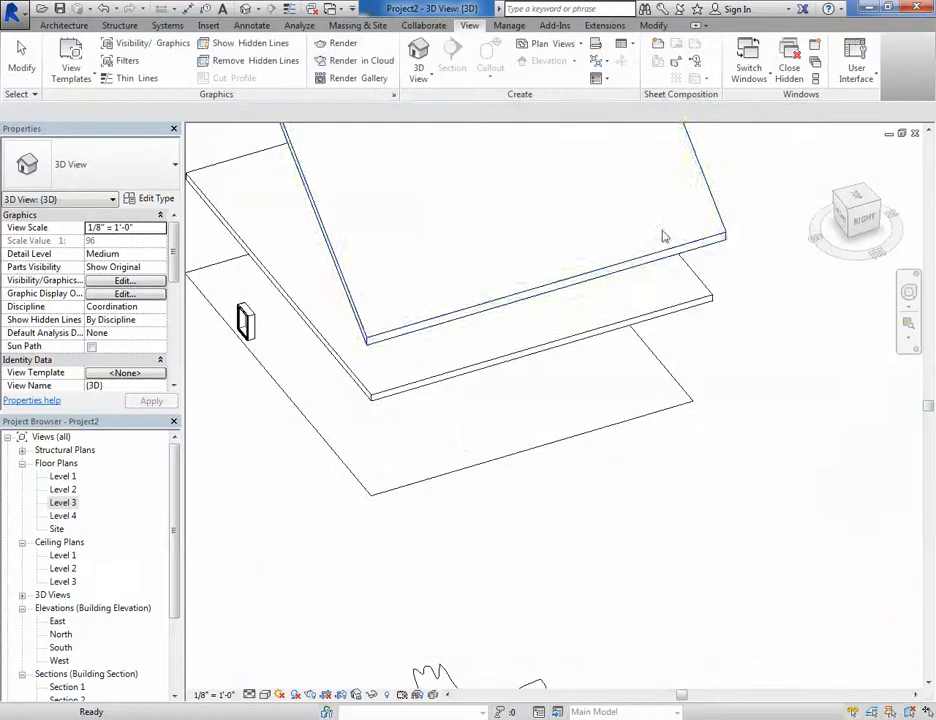
- Turn off the Roofs model category in the Visibility/Graphic Overrides dialog and confirm
scroll(590, 385, down, 3)
shift+middle_drag(538, 368, 578, 335)
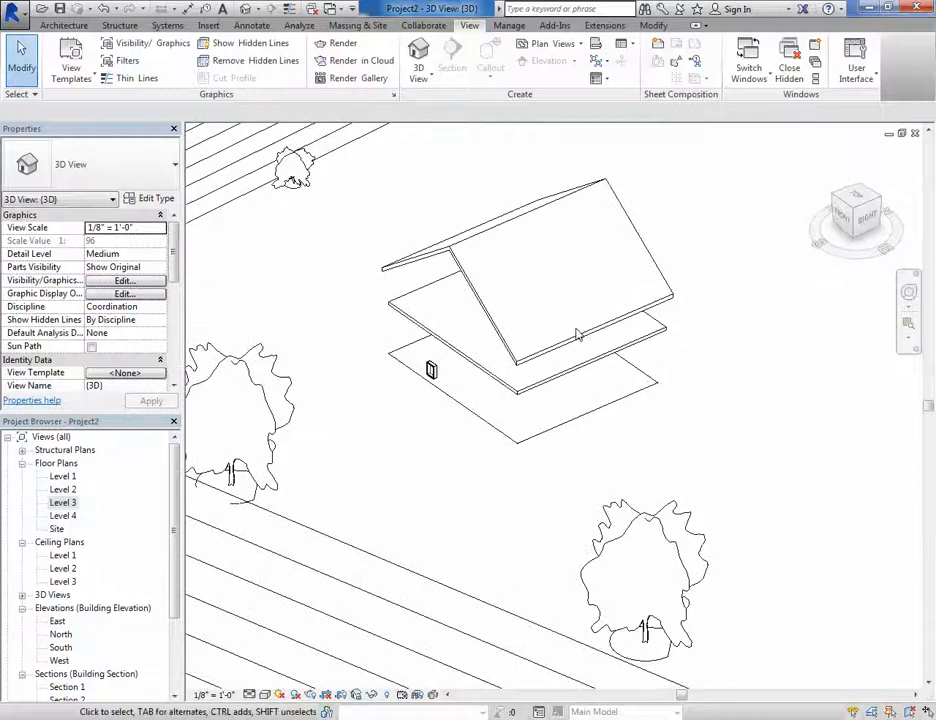
click(144, 47)
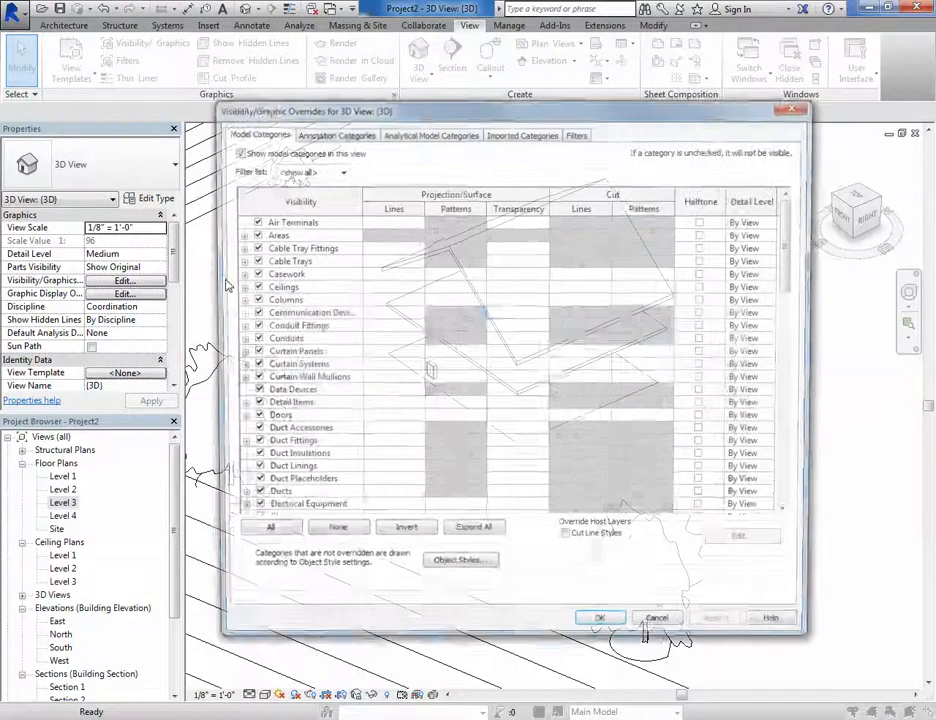
scroll(298, 397, down, 5)
scroll(298, 397, down, 2)
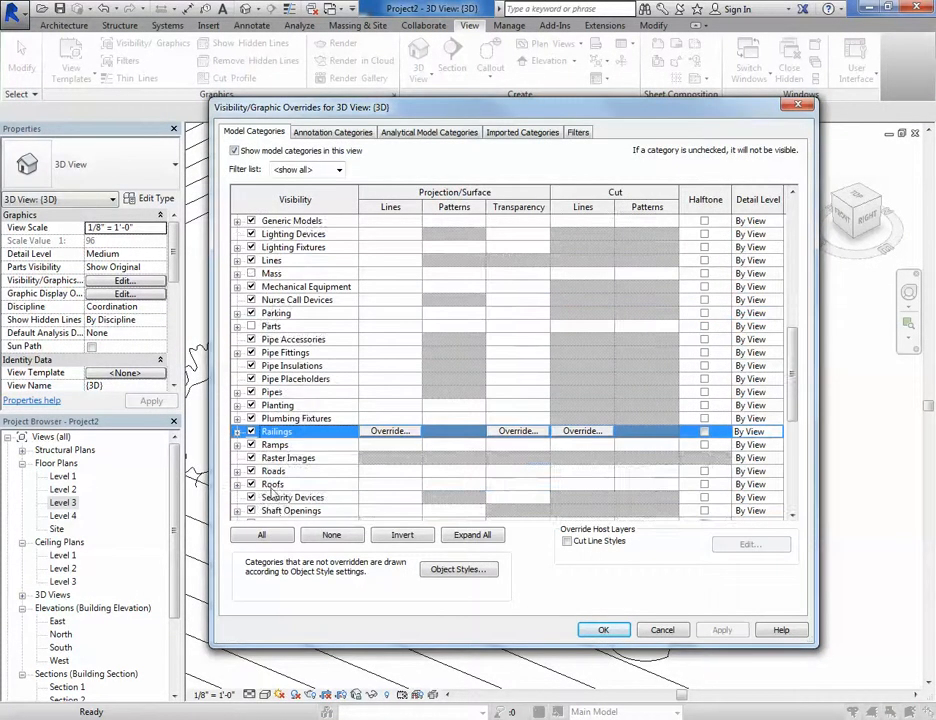
click(262, 484)
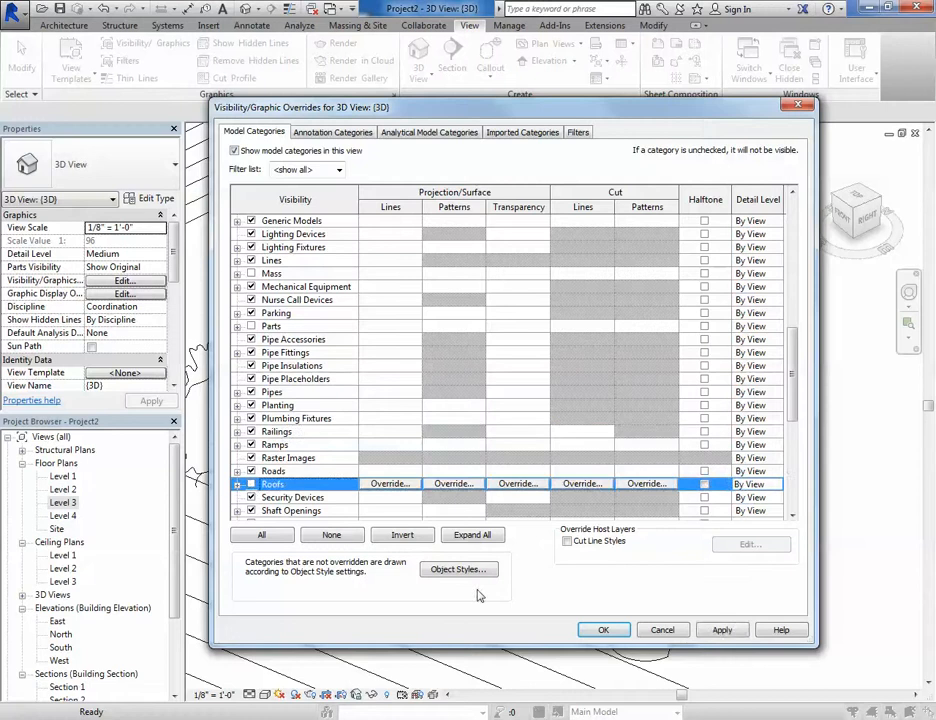
click(612, 630)
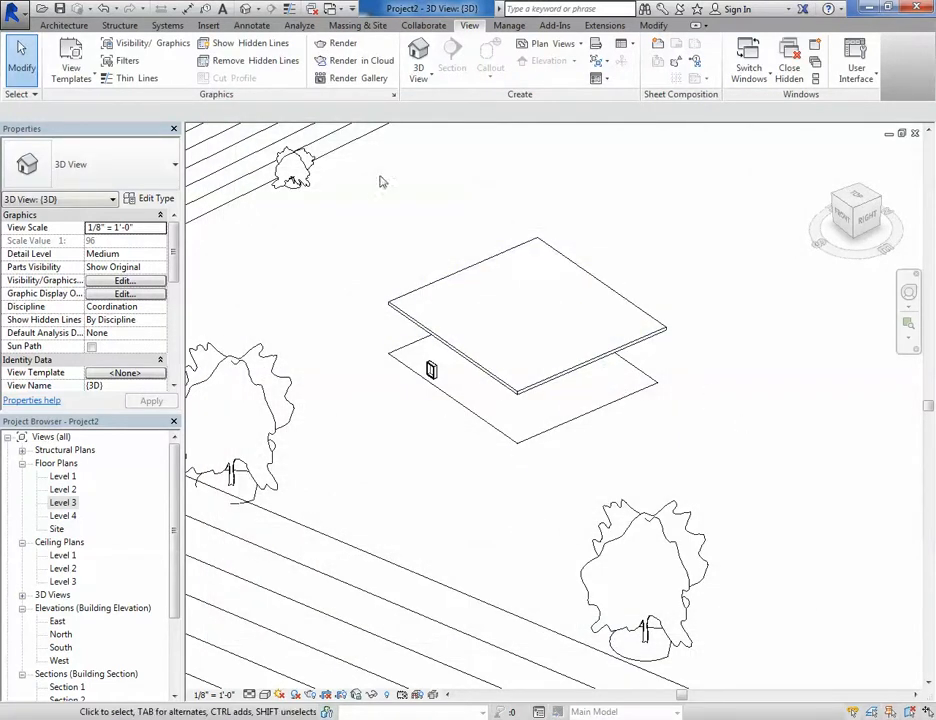
- Turn off the Floors model category in the Visibility/Graphic Overrides dialog and confirm
key(v)
key(g)
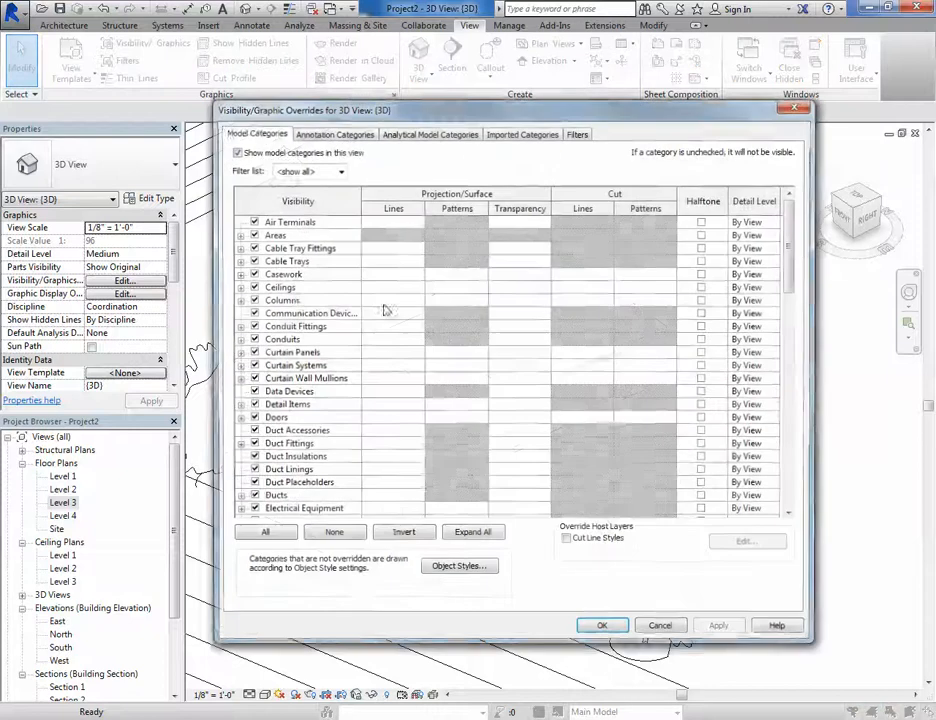
click(285, 287)
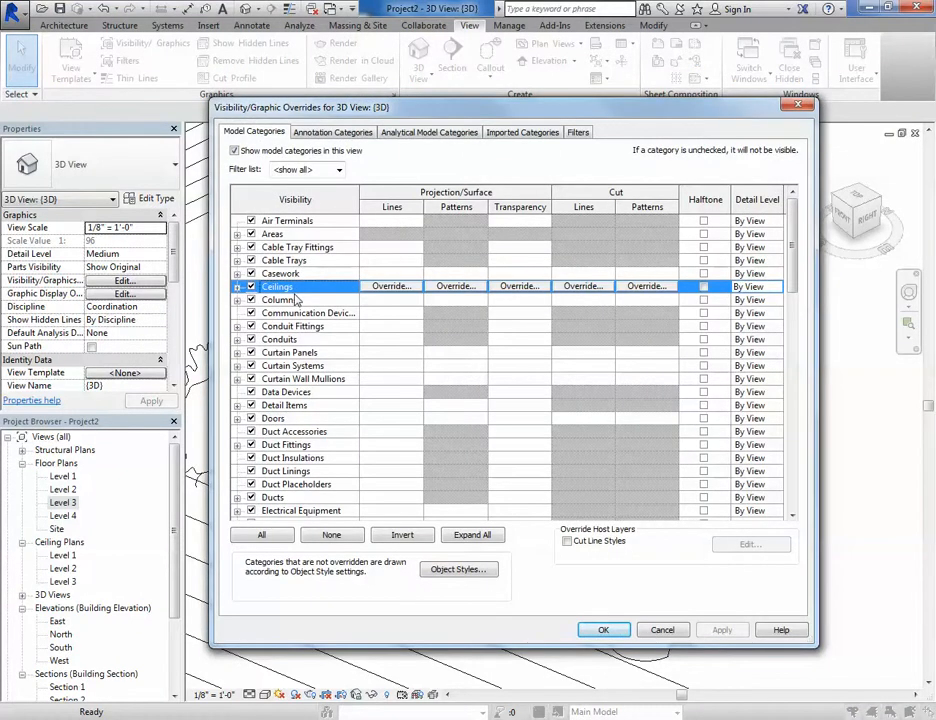
key(f)
scroll(288, 430, down, 5)
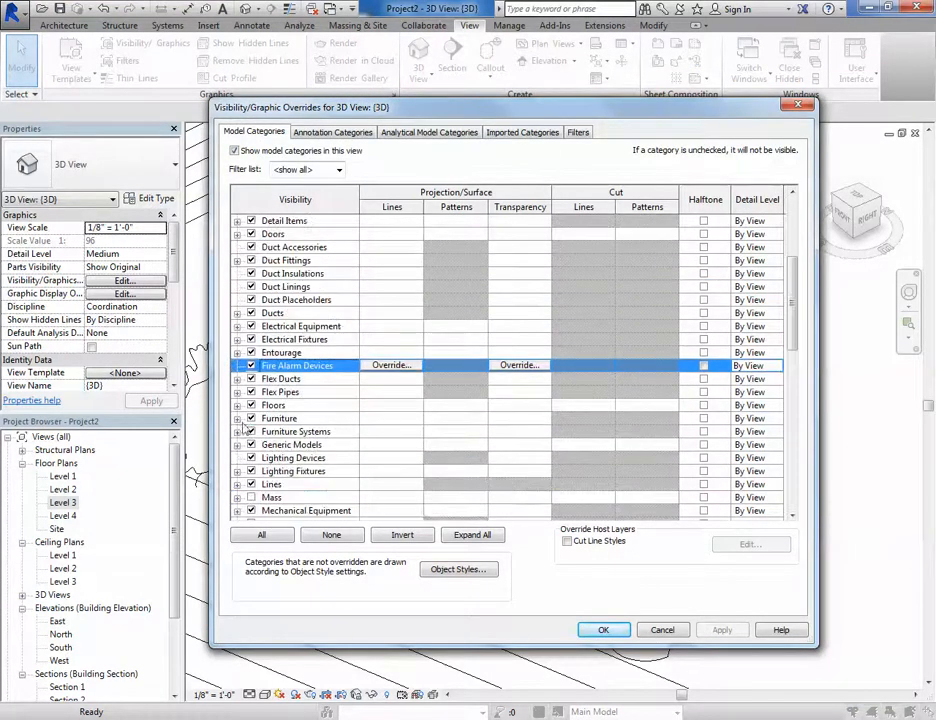
click(255, 406)
click(603, 629)
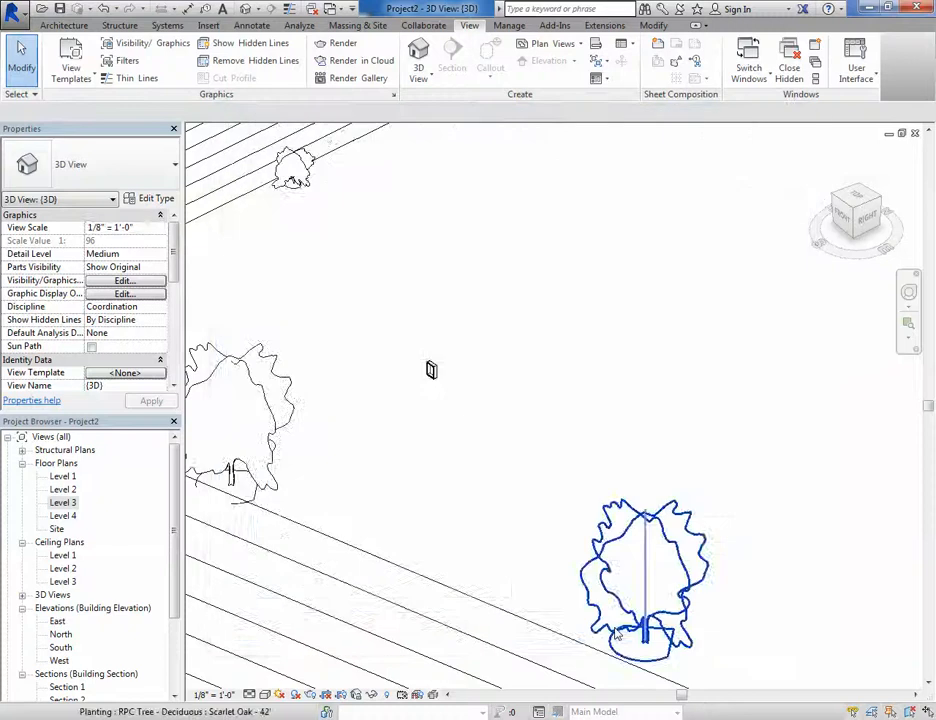
- Turn on Reveal Hidden Elements mode for the 3D view
scroll(498, 401, down, 3)
scroll(558, 380, up, 8)
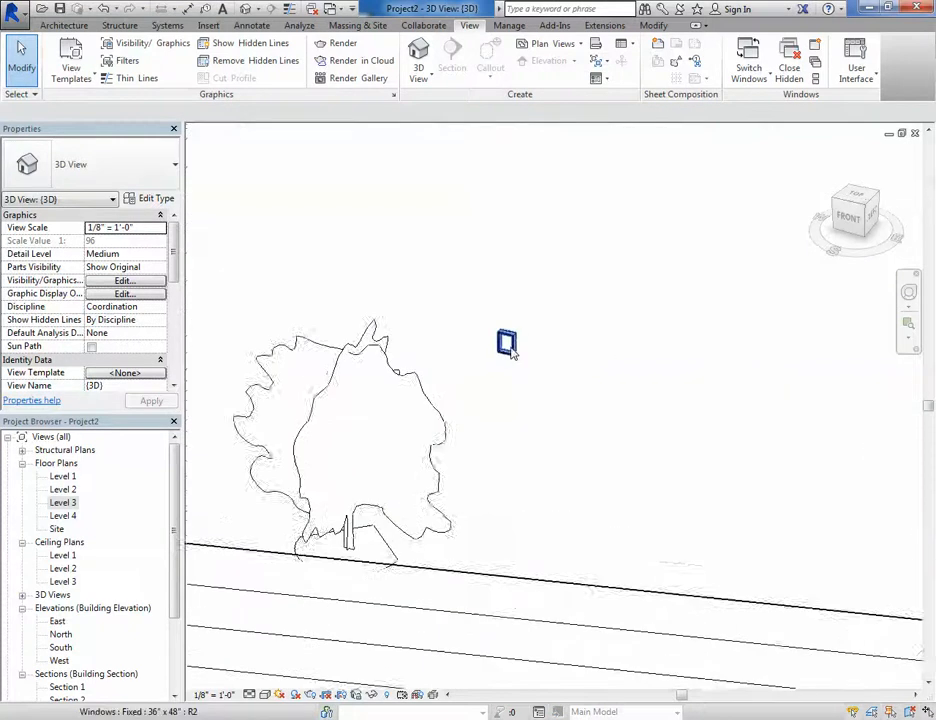
scroll(518, 345, down, 3)
shift+middle_drag(637, 359, 560, 424)
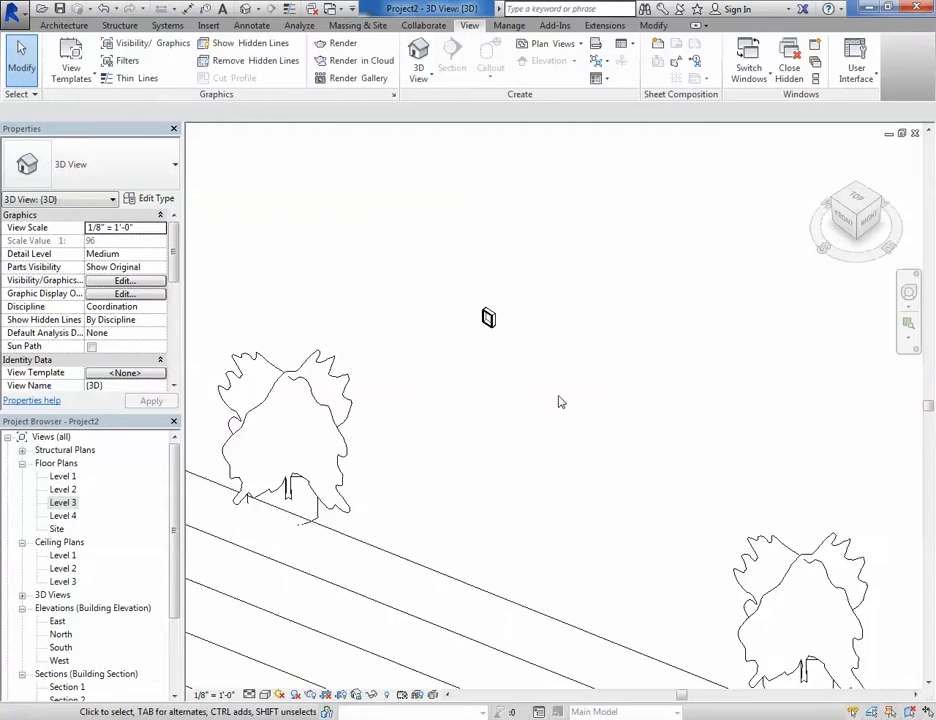
middle_drag(568, 399, 462, 498)
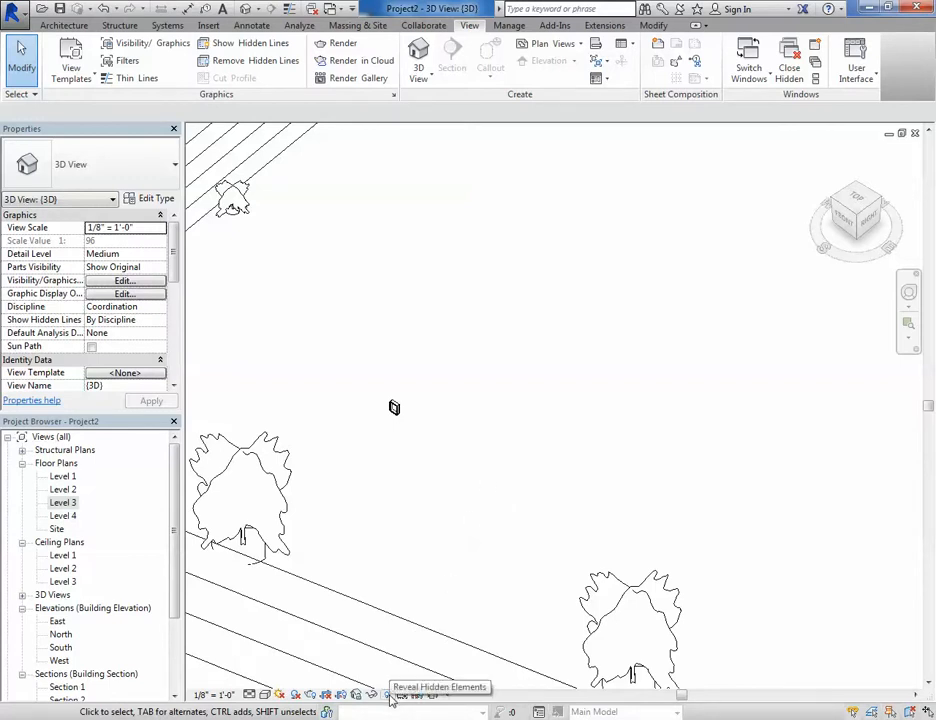
scroll(469, 422, down, 4)
middle_drag(469, 422, 524, 449)
scroll(551, 378, down, 1)
scroll(524, 447, up, 2)
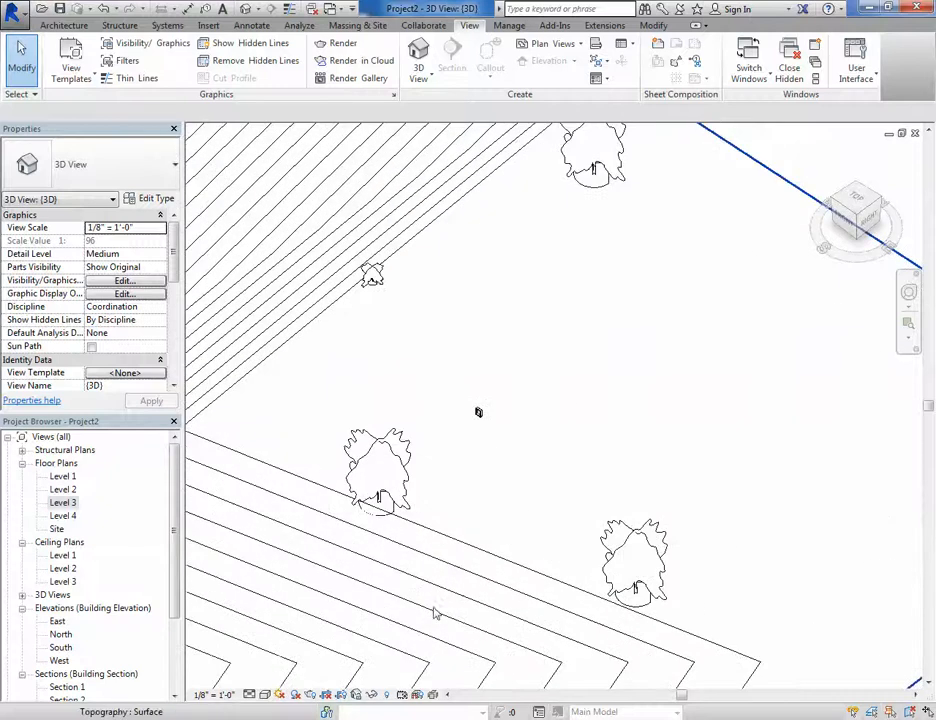
click(387, 694)
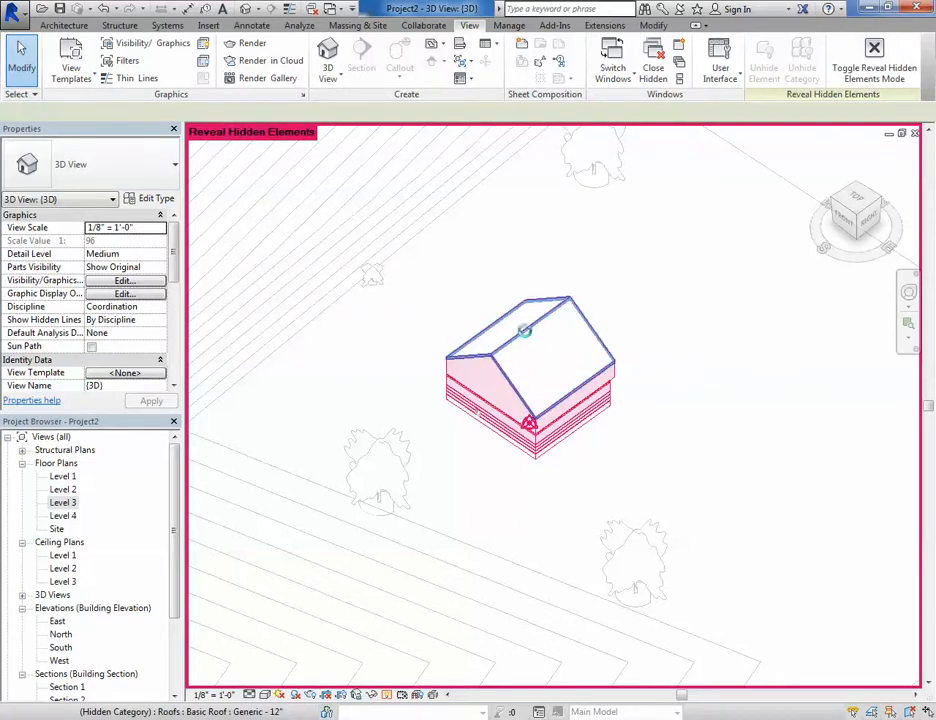
- Select the hidden roof, inspect its Unhide in View options without choosing one, and exit Reveal Hidden Elements mode
click(524, 330)
right_click(527, 328)
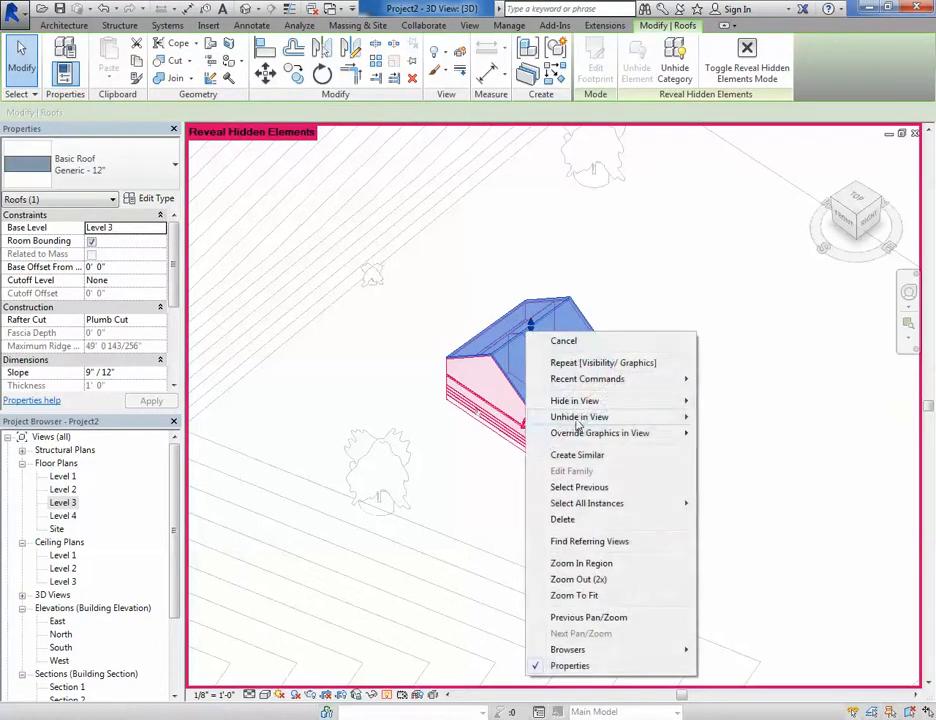
mouse_move(576, 426)
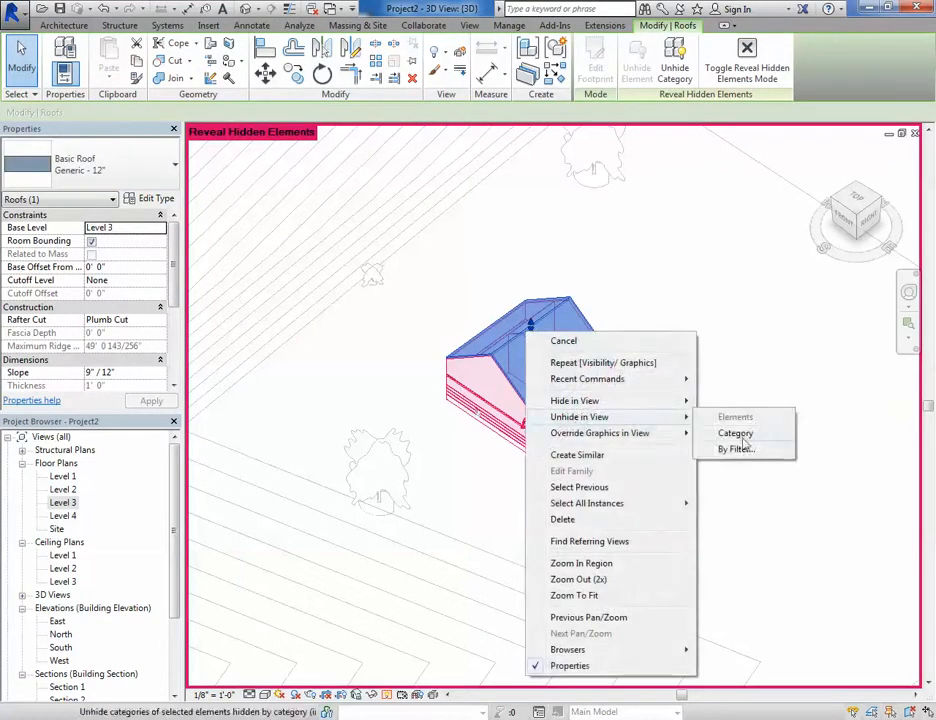
click(781, 531)
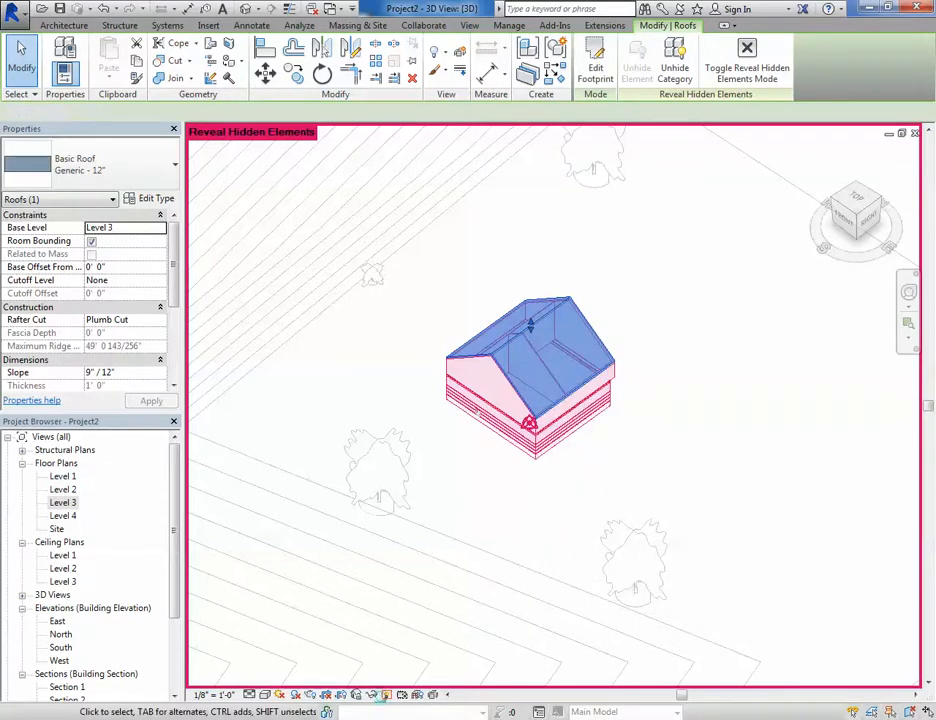
key(Escape)
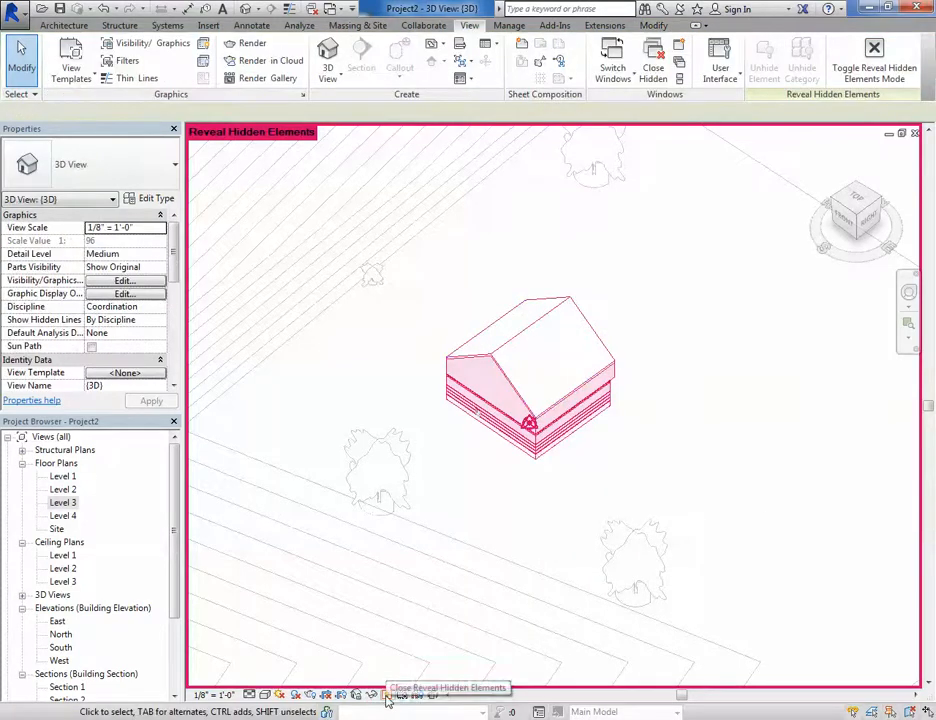
click(387, 695)
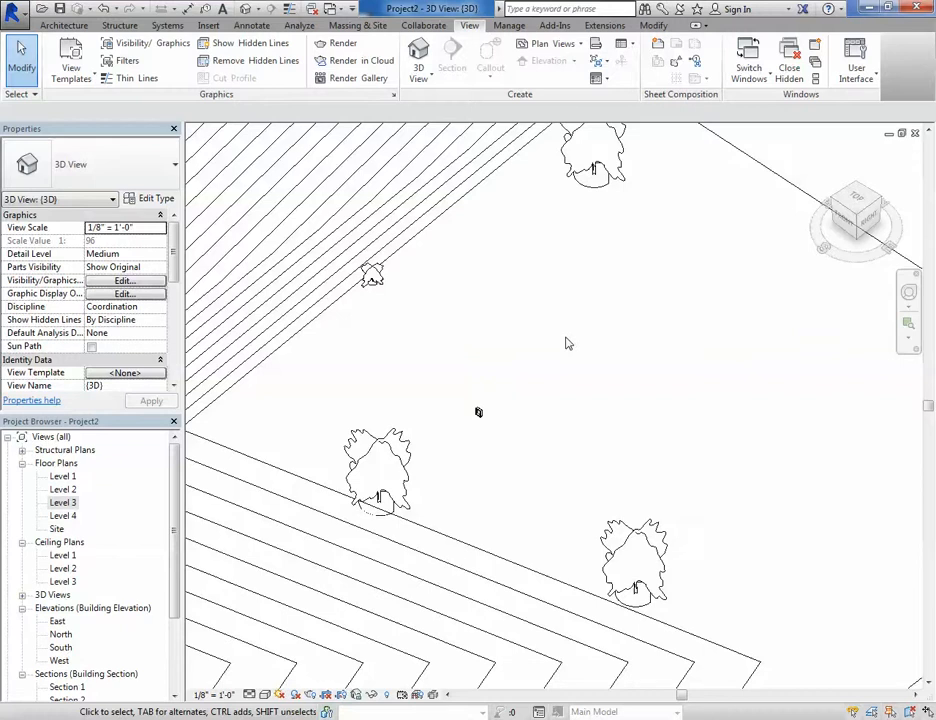
- Turn the Walls model category back on in the Visibility/Graphic Overrides dialog and confirm
key(v)
key(g)
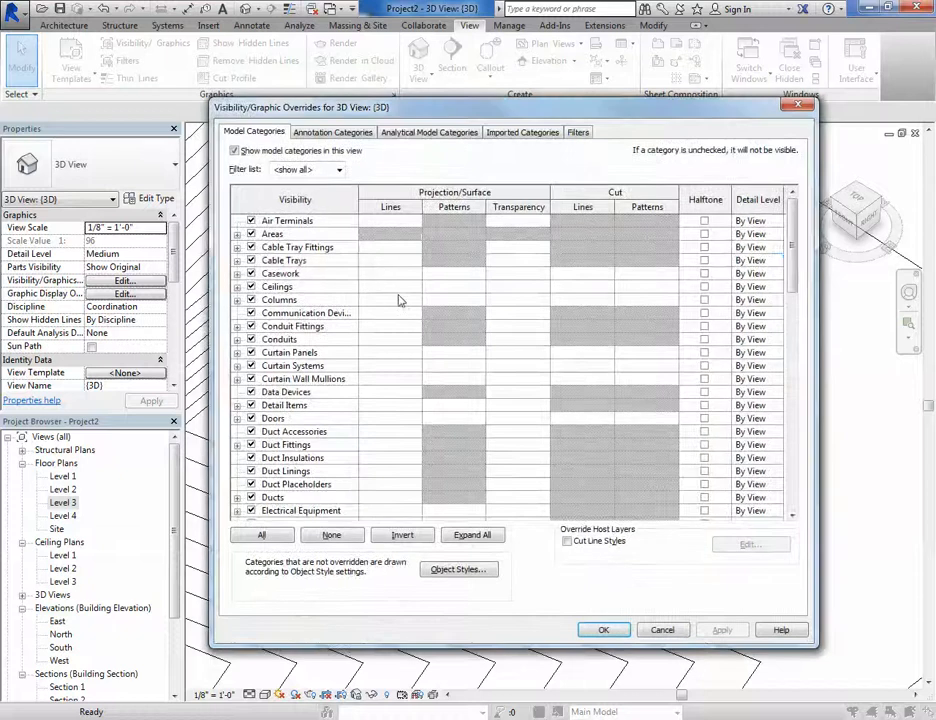
click(300, 260)
key(w)
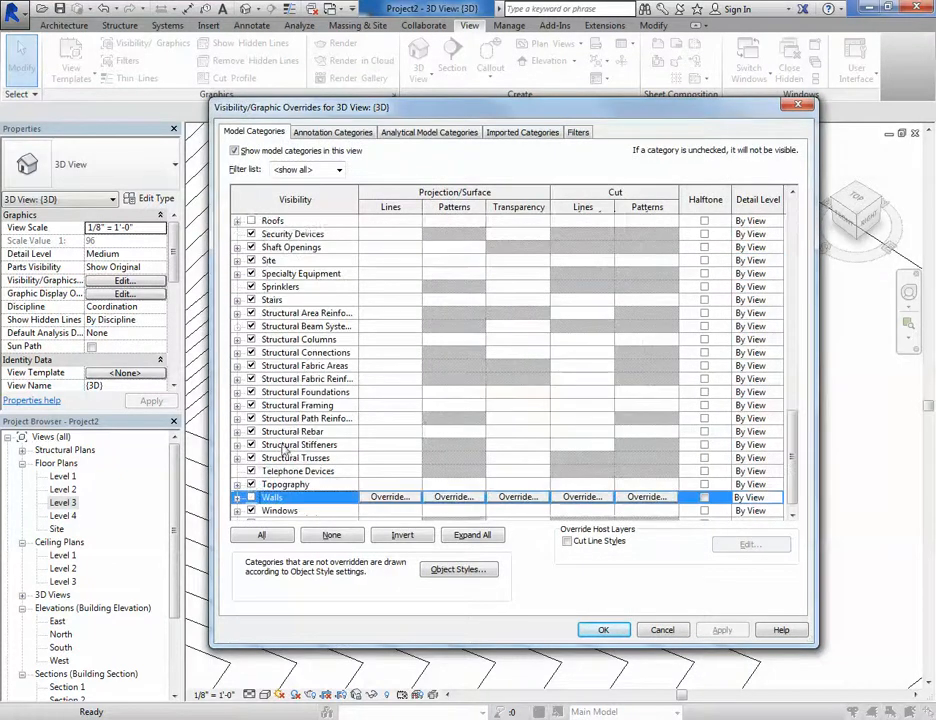
scroll(281, 450, down, 1)
click(251, 485)
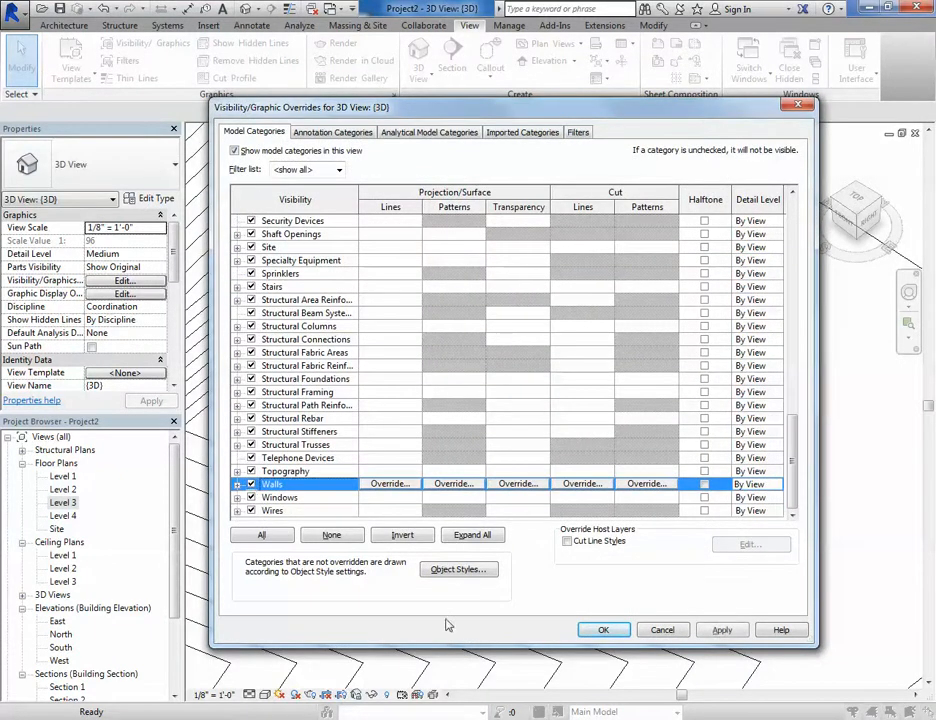
click(603, 630)
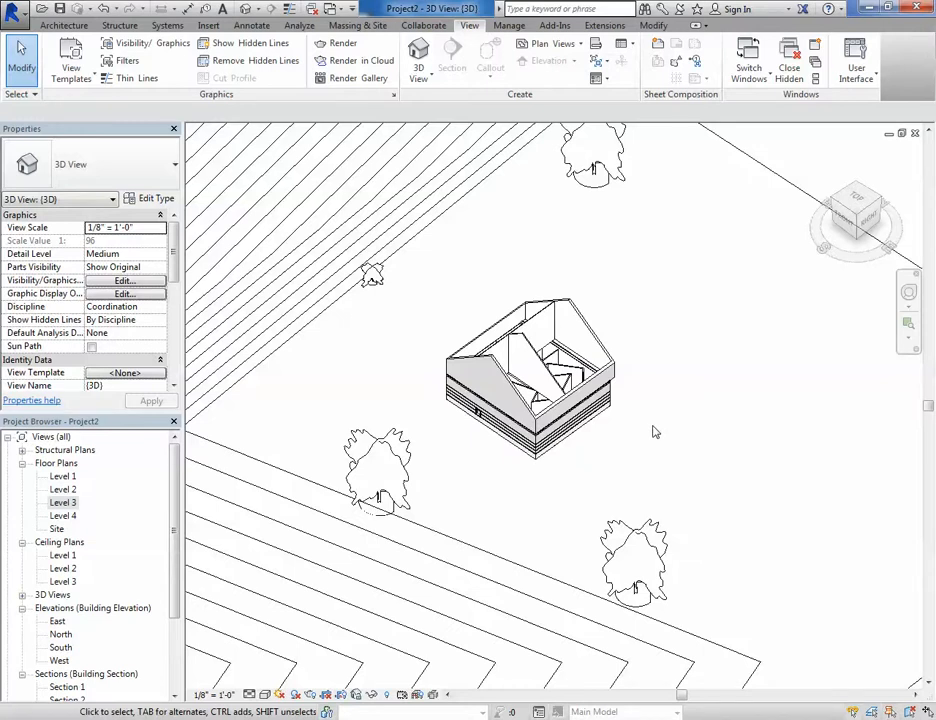
- In Reveal Hidden Elements mode, unhide the Roofs category through the selected roof, then exit the mode
click(387, 695)
click(549, 317)
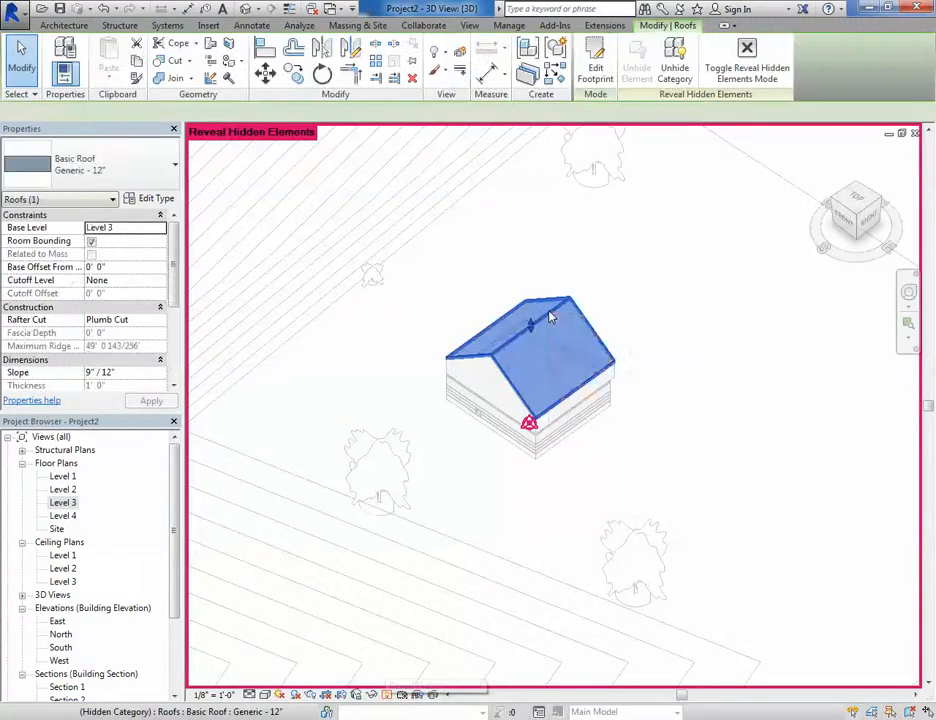
right_click(549, 316)
mouse_move(590, 400)
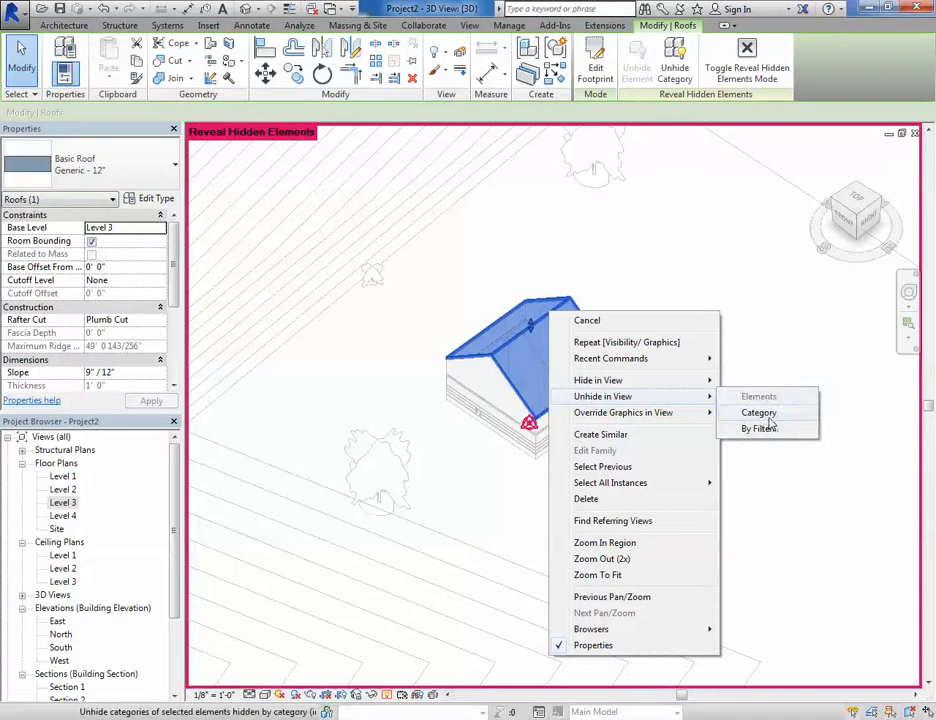
click(769, 418)
click(646, 489)
click(388, 695)
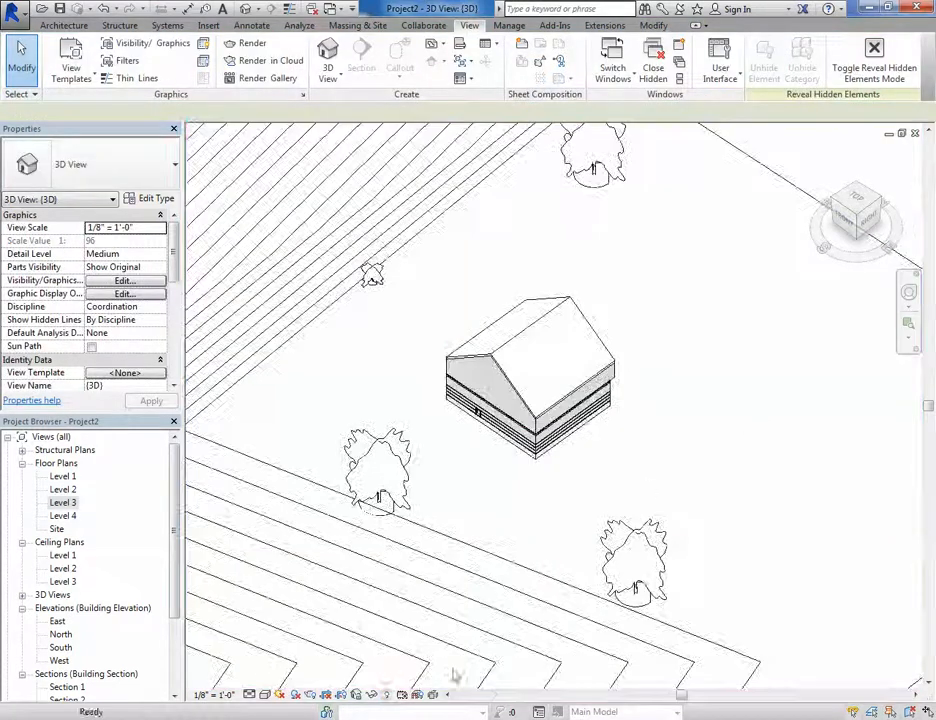
- Check the remaining hidden elements with Reveal Hidden Elements mode, then exit it
click(388, 695)
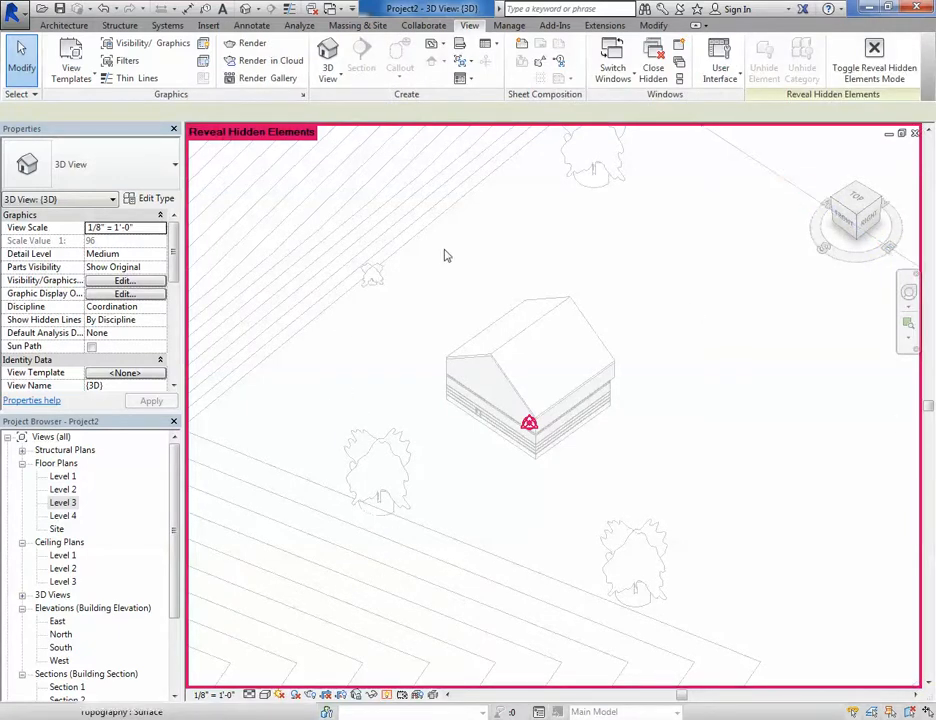
click(387, 699)
scroll(643, 430, up, 2)
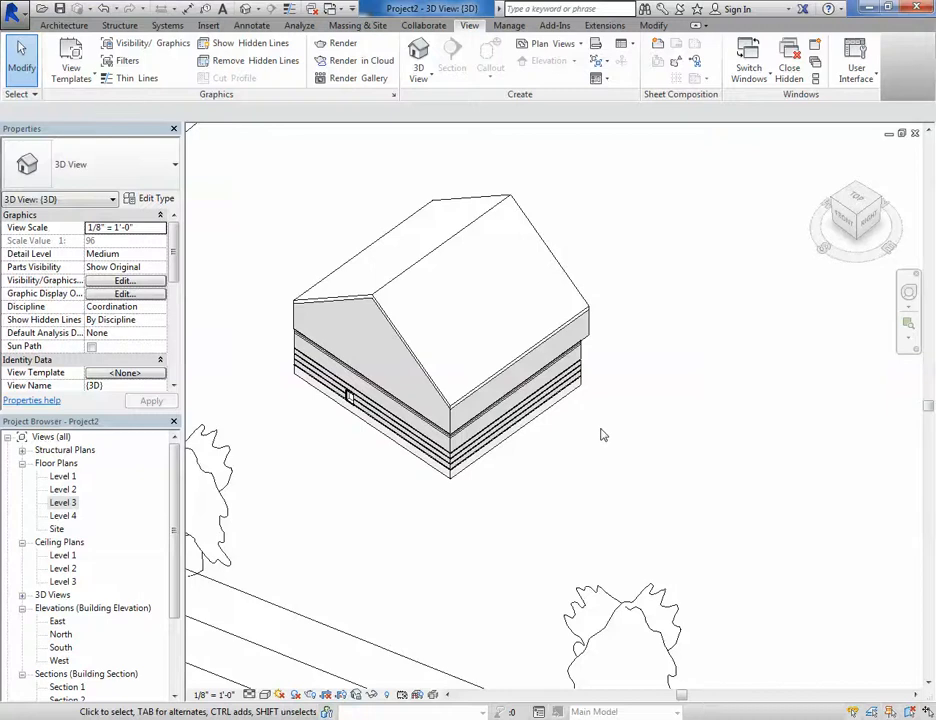
shift+middle_drag(604, 435, 483, 350)
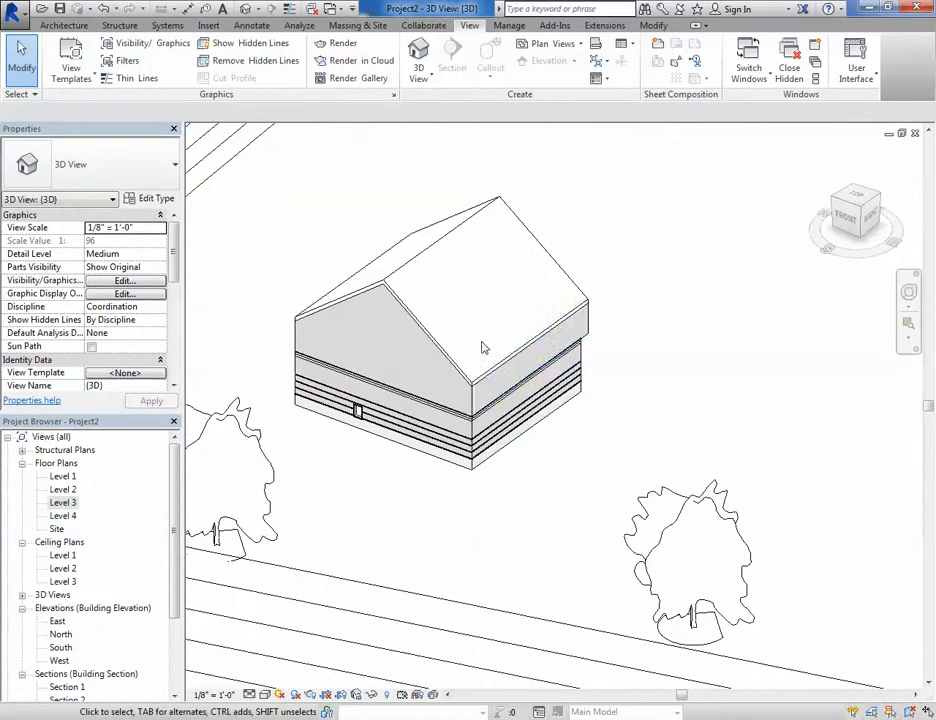
- Switch Reveal Hidden Elements mode on briefly and turn it off again
click(387, 699)
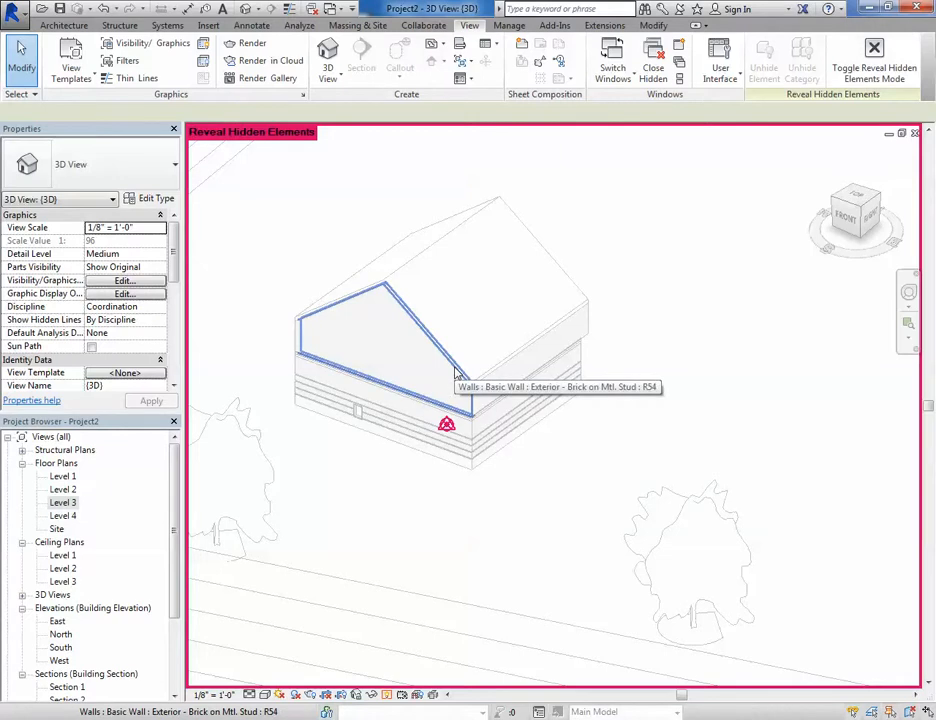
click(387, 699)
scroll(578, 477, down, 3)
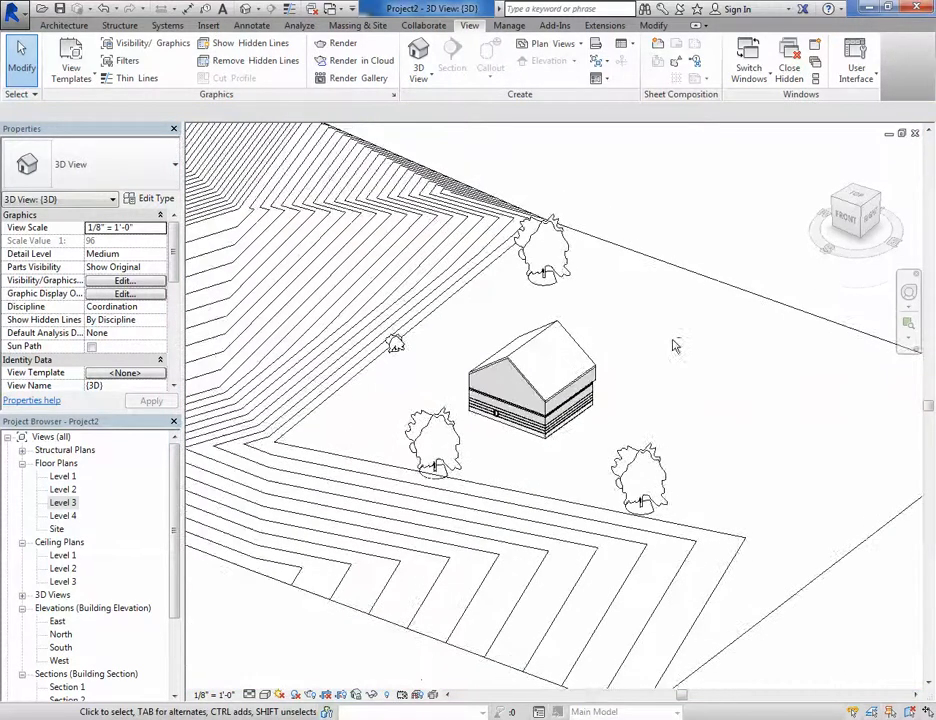
- Turn on the Mass model category in the Visibility/Graphic Overrides dialog and confirm
shift+middle_drag(675, 345, 516, 368)
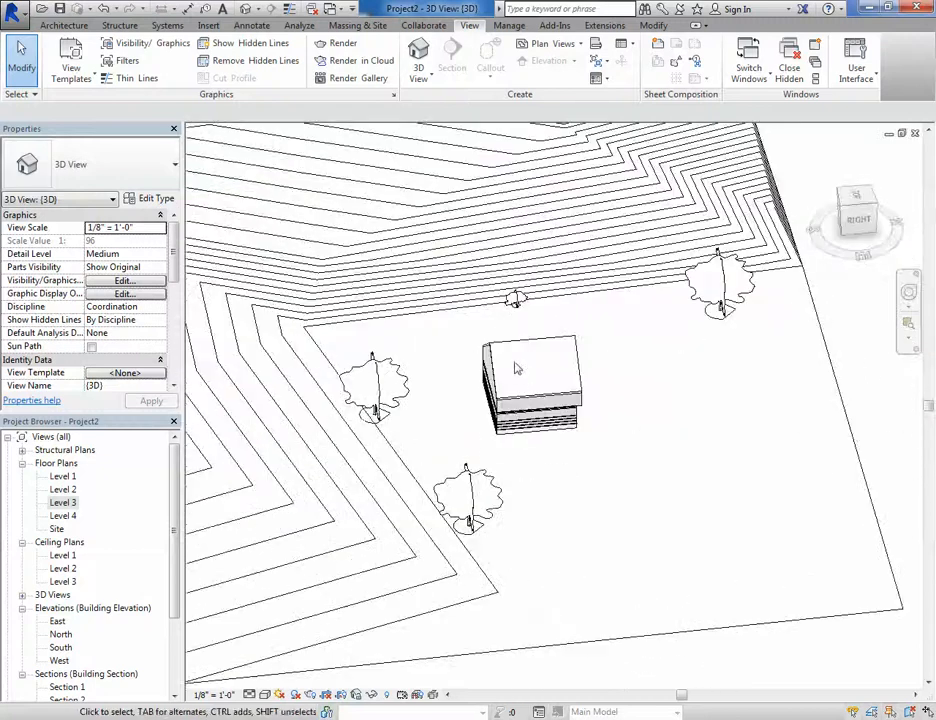
scroll(514, 372, down, 9)
middle_drag(490, 414, 618, 481)
scroll(508, 507, up, 7)
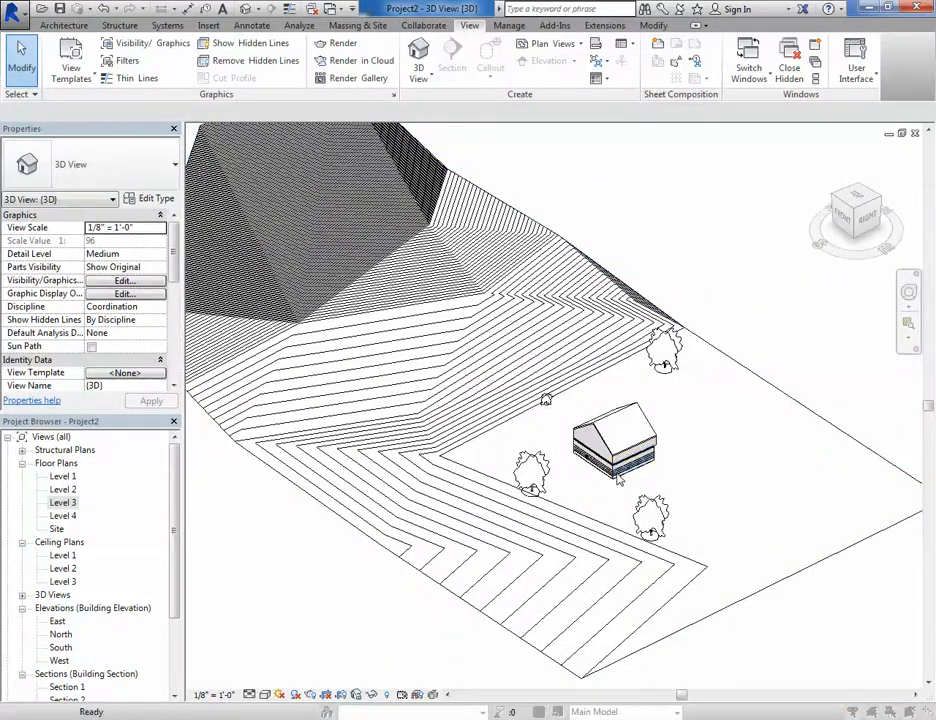
key(v)
key(g)
click(285, 273)
click(287, 418)
scroll(292, 400, down, 6)
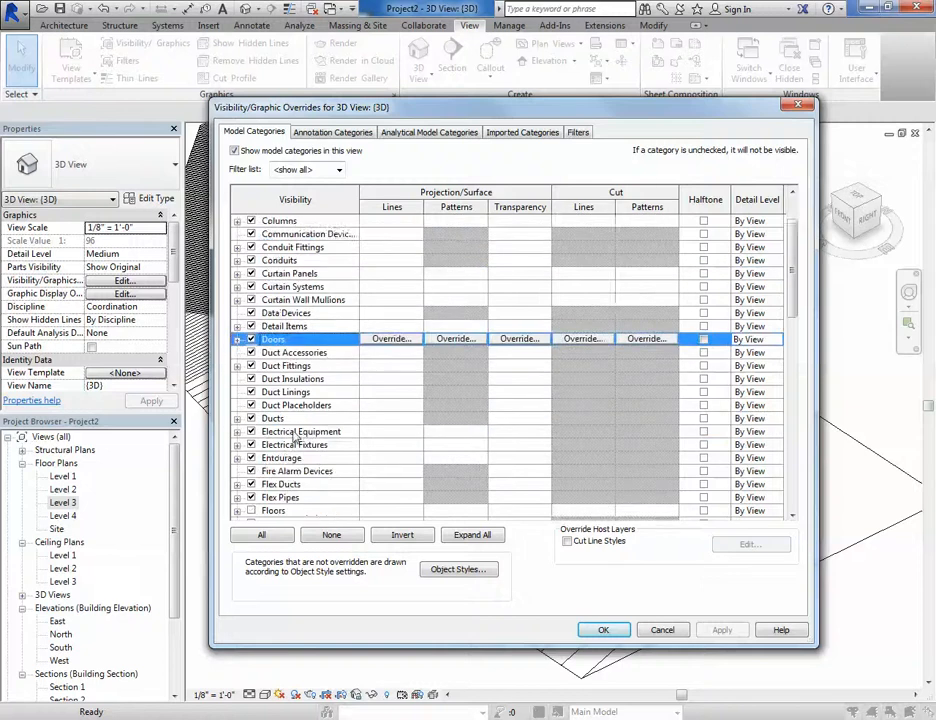
click(251, 420)
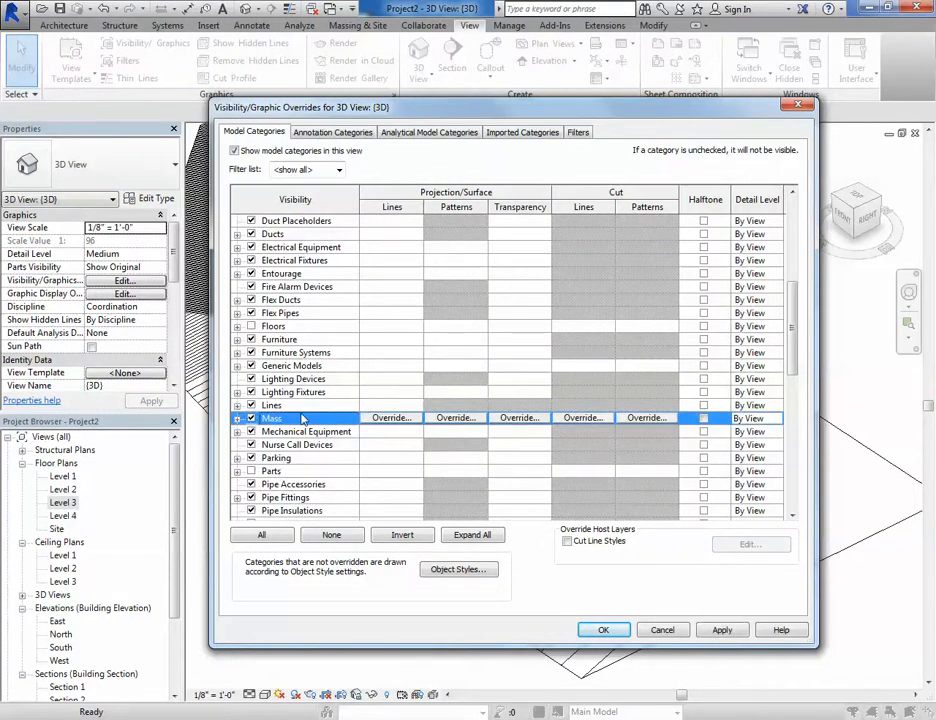
key(Return)
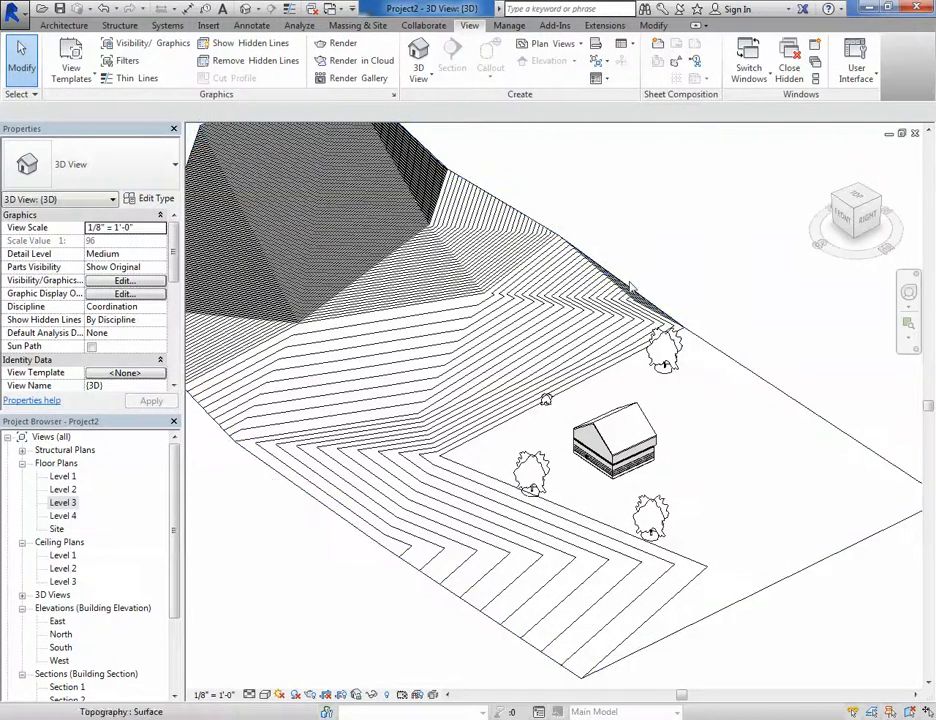
- Select the roof and then a window to inspect their properties, deselecting each afterwards
scroll(652, 432, up, 3)
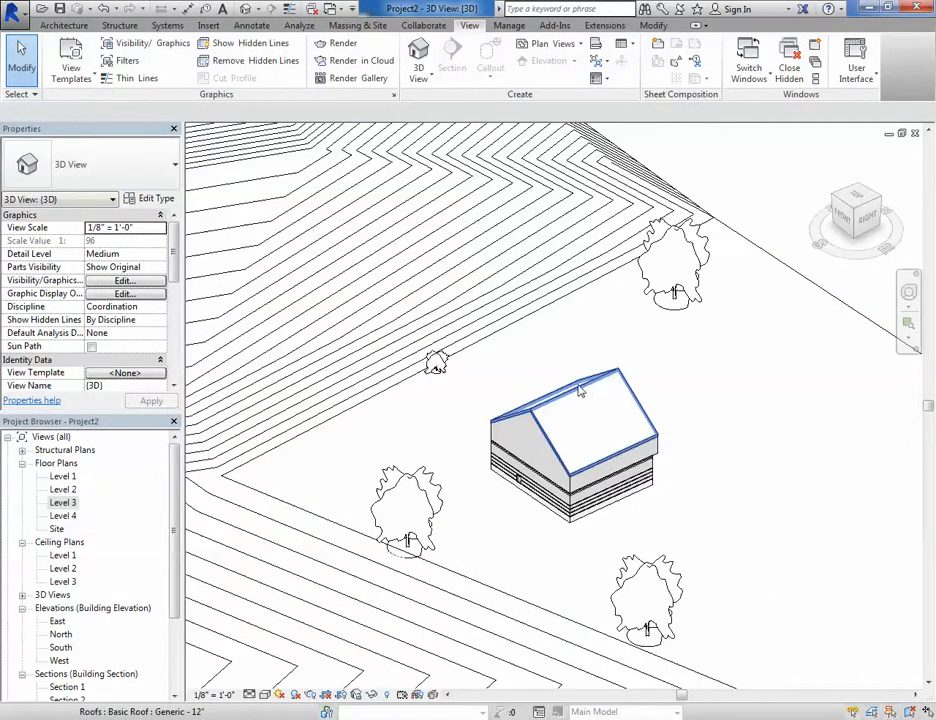
click(580, 390)
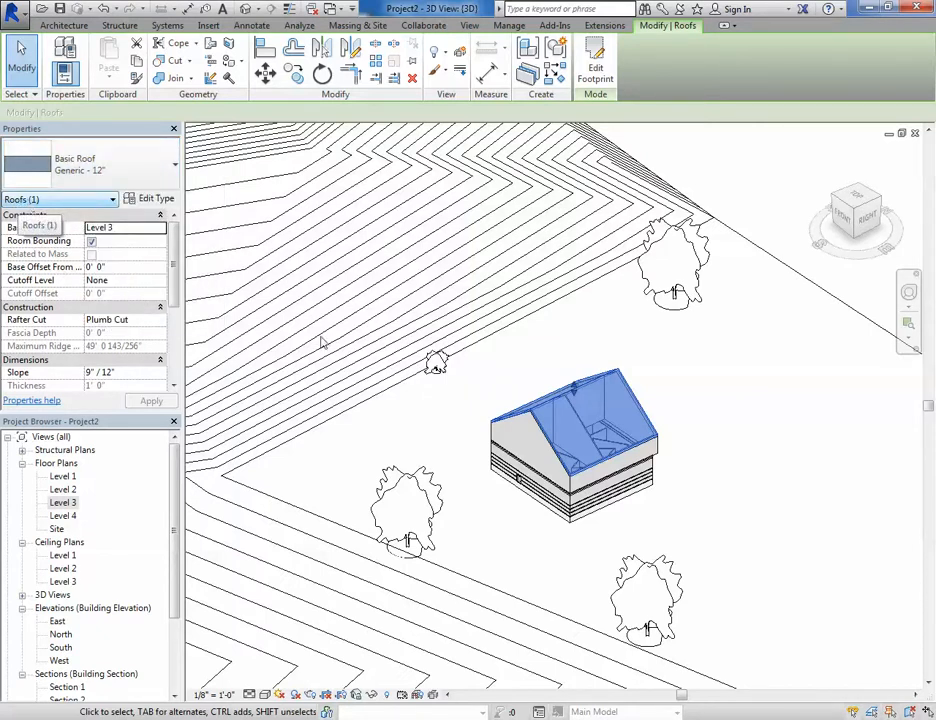
click(740, 460)
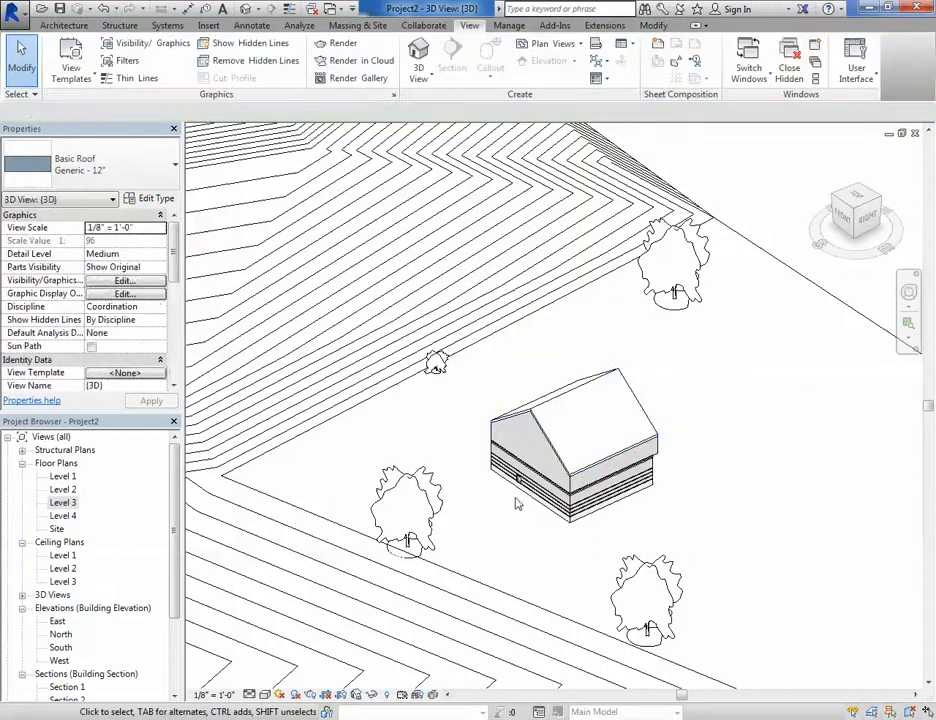
scroll(516, 500, up, 8)
click(541, 381)
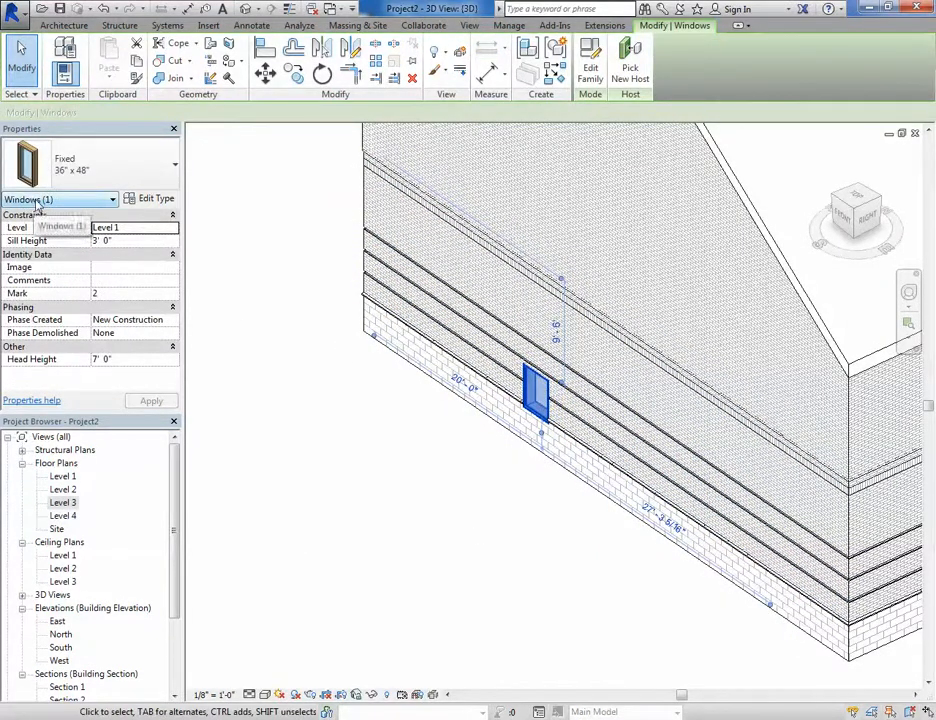
click(359, 474)
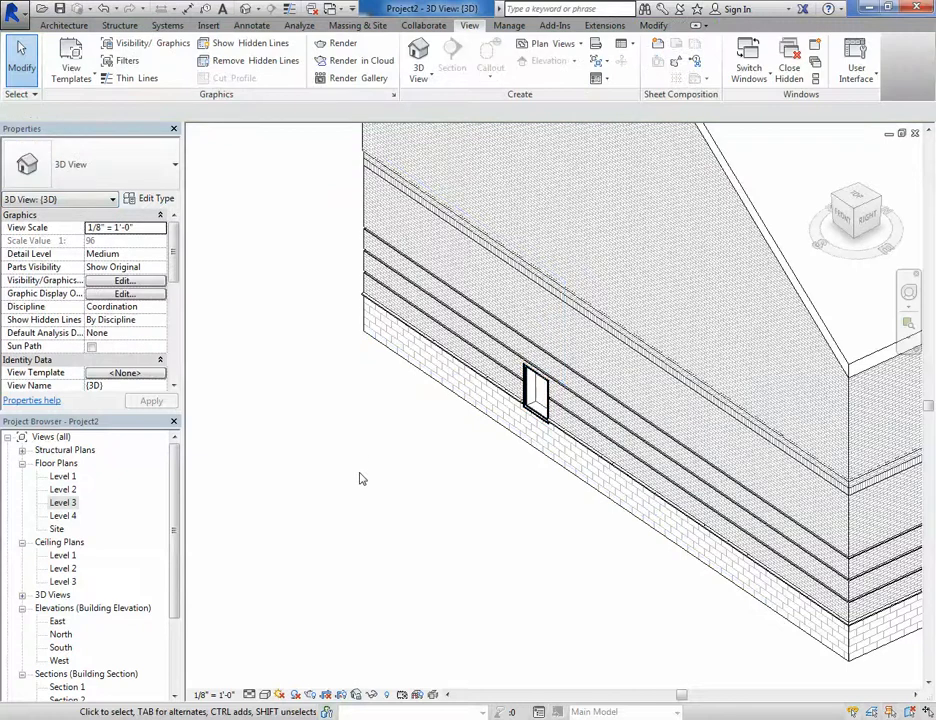
- Turn off the Windows model category in the Visibility/Graphic Overrides dialog and confirm
key(v)
key(g)
click(295, 273)
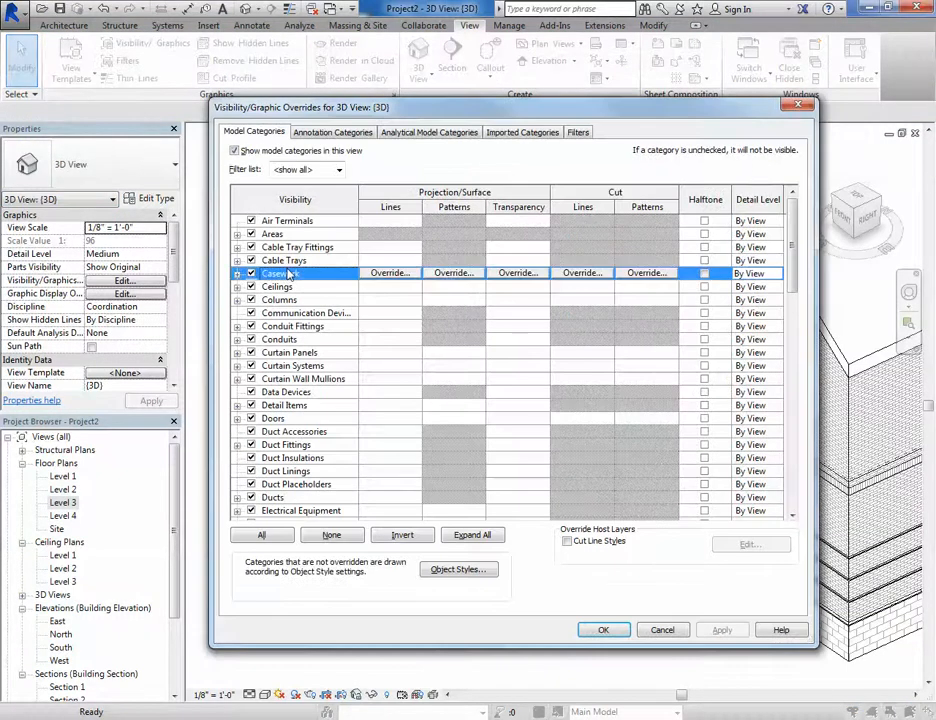
key(w)
scroll(317, 335, down, 1)
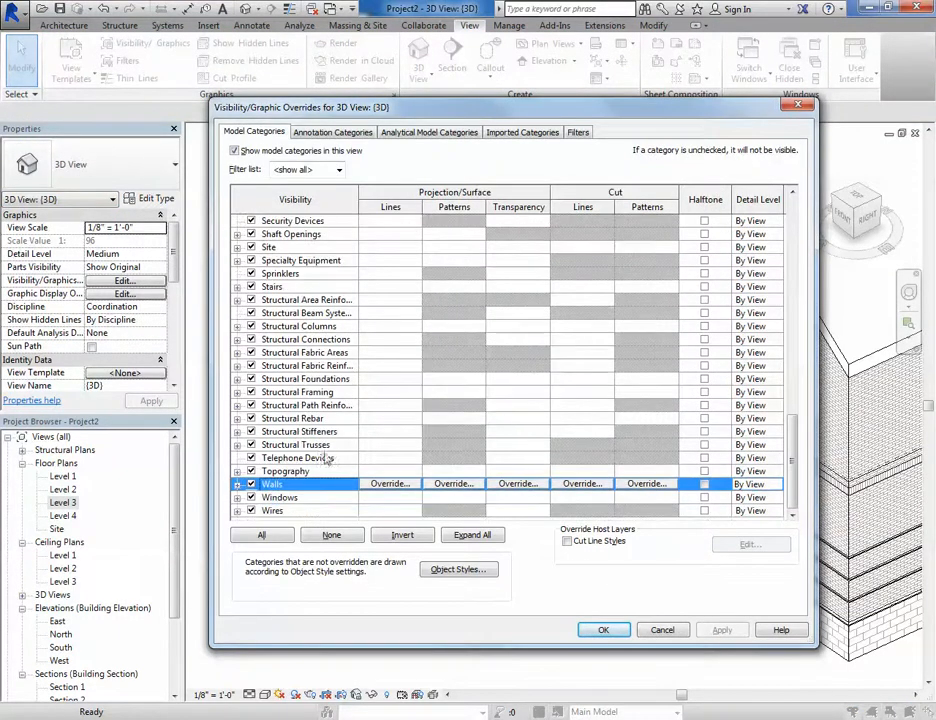
click(251, 497)
click(603, 629)
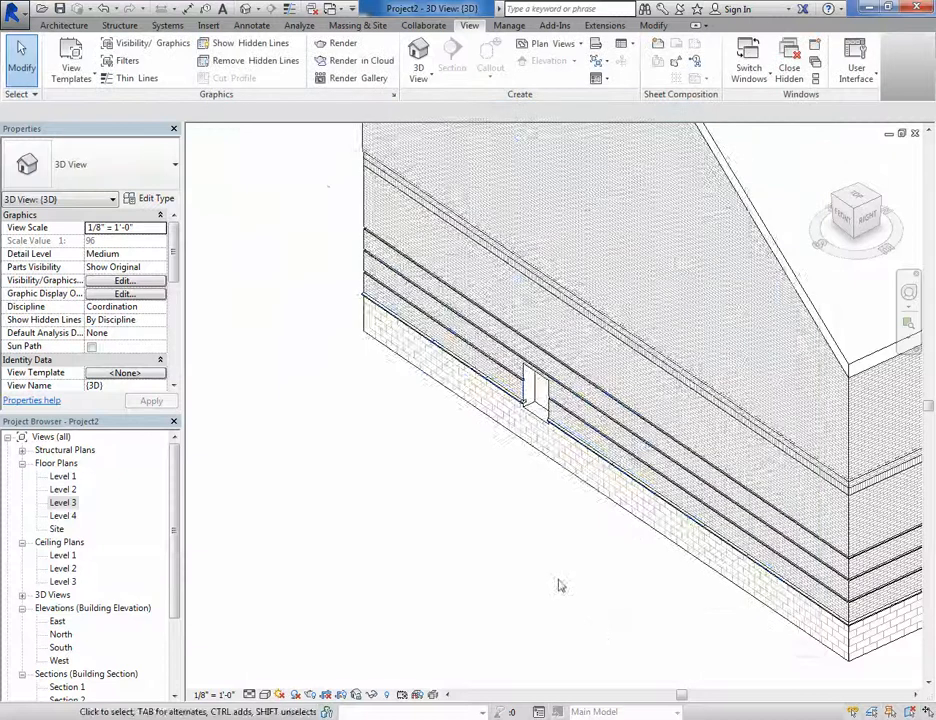
- In Reveal Hidden Elements mode, unhide the Windows category through the selected window, then exit the mode
scroll(525, 414, up, 5)
shift+middle_drag(474, 474, 509, 560)
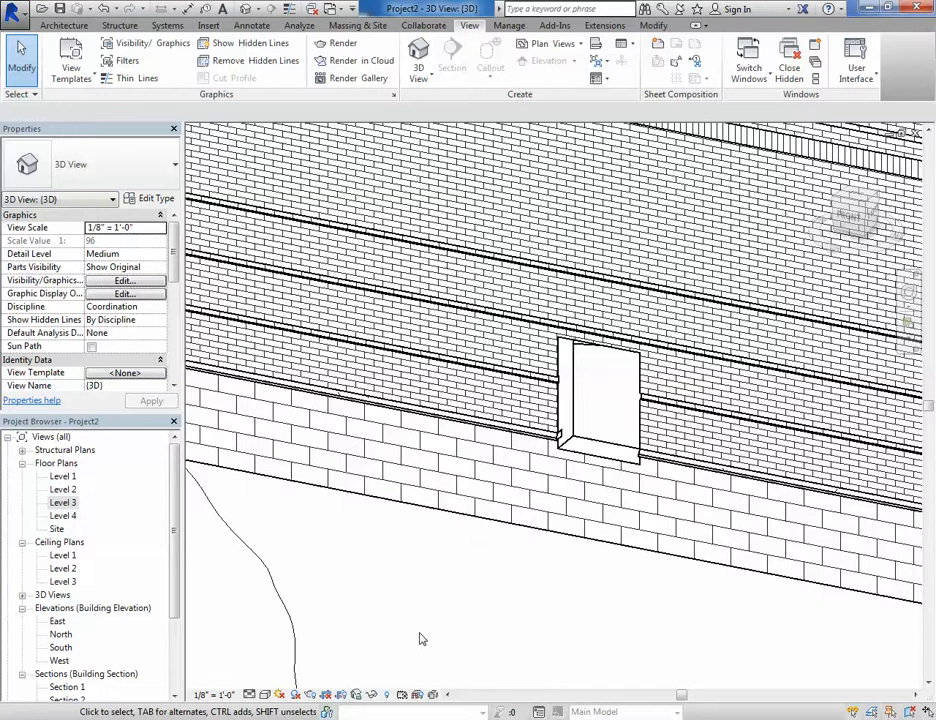
click(388, 695)
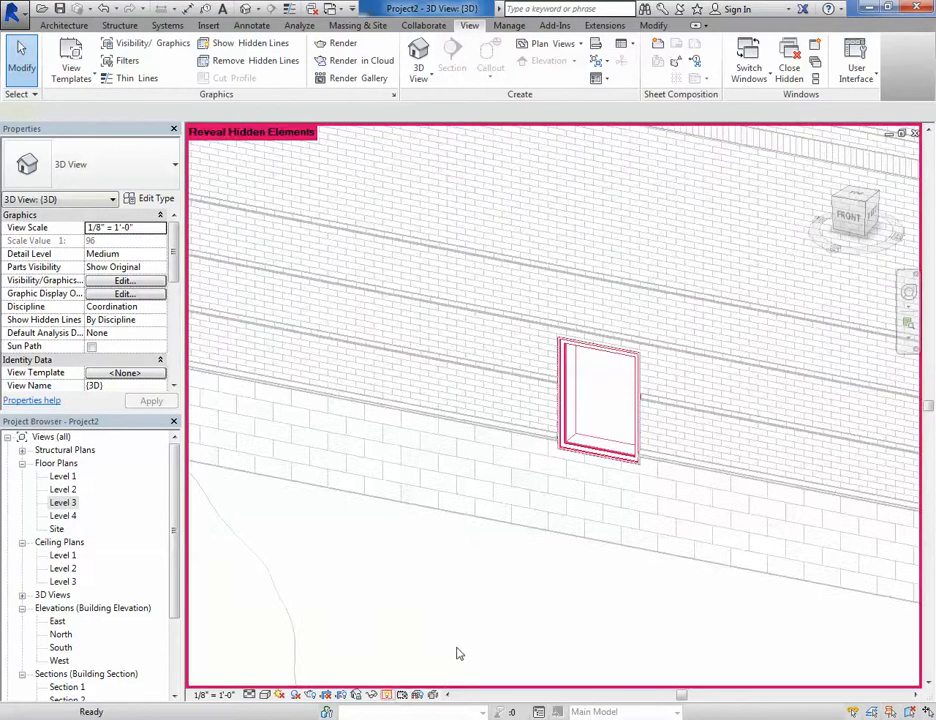
click(569, 432)
right_click(569, 430)
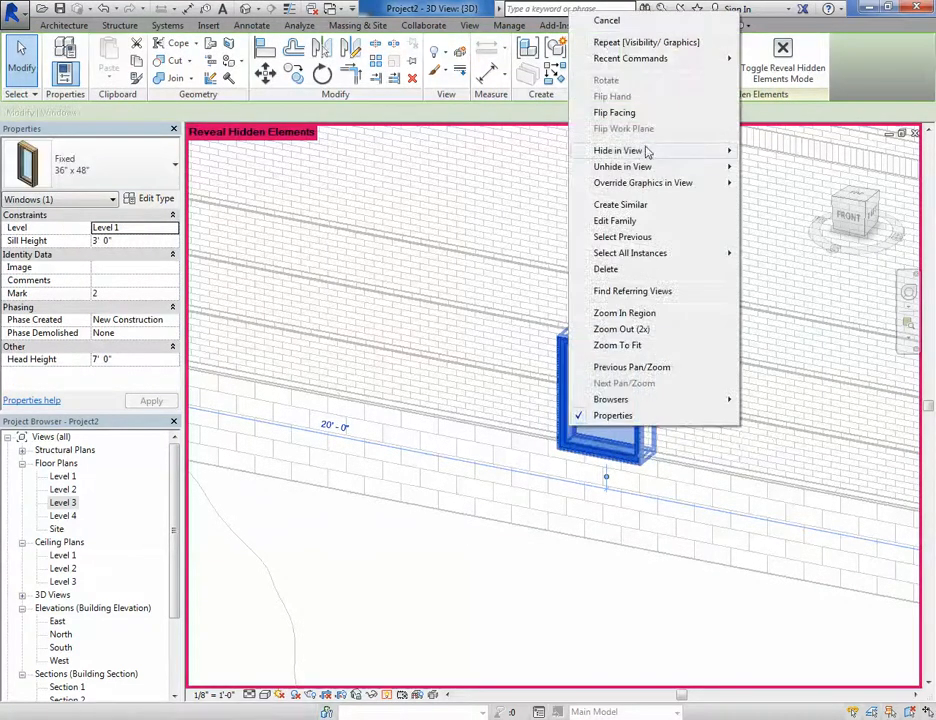
mouse_move(622, 167)
click(778, 184)
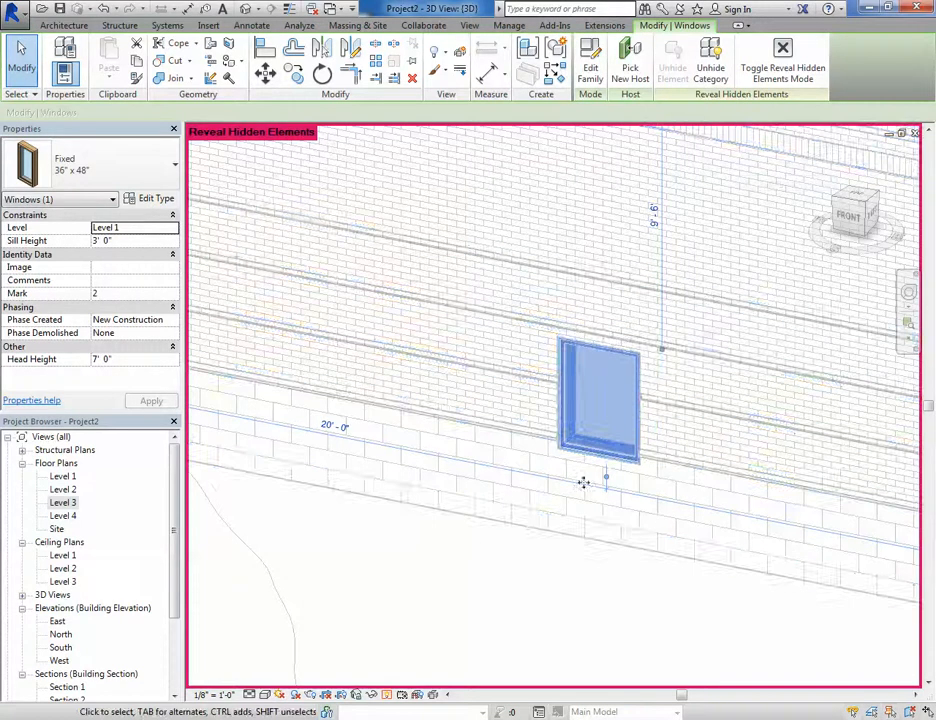
click(401, 694)
key(Escape)
- Open sheet A101 - Unnamed and inspect the viewport placed on it
scroll(637, 328, down, 6)
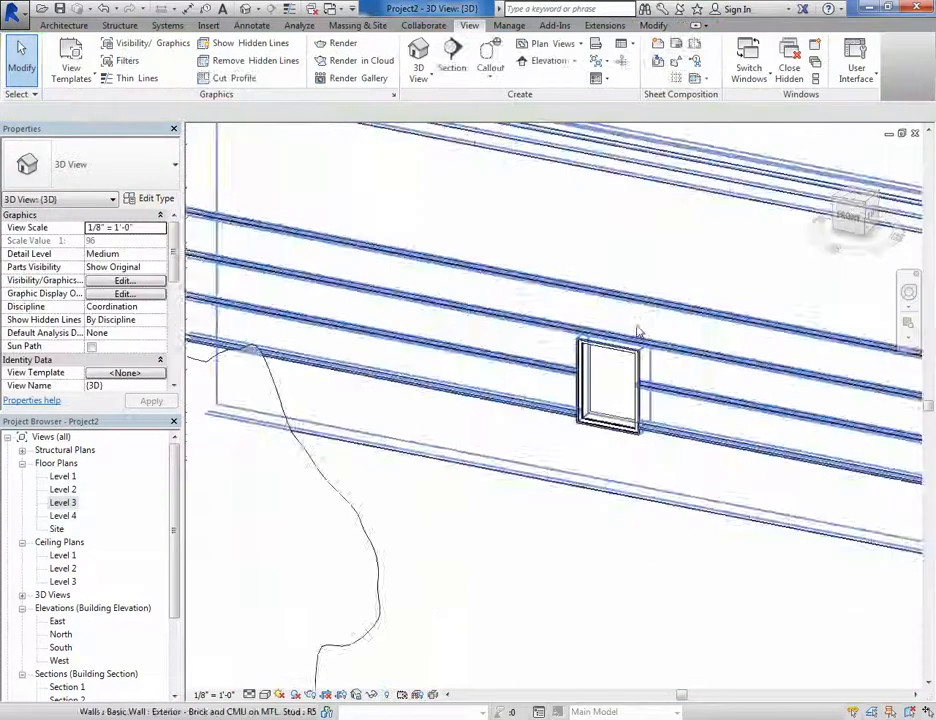
shift+middle_drag(683, 345, 479, 479)
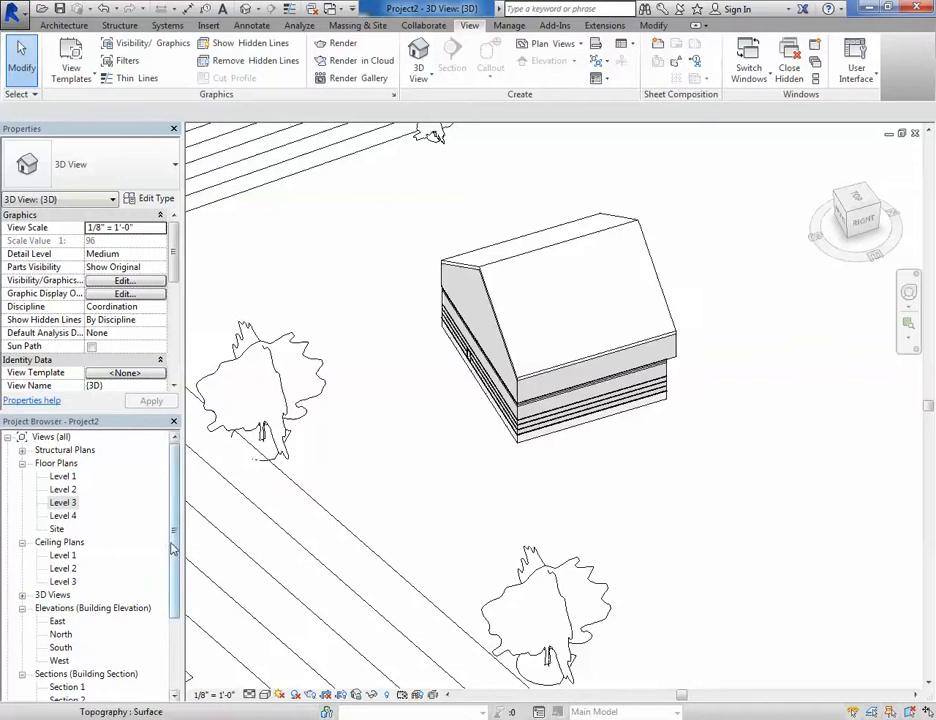
drag(176, 558, 179, 650)
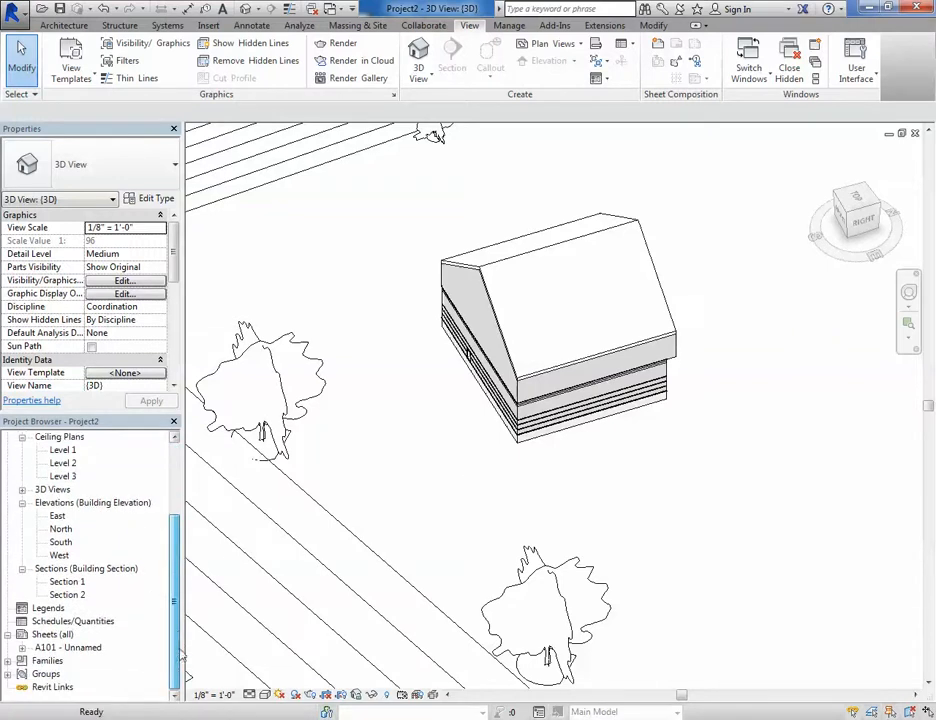
double_click(58, 648)
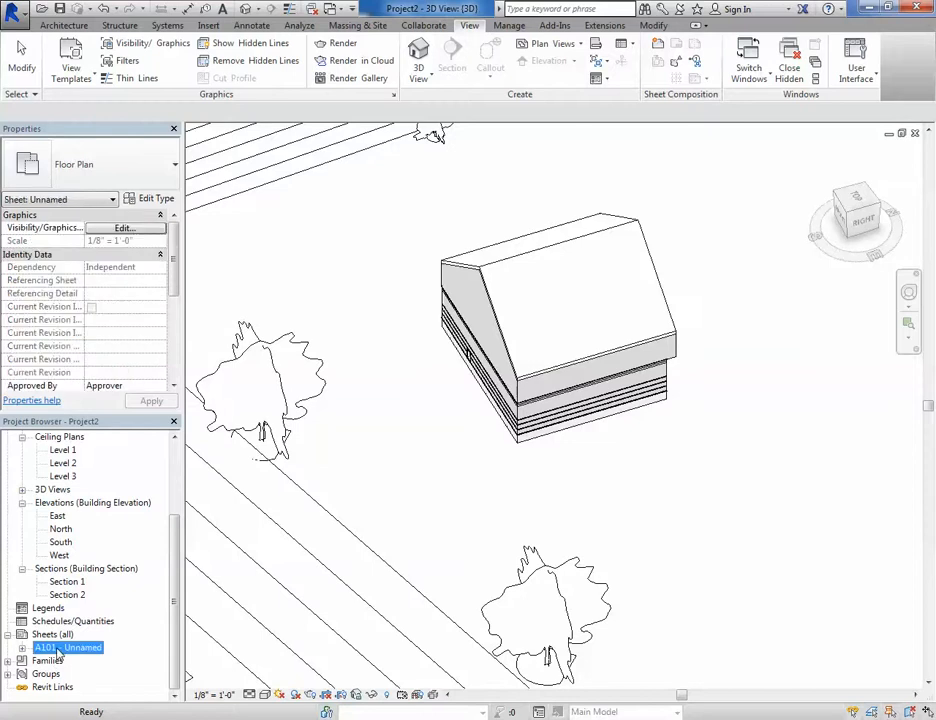
scroll(500, 442, down, 3)
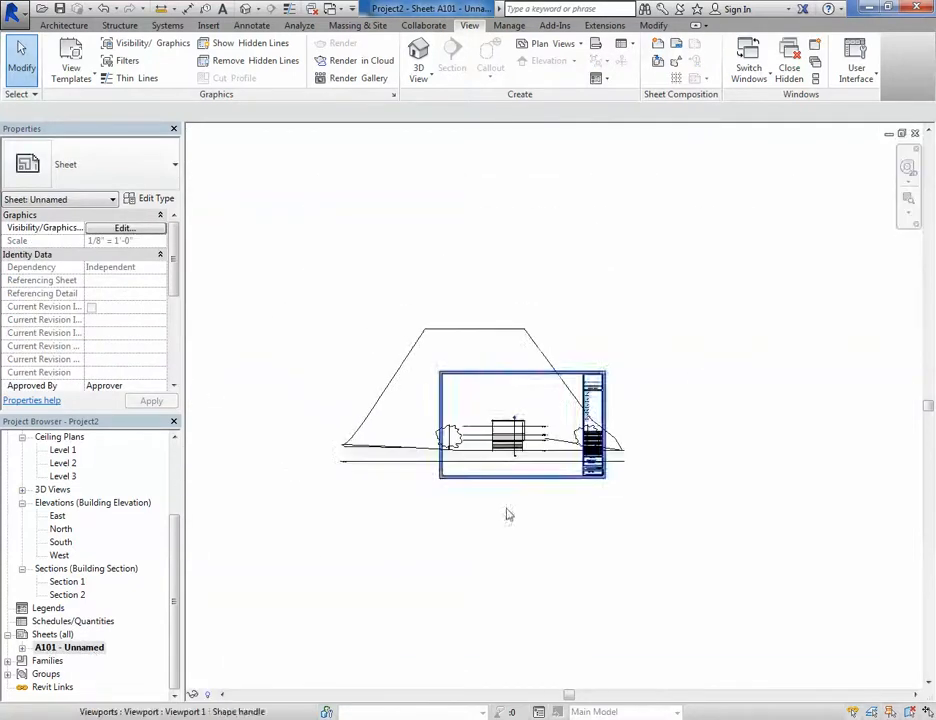
middle_drag(508, 514, 516, 529)
scroll(492, 340, up, 2)
middle_drag(627, 371, 628, 329)
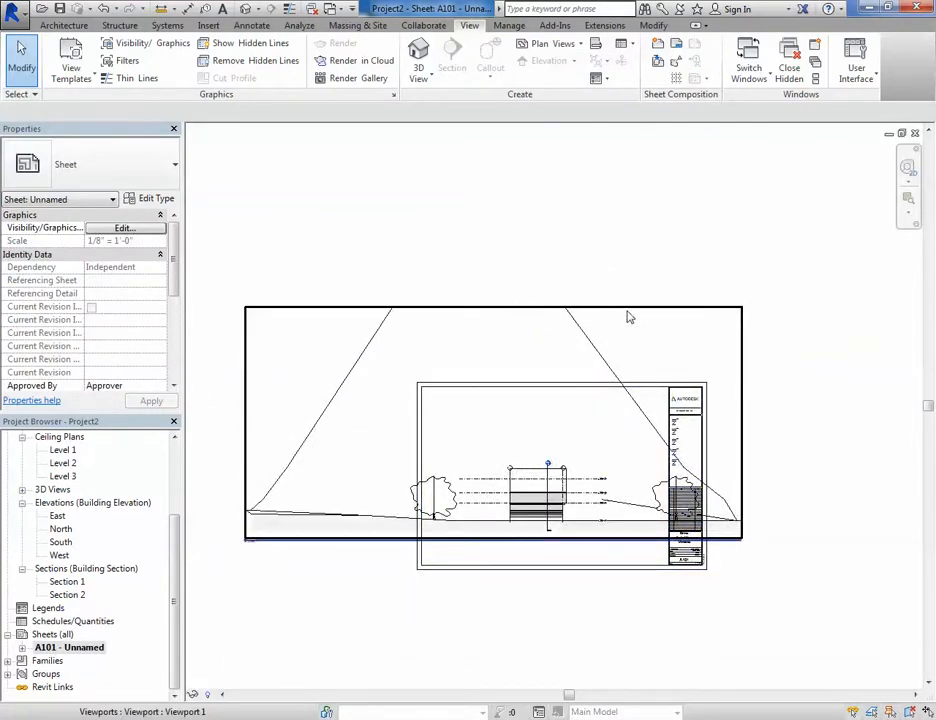
- Expand sheet A101 in the project browser to see its placed view, then open the East elevation
drag(177, 568, 176, 481)
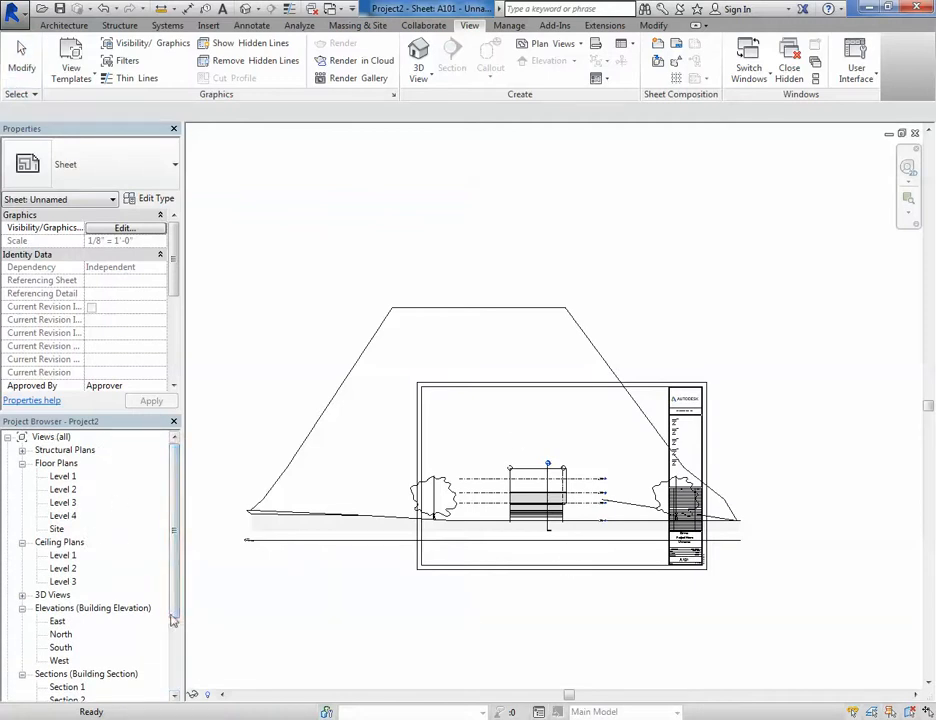
drag(174, 606, 177, 668)
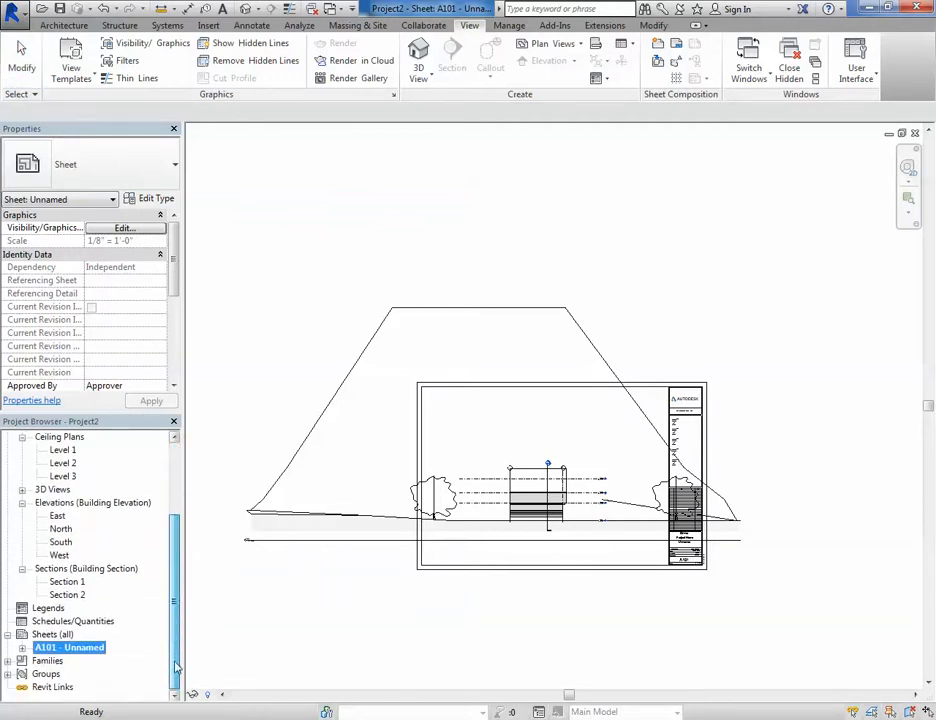
click(22, 648)
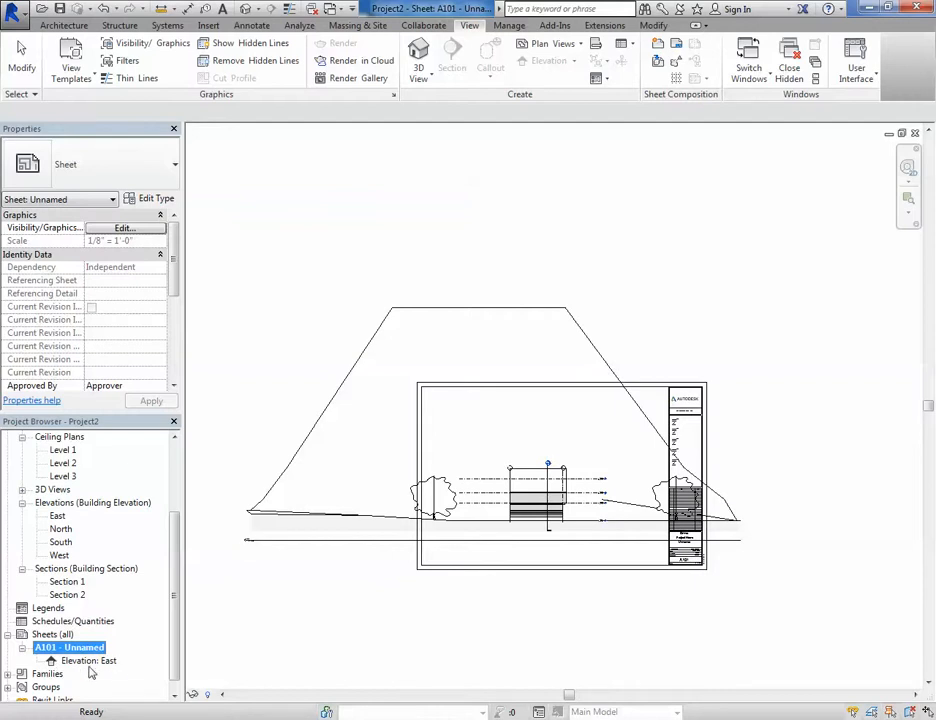
click(22, 648)
double_click(58, 516)
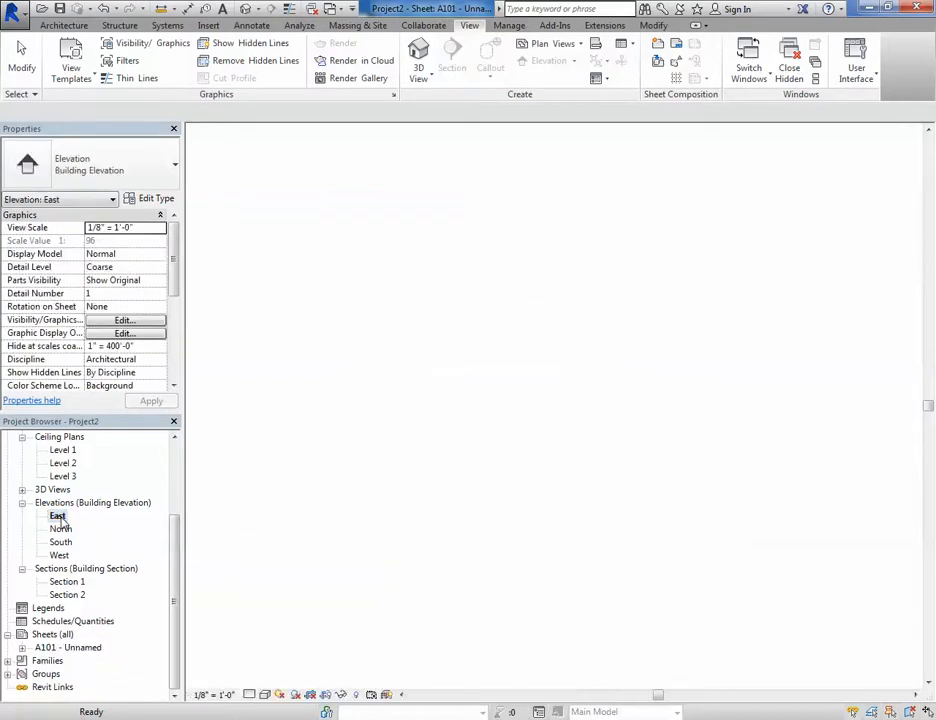
- Show the East elevation's crop region and pull its right edge in toward the building
scroll(436, 465, down, 5)
middle_drag(436, 465, 500, 467)
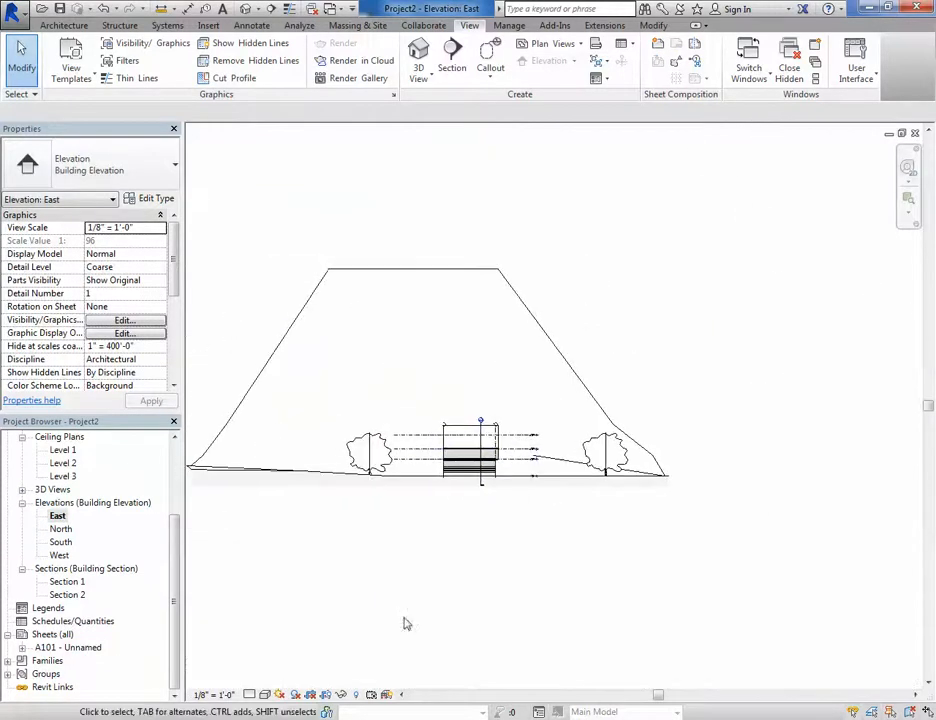
click(325, 697)
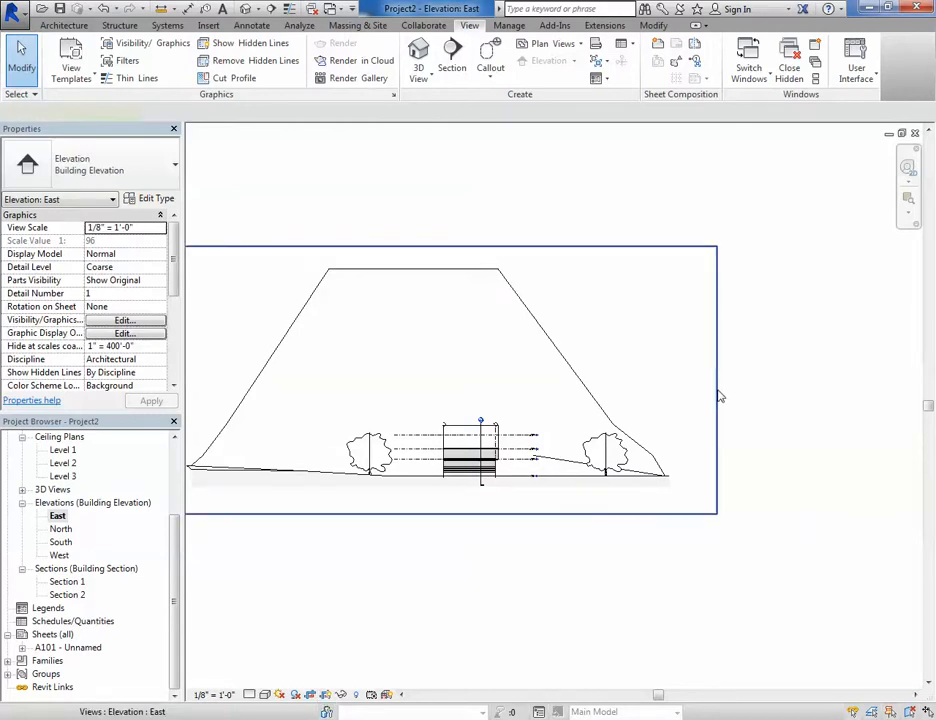
click(717, 384)
click(718, 383)
click(559, 383)
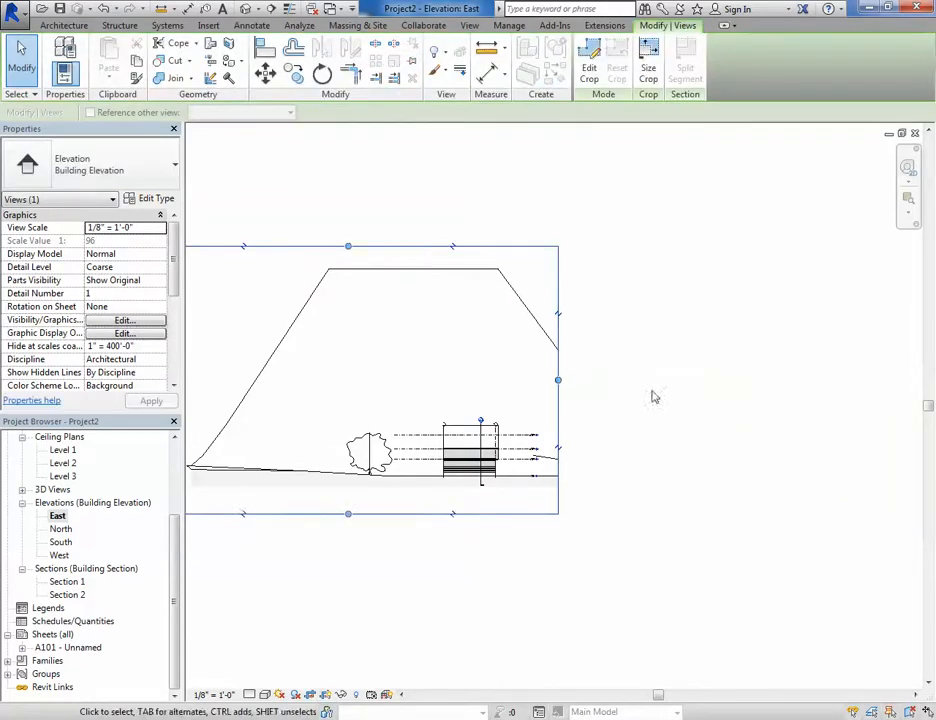
drag(558, 382, 545, 382)
- Pull the crop region's left and top edges in so it frames the building closely
middle_drag(505, 452, 634, 456)
click(267, 384)
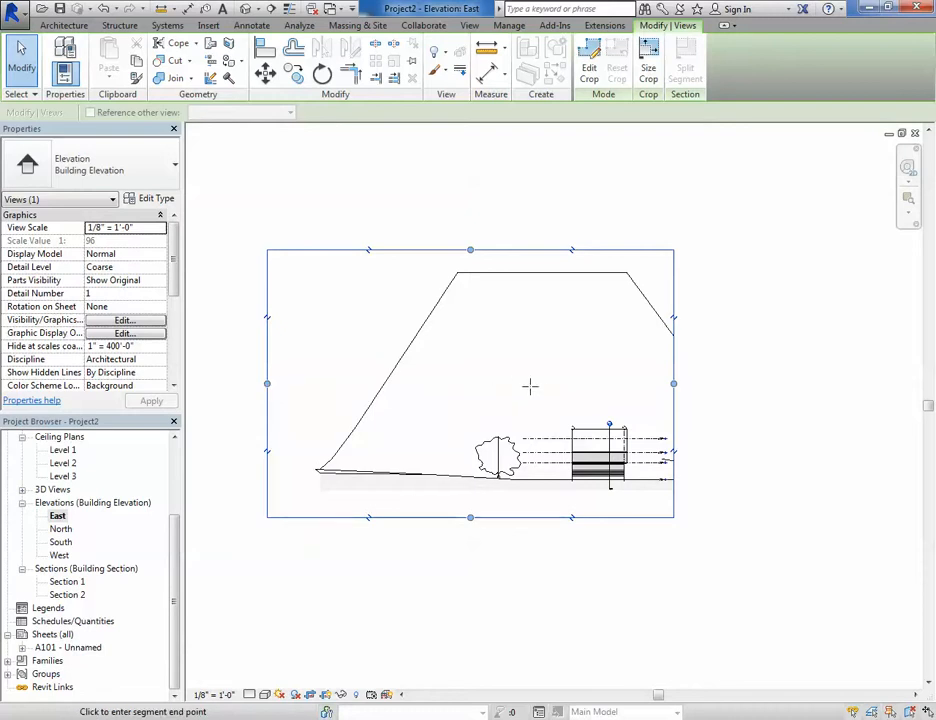
click(543, 384)
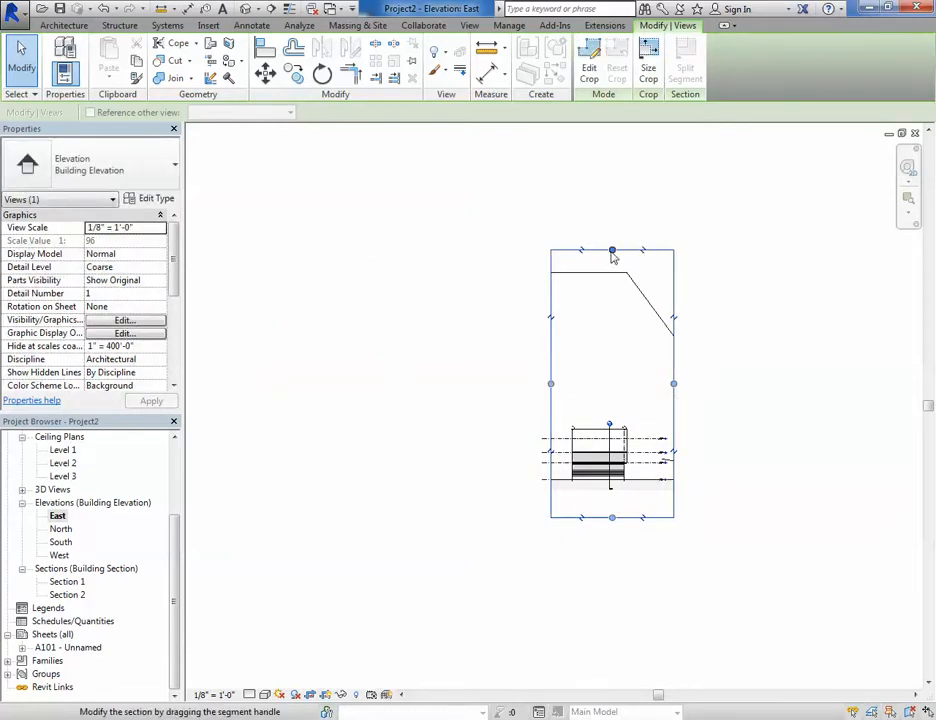
click(609, 250)
click(614, 410)
scroll(620, 498, up, 4)
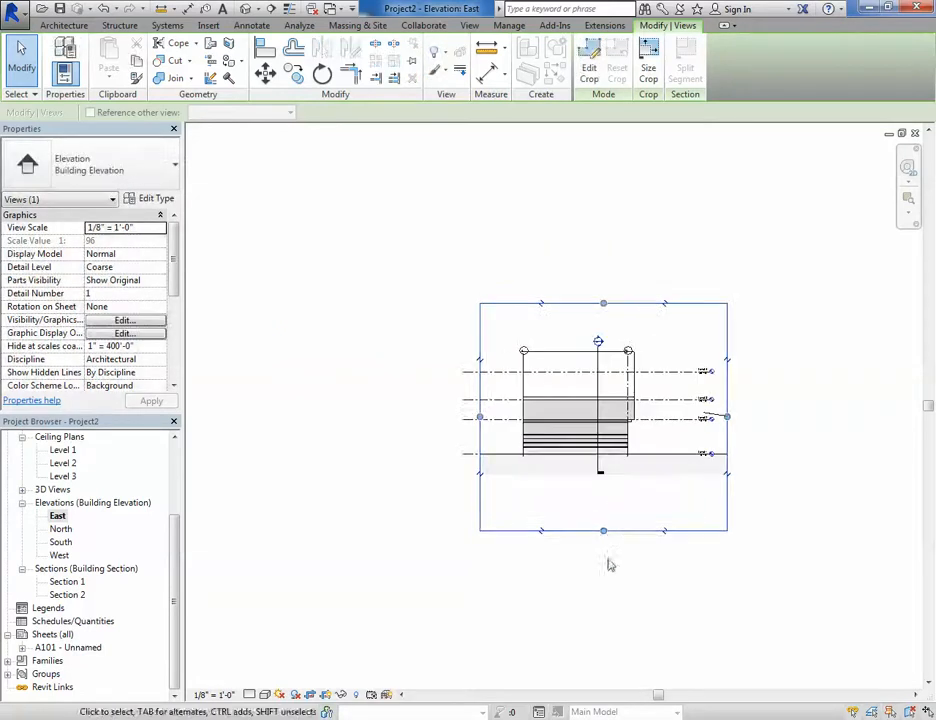
- Pull the East elevation crop region's bottom edge up closer to the building
click(603, 530)
click(605, 485)
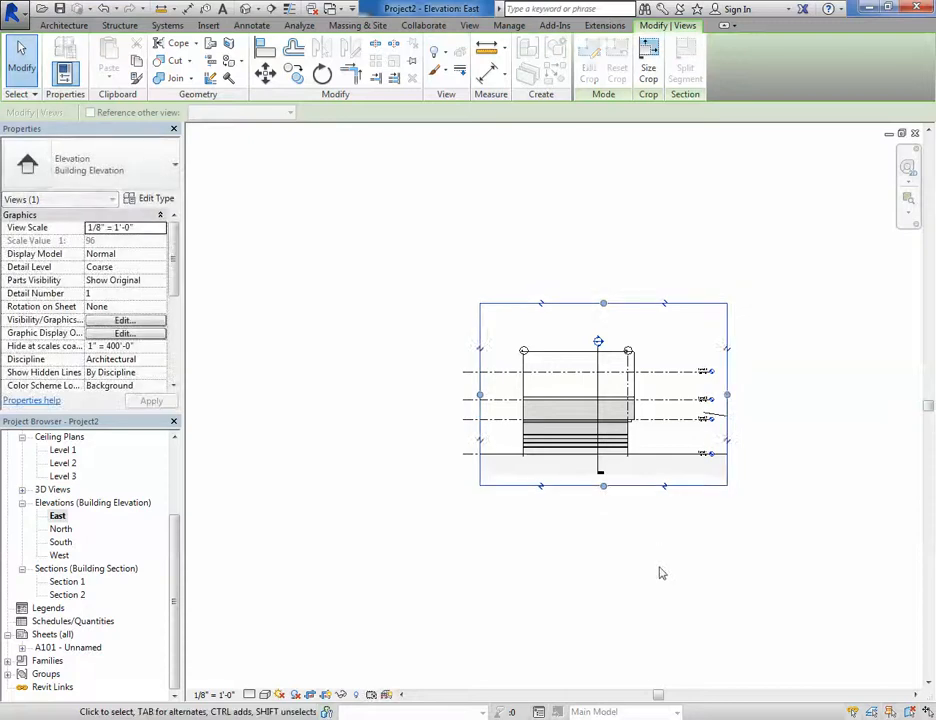
click(428, 572)
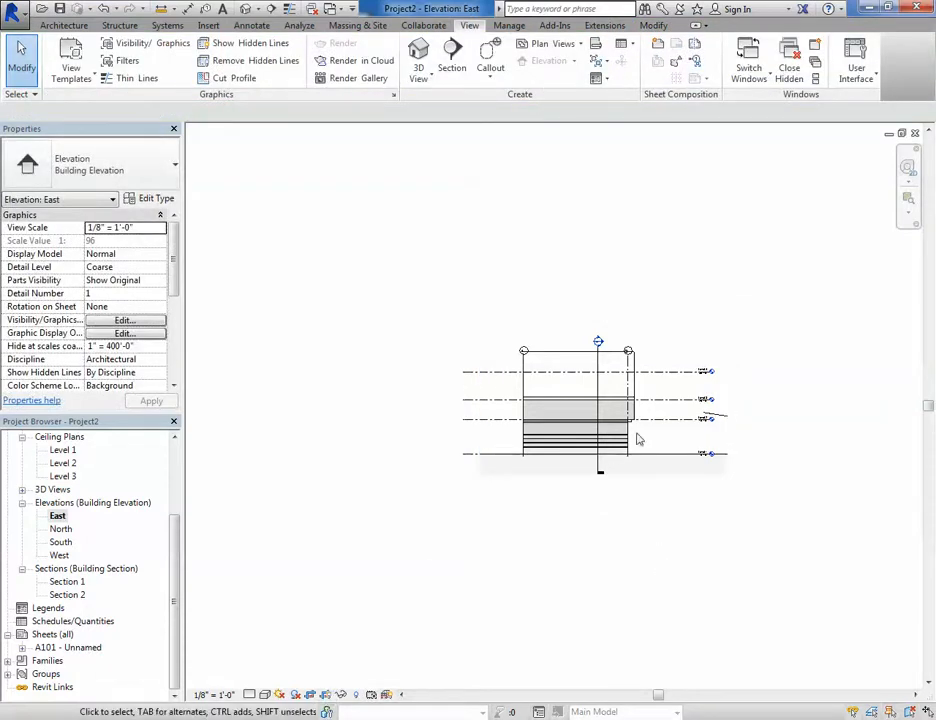
- Try to drag Level 4's head end inward toward the building
scroll(635, 437, up, 4)
click(700, 315)
scroll(796, 315, up, 3)
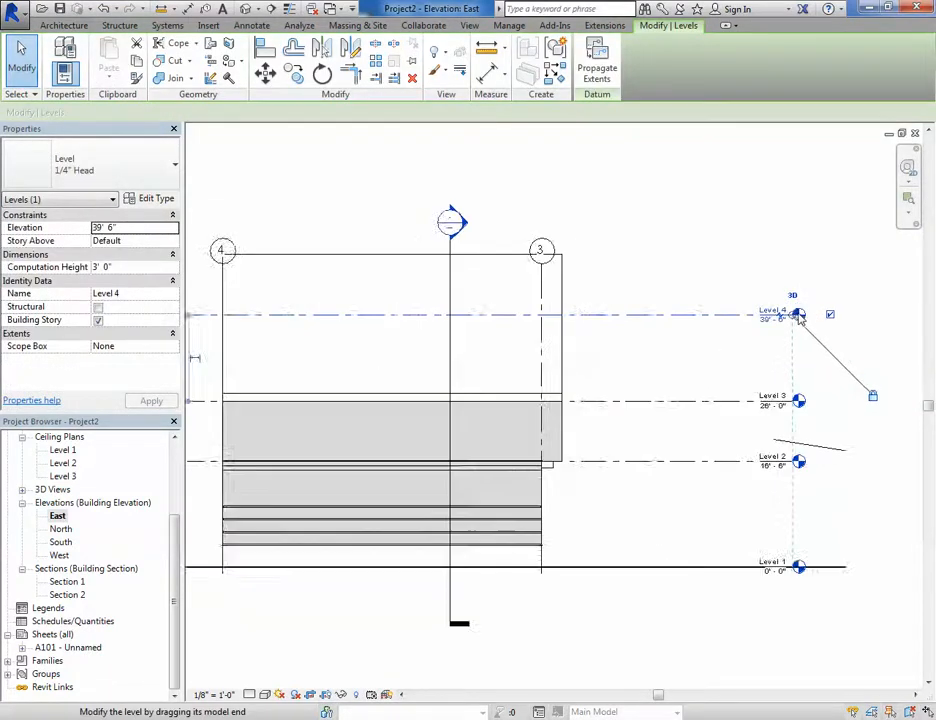
drag(796, 317, 655, 318)
click(658, 163)
scroll(925, 436, down, 3)
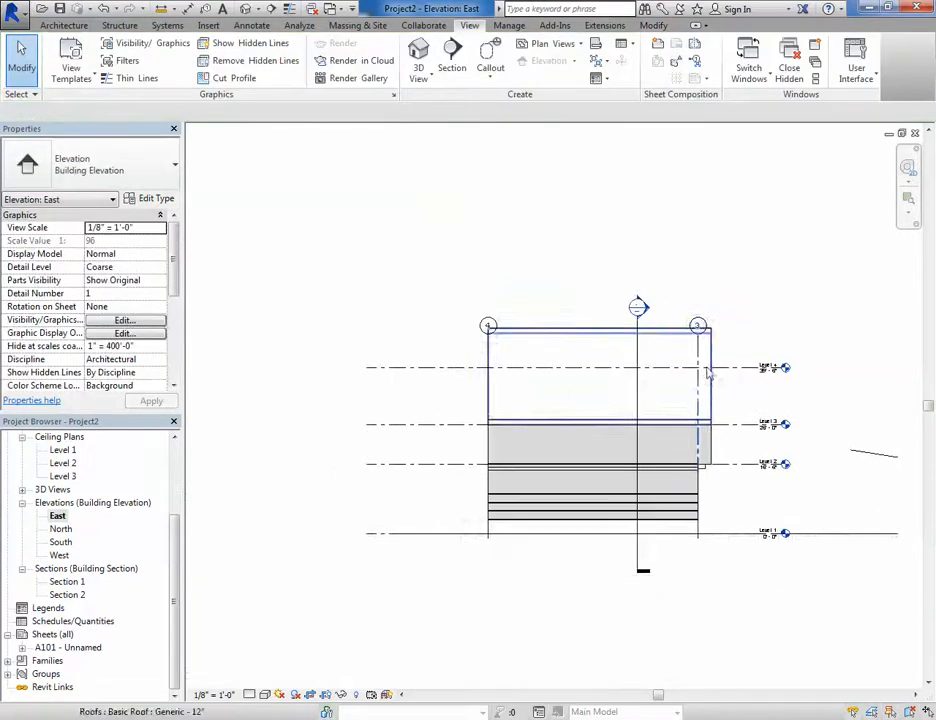
- Drag grid 3's top end upward so the grid heads sit above the building
click(698, 338)
scroll(699, 338, up, 3)
drag(698, 335, 698, 284)
click(801, 309)
scroll(762, 383, down, 3)
scroll(762, 383, down, 4)
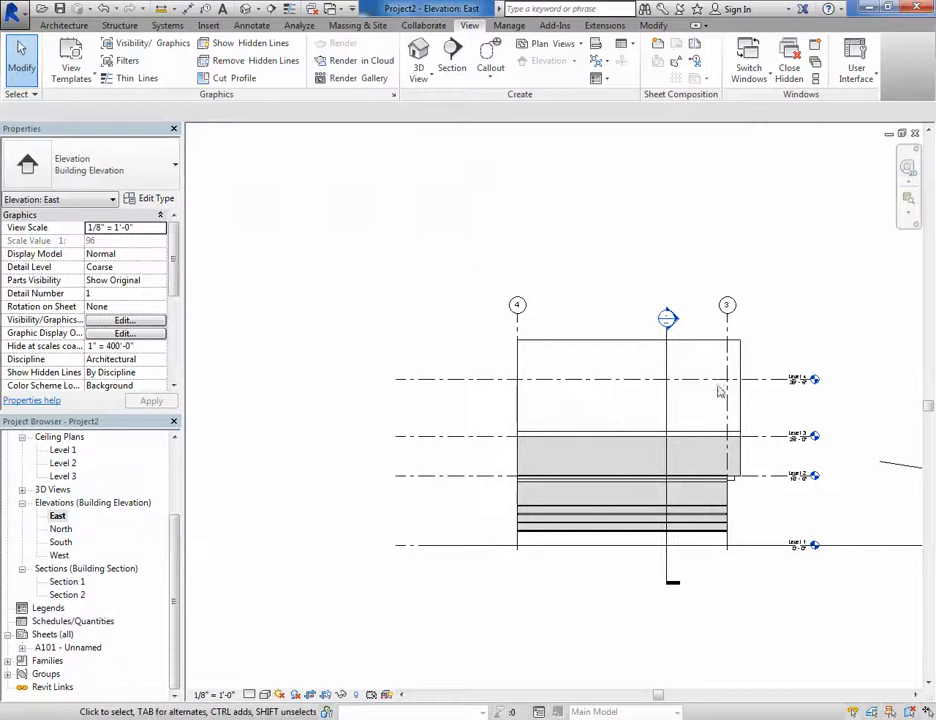
- Select the section line in the elevation and drag its lower end downward
scroll(652, 496, up, 4)
click(625, 492)
drag(628, 496, 624, 473)
click(622, 558)
middle_drag(622, 558, 612, 637)
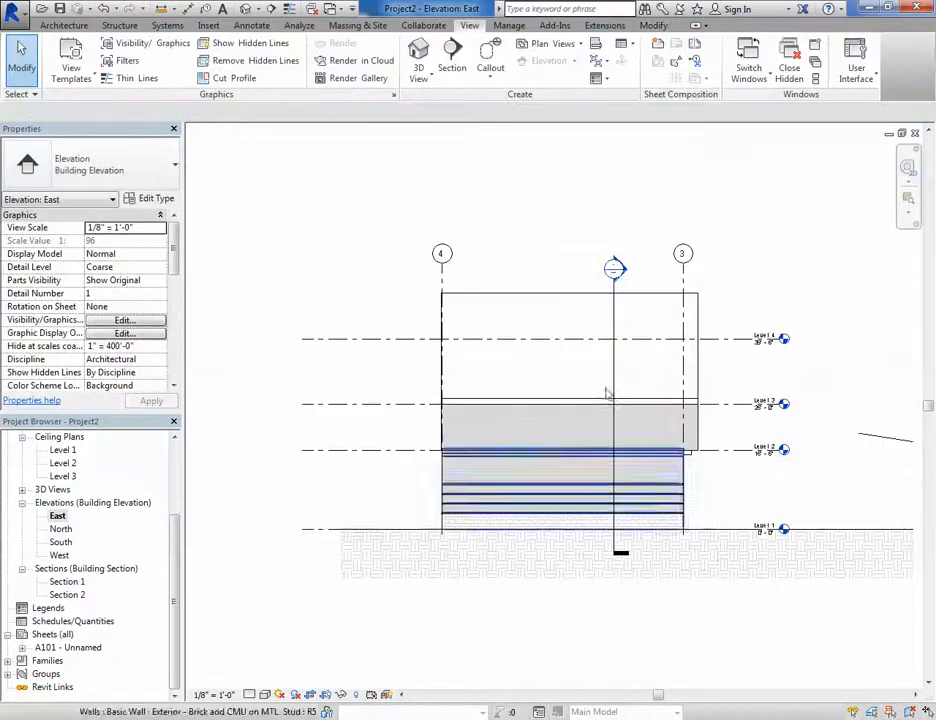
- Select Section 1 and drag its side extent boundary inward, then back out to its original position
click(614, 328)
scroll(660, 328, up, 3)
scroll(660, 327, down, 1)
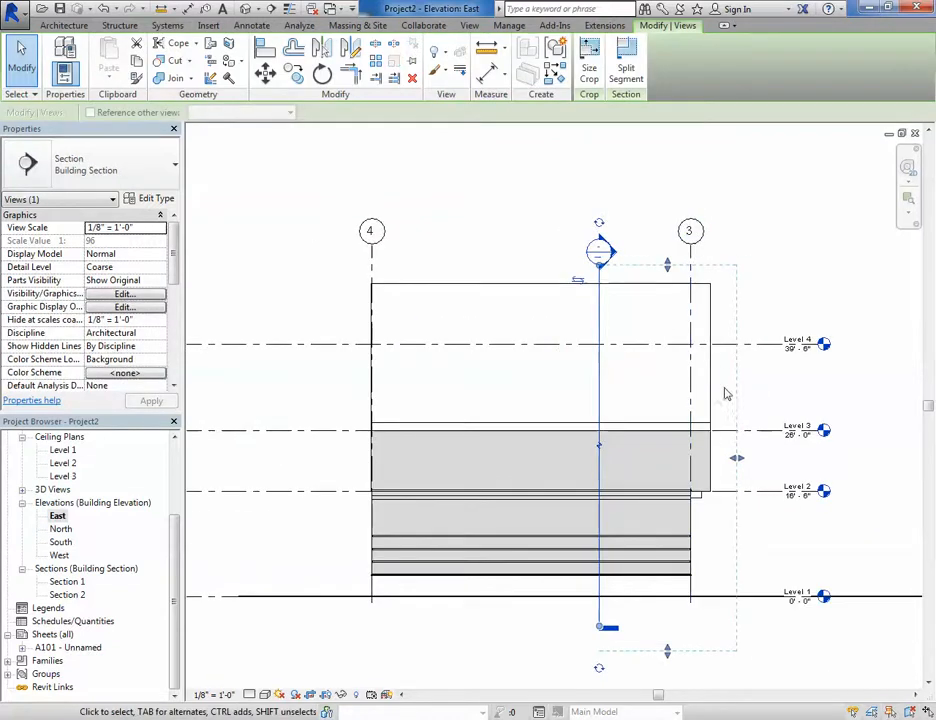
mouse_move(737, 458)
mouse_down()
mouse_move(668, 461)
mouse_move(718, 462)
mouse_move(692, 462)
mouse_move(740, 474)
mouse_up()
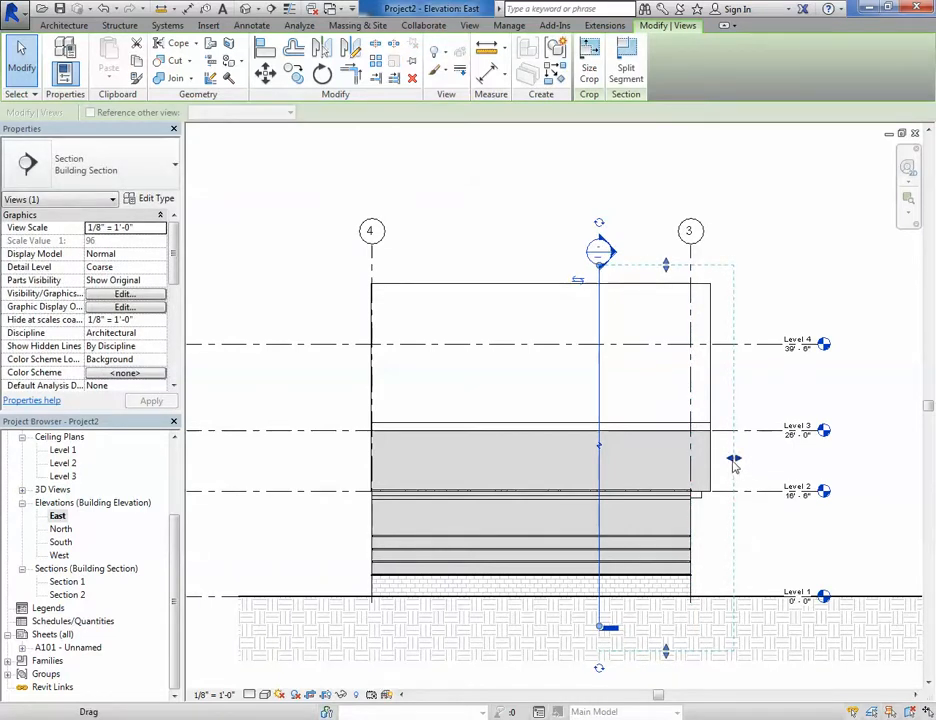
drag(737, 463, 655, 458)
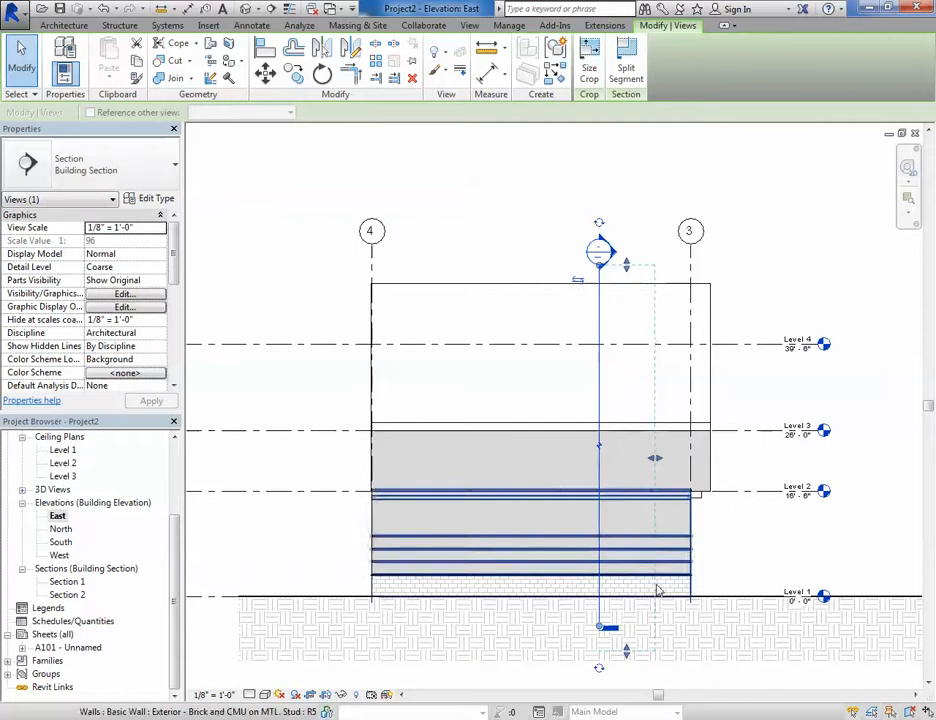
drag(656, 459, 738, 460)
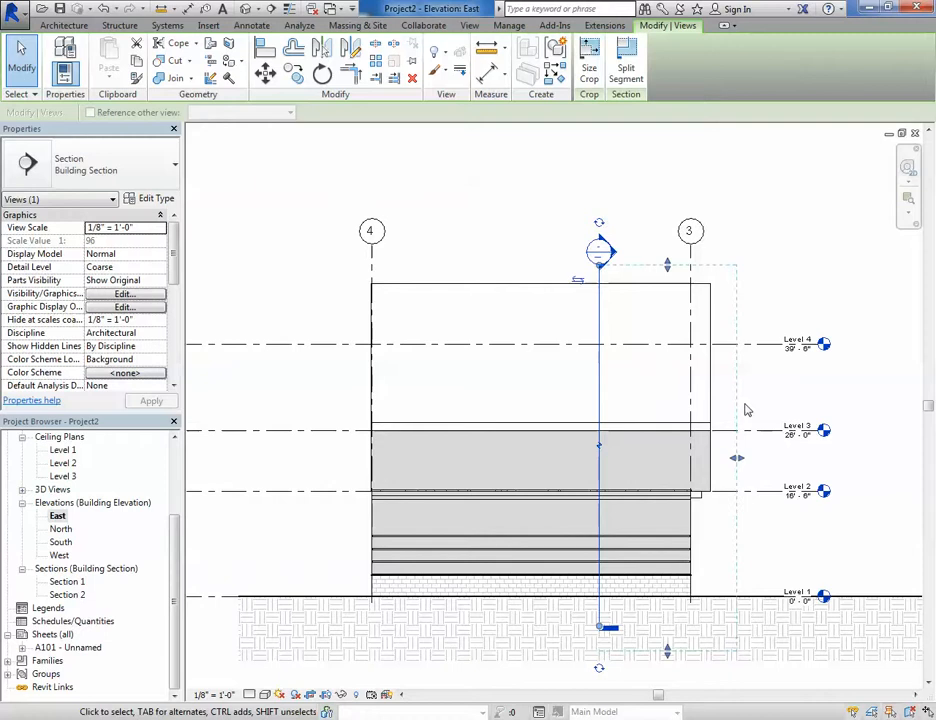
- Drag grid 3's bottom end down below the ground so the grid lines extend beneath the building
scroll(745, 405, down, 1)
click(781, 253)
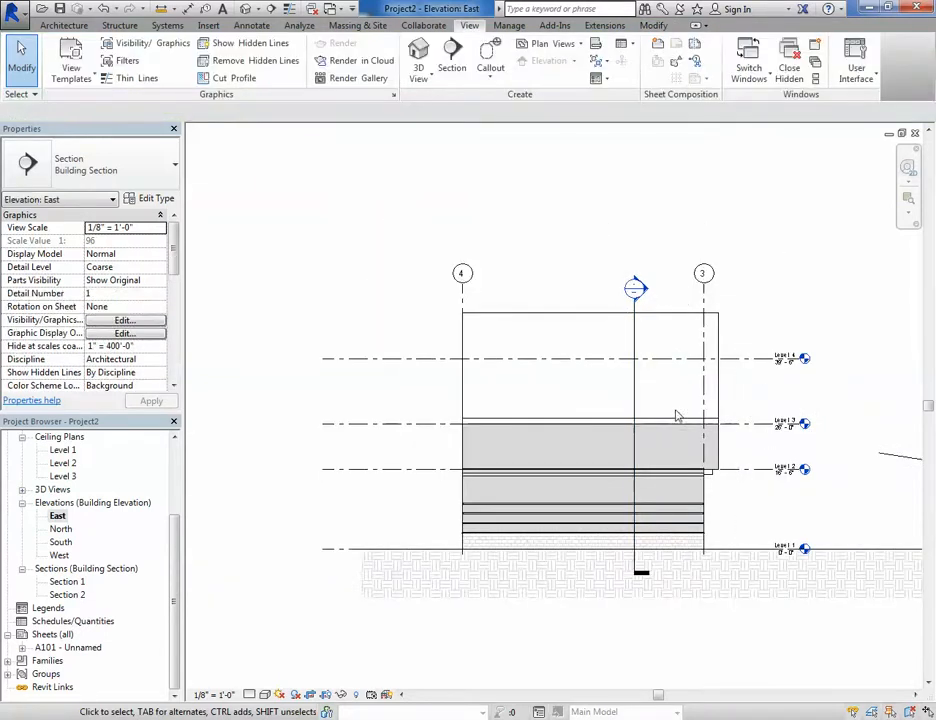
middle_drag(677, 412, 612, 391)
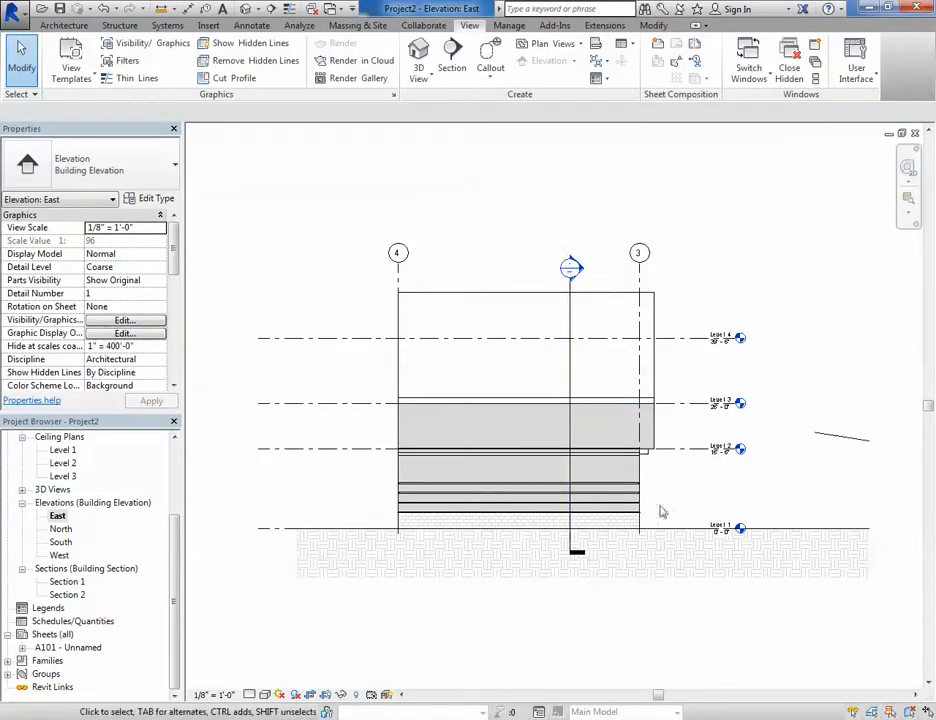
click(639, 330)
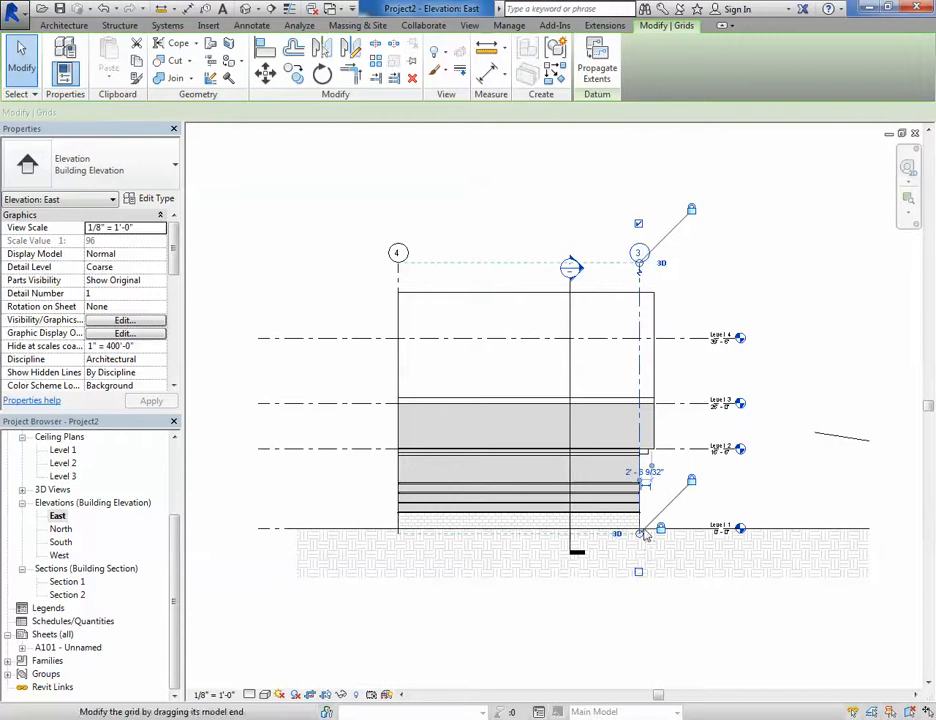
drag(643, 540, 648, 603)
click(704, 633)
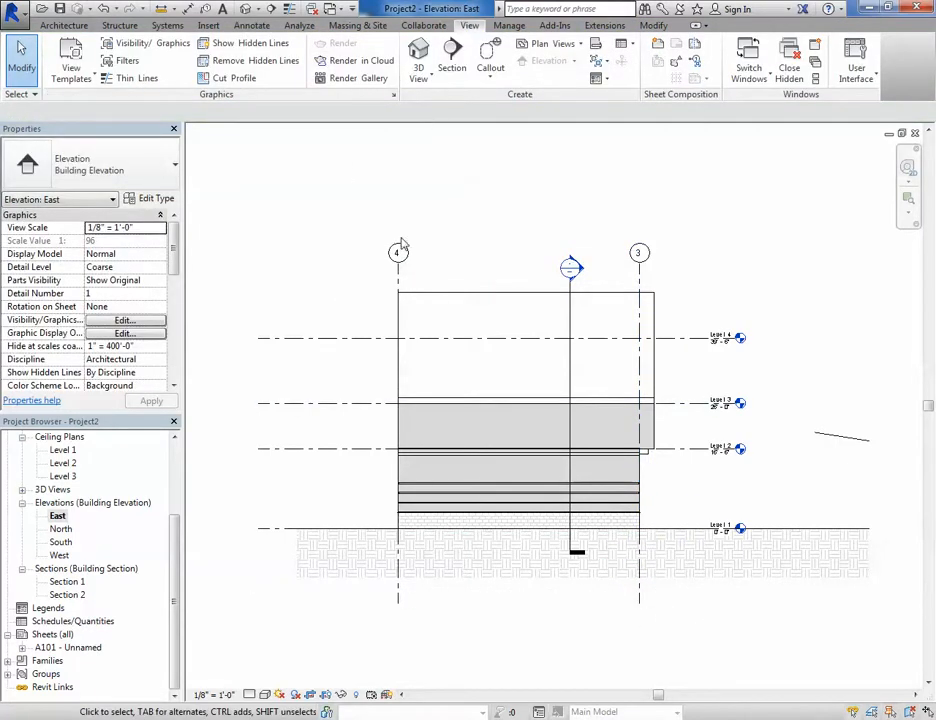
- Place an aligned dimension between grids 4 and 3 below the building
key(d)
key(i)
click(399, 603)
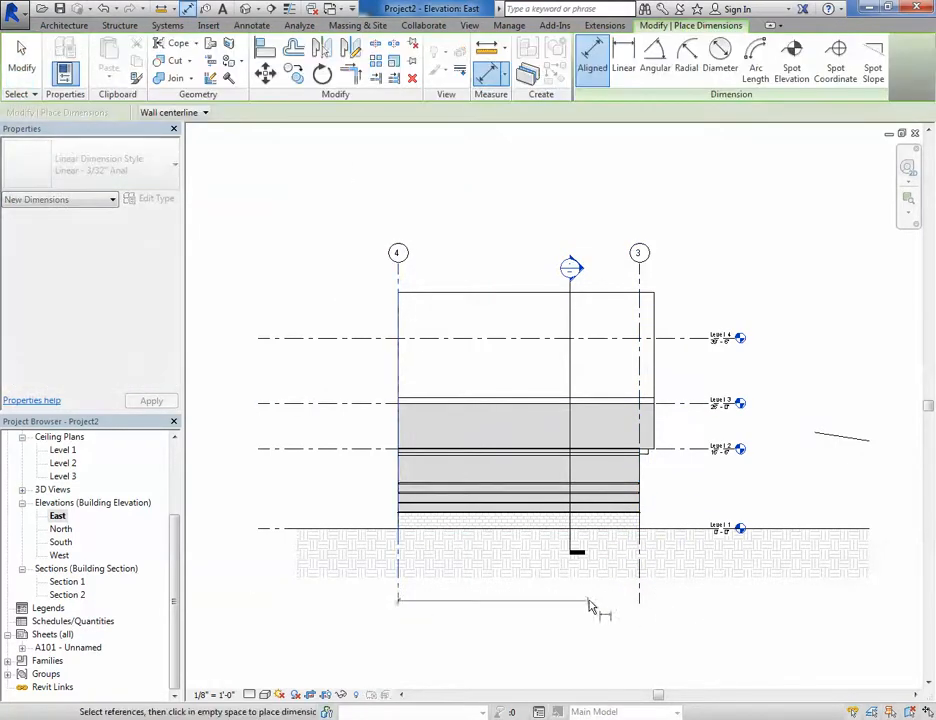
click(640, 600)
click(607, 600)
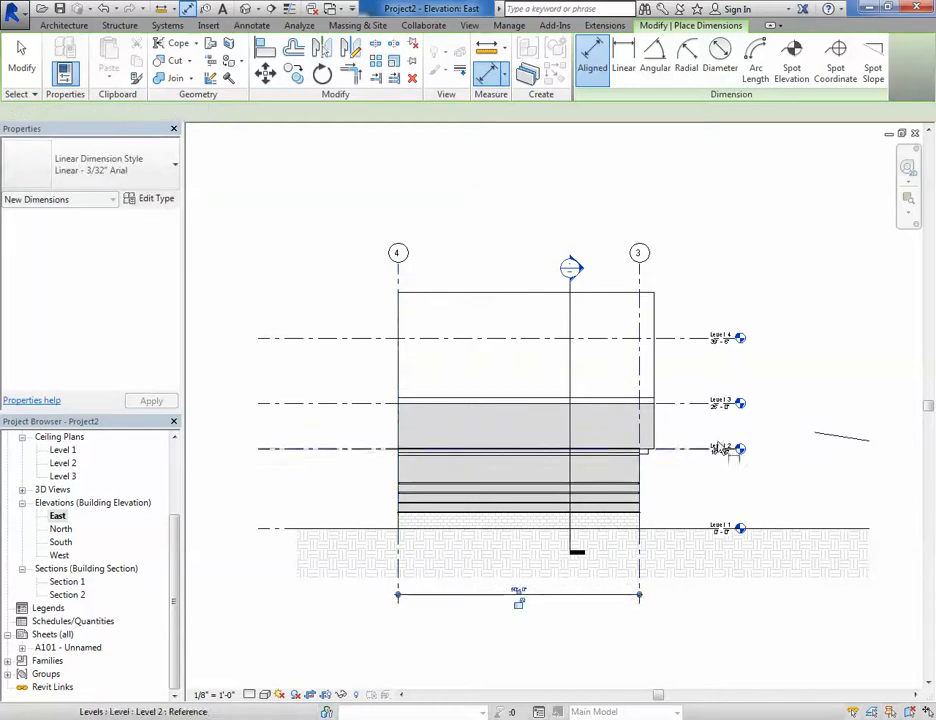
- Add a chained aligned dimension across Levels 2, 3, 4 and 1 beside the level heads
click(717, 446)
click(696, 403)
click(693, 339)
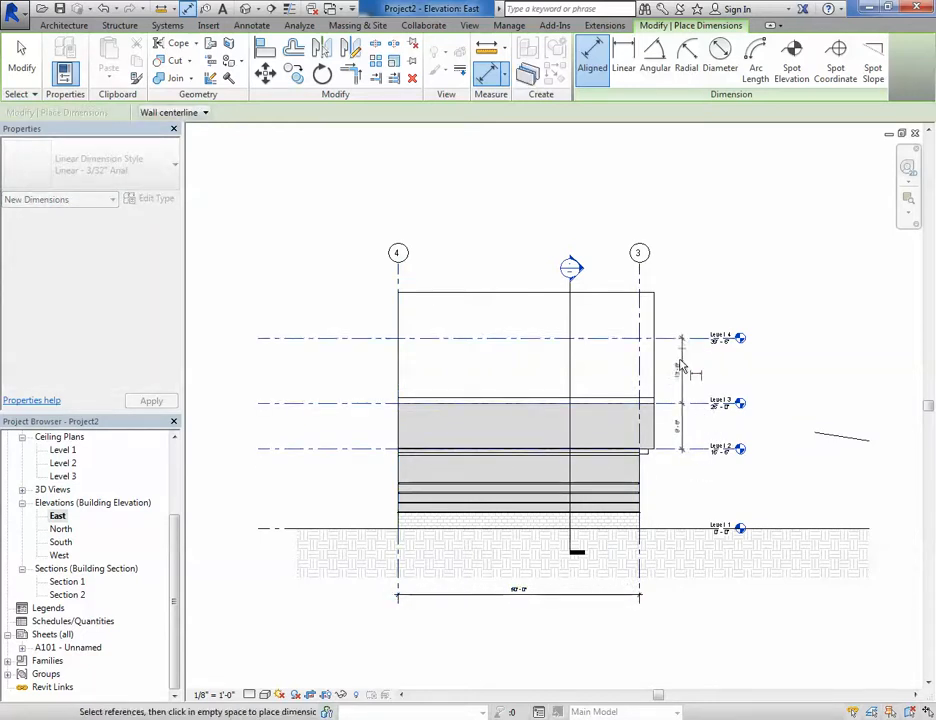
scroll(680, 368, up, 2)
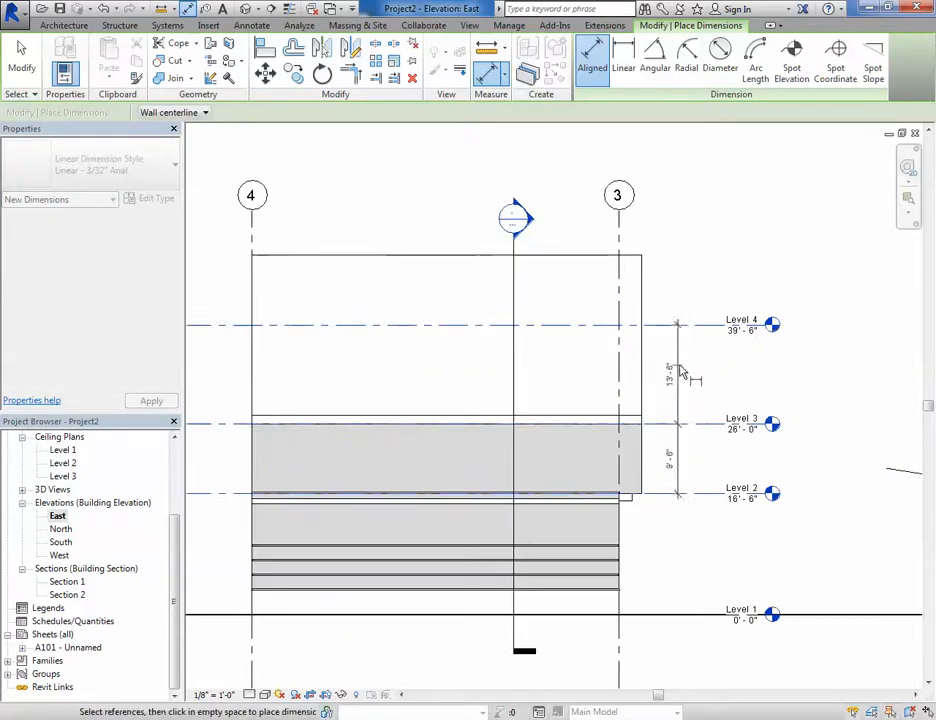
click(671, 616)
click(683, 488)
key(Escape)
scroll(672, 555, down, 2)
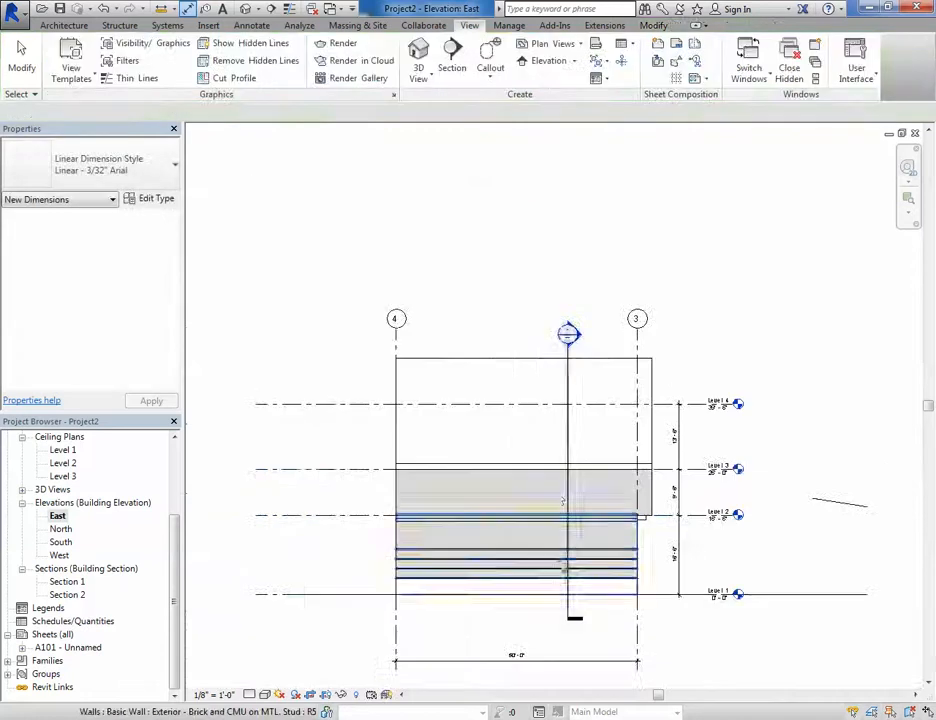
key(Escape)
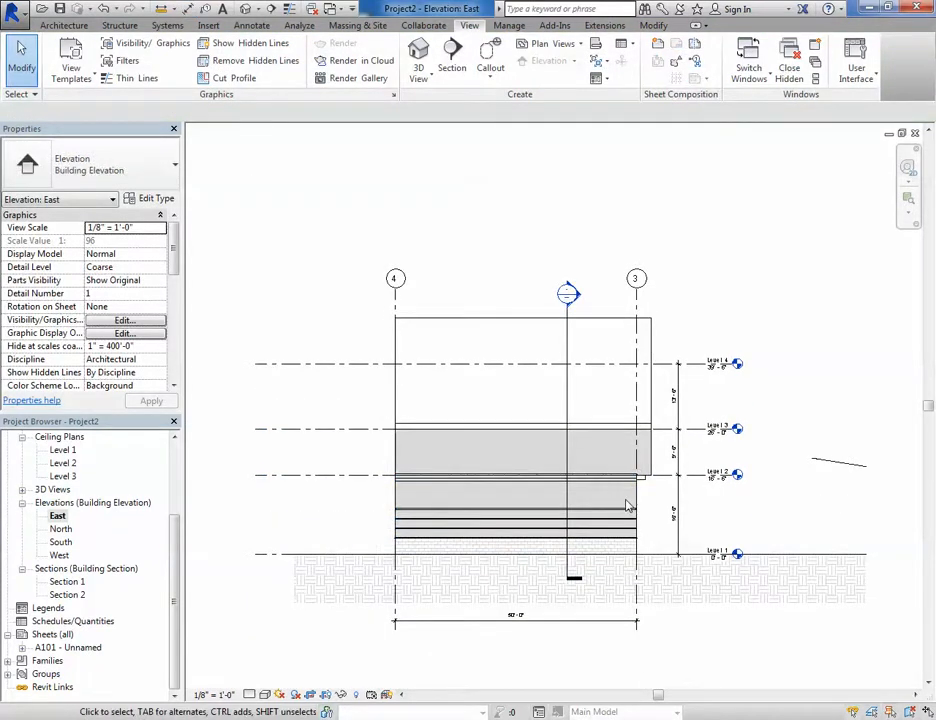
- Show the crop region, pull its right edge in toward the level heads, and hide it again
scroll(665, 485, up, 3)
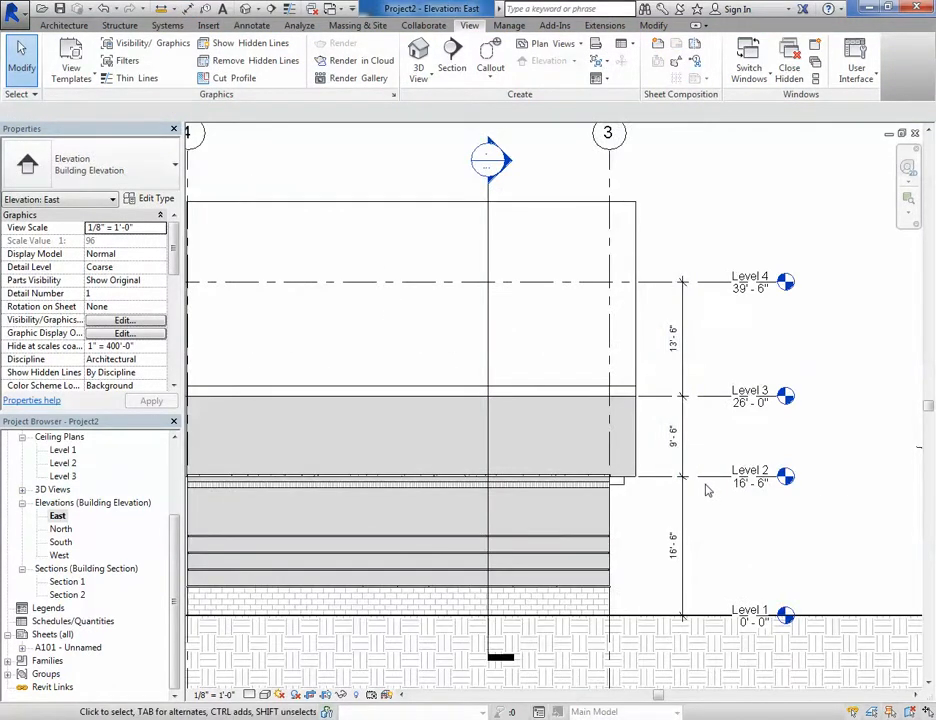
scroll(705, 490, down, 2)
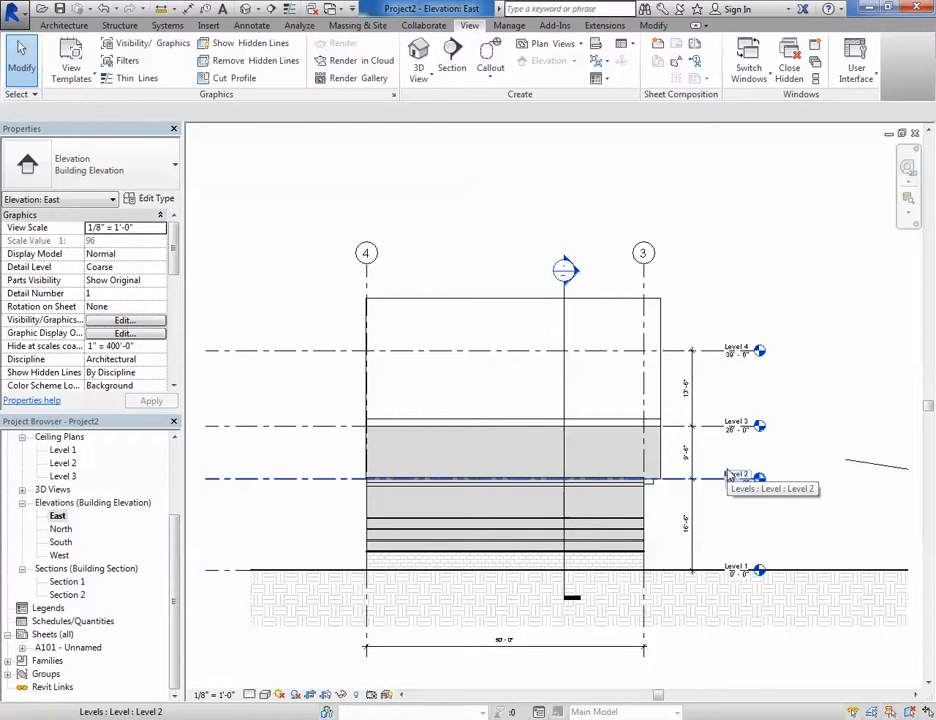
scroll(690, 505, down, 3)
middle_drag(715, 547, 605, 456)
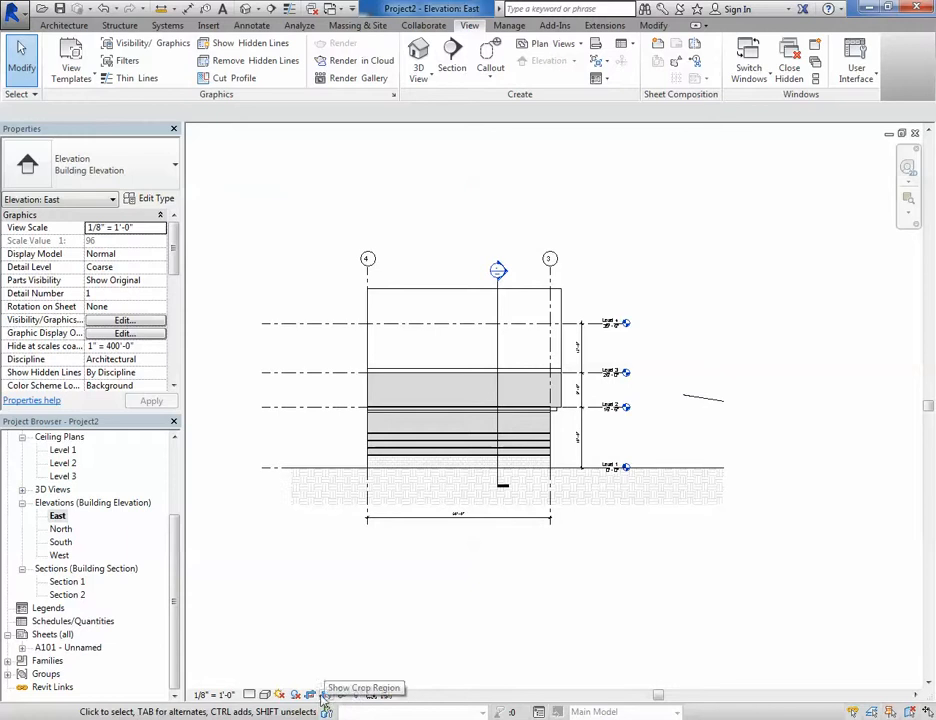
click(325, 697)
click(723, 375)
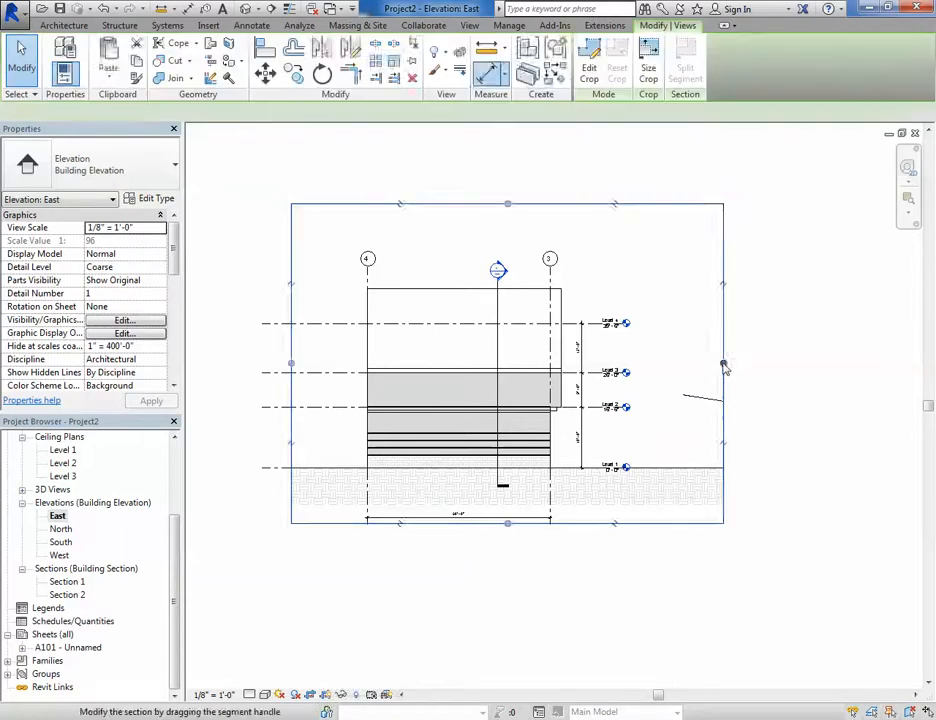
drag(723, 367, 678, 365)
click(651, 632)
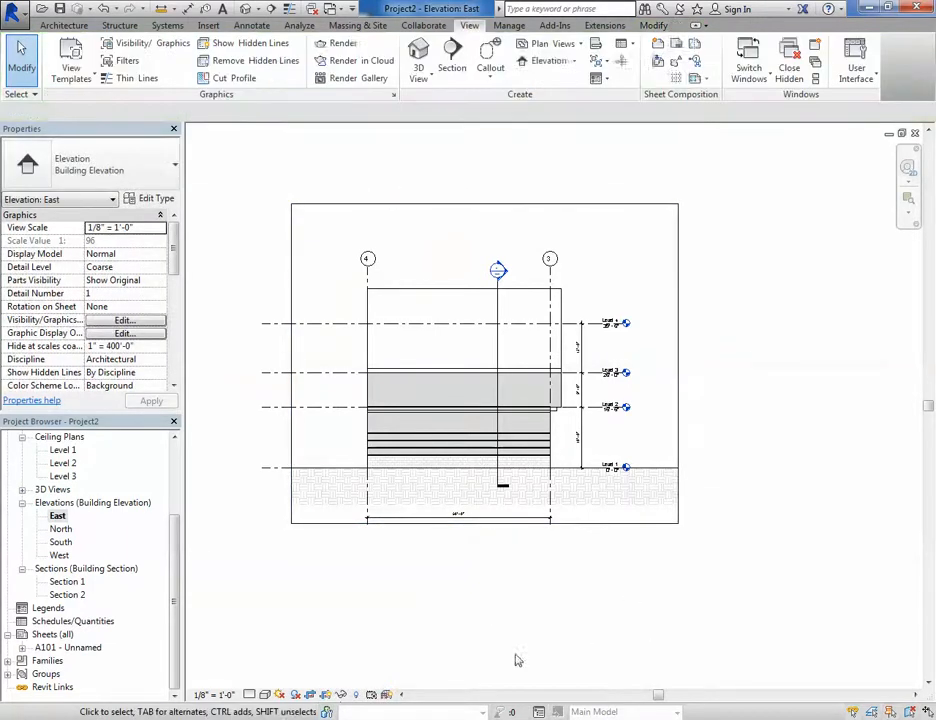
click(325, 697)
scroll(330, 565, down, 2)
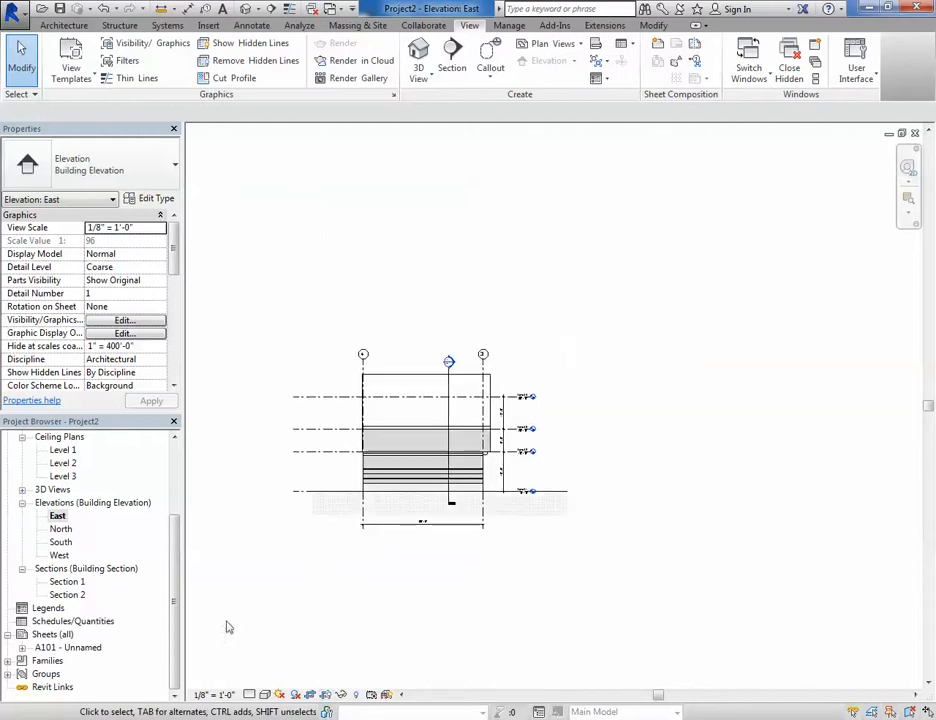
- Open sheet A101 - Unnamed and inspect the updated elevation viewport
double_click(60, 648)
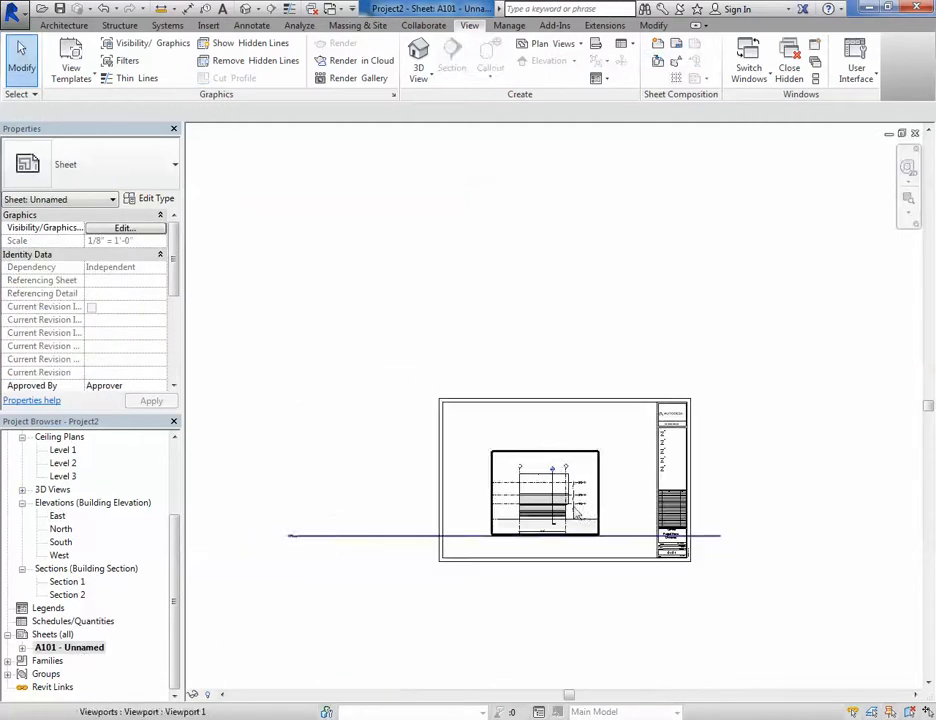
scroll(571, 610, up, 2)
scroll(600, 562, up, 1)
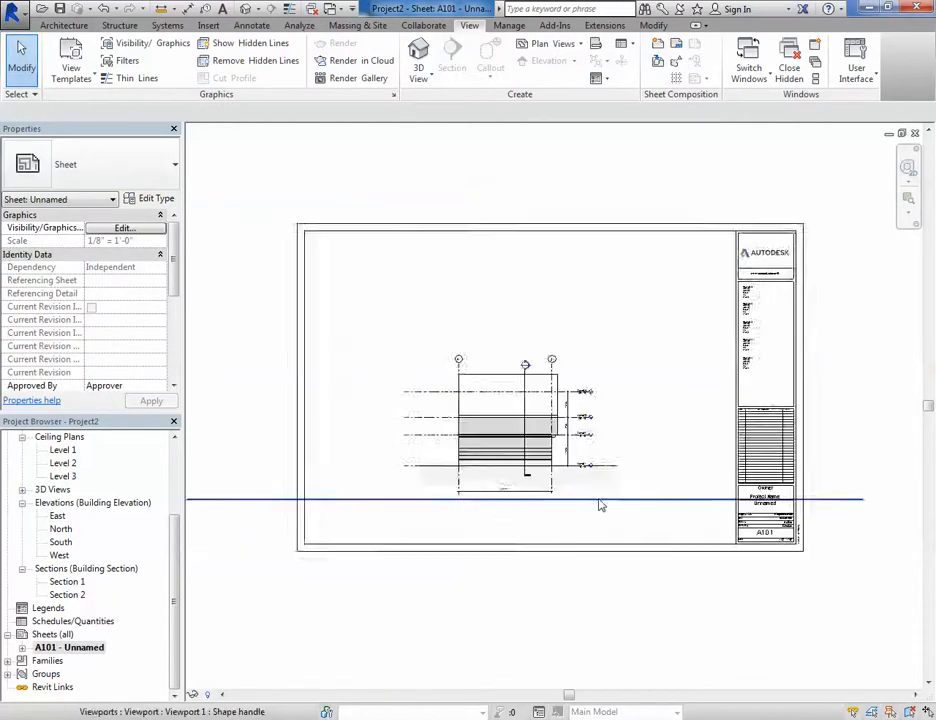
scroll(507, 530, down, 2)
scroll(426, 501, down, 1)
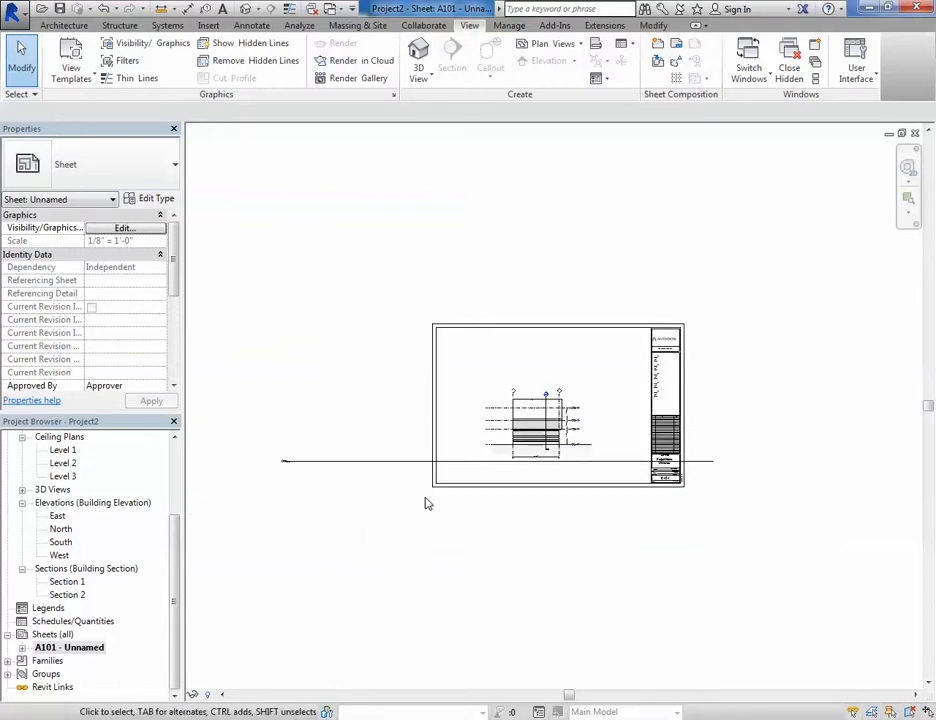
scroll(528, 400, up, 2)
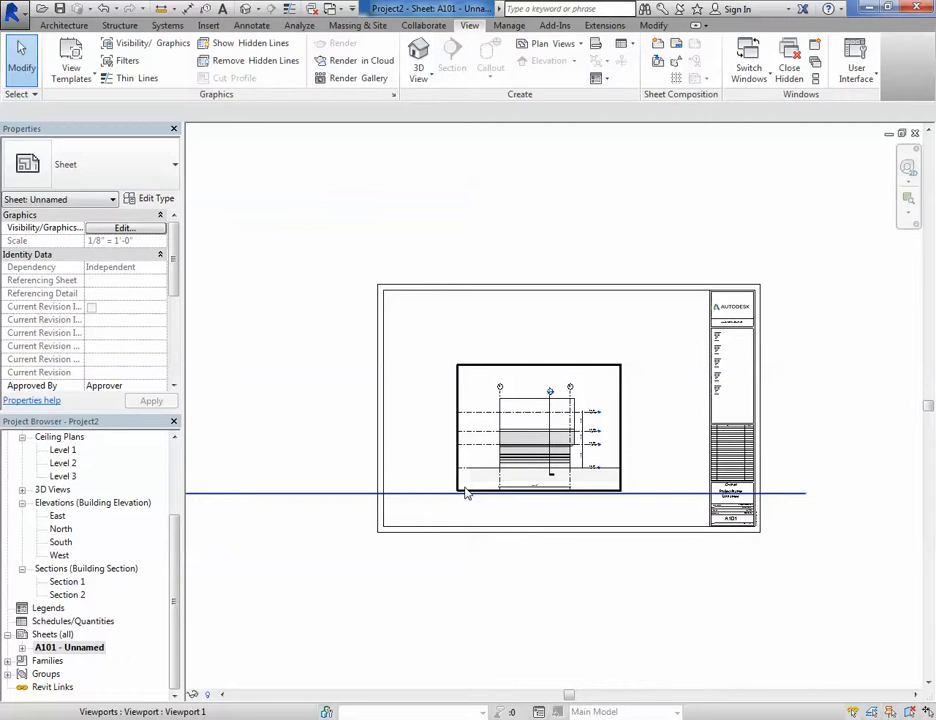
scroll(465, 490, down, 1)
scroll(468, 558, up, 2)
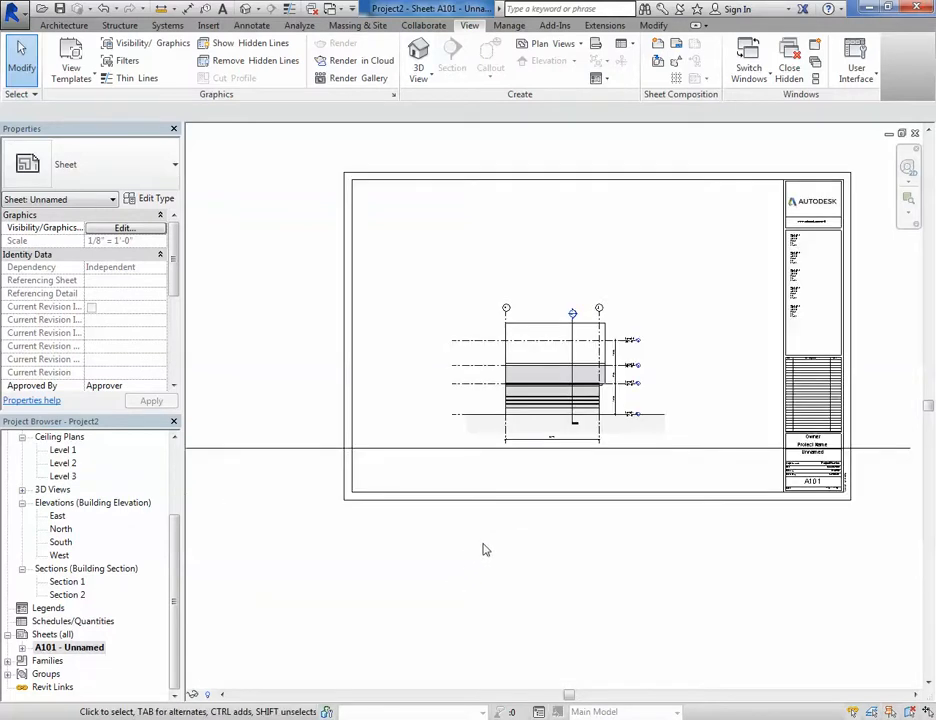
scroll(562, 554, down, 1)
middle_drag(566, 557, 614, 548)
scroll(219, 468, up, 4)
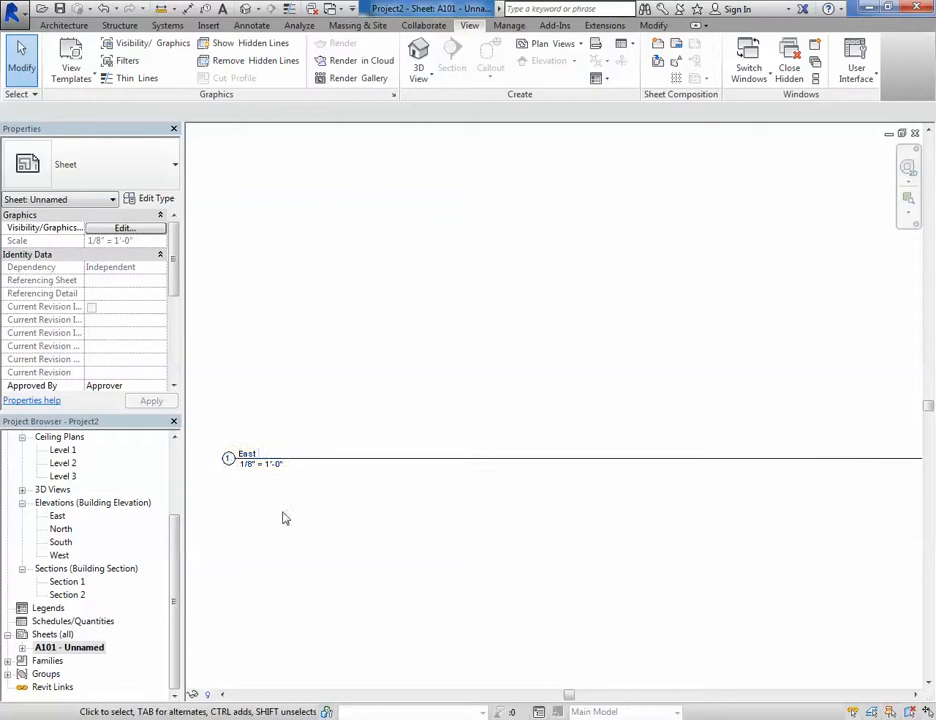
scroll(673, 591, down, 5)
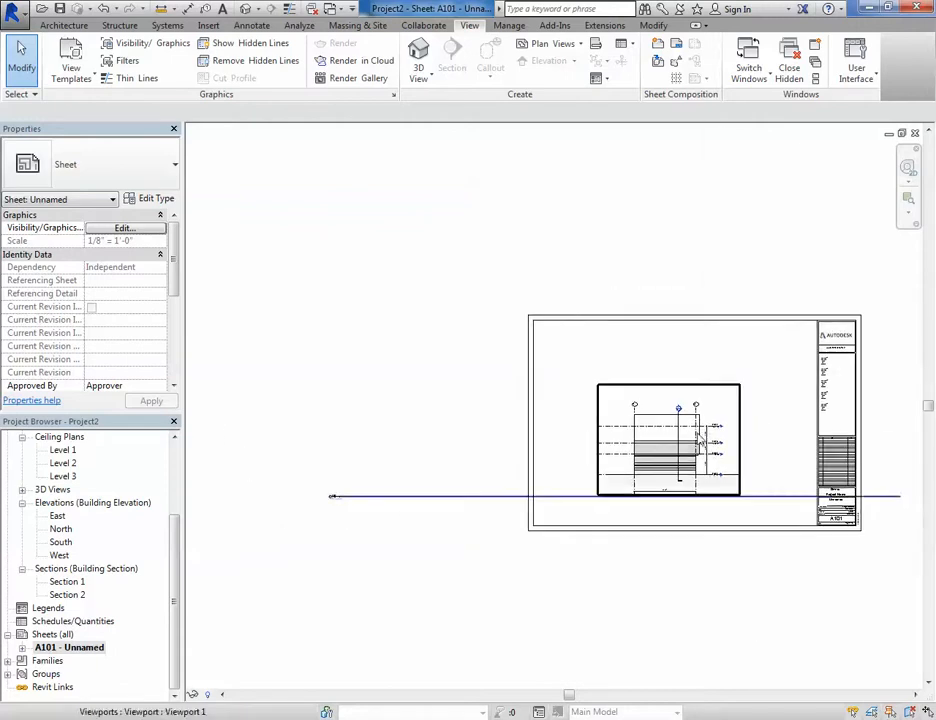
- Move the East elevation viewport upward on the sheet
click(667, 465)
drag(667, 465, 687, 424)
click(649, 548)
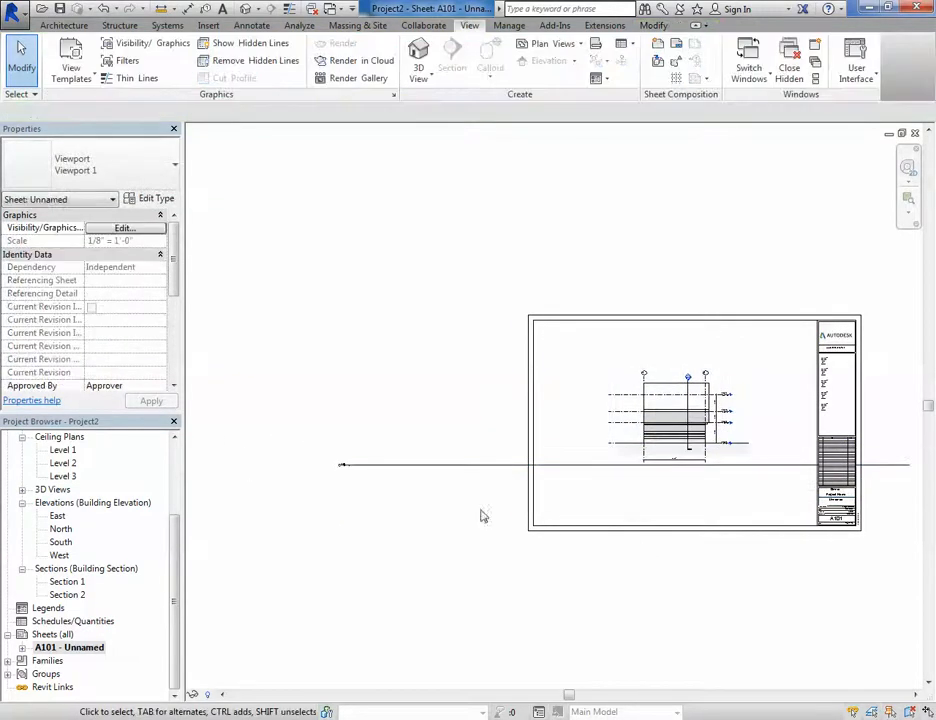
scroll(400, 472, up, 4)
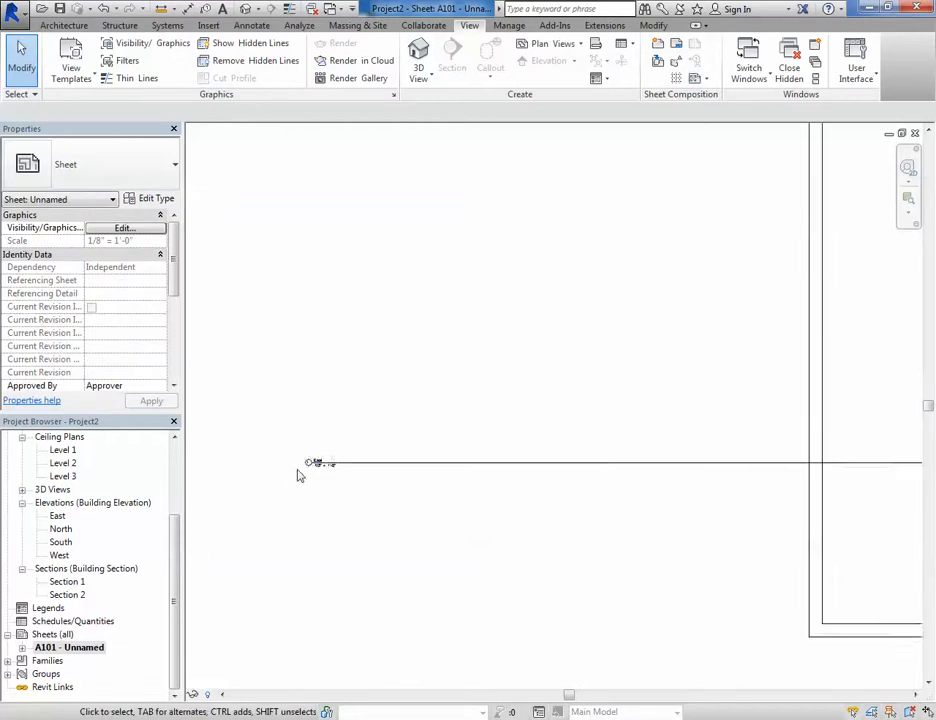
- Shorten the title line of the East elevation viewport on sheet A101
scroll(300, 474, down, 2)
scroll(433, 498, down, 2)
middle_drag(441, 495, 384, 497)
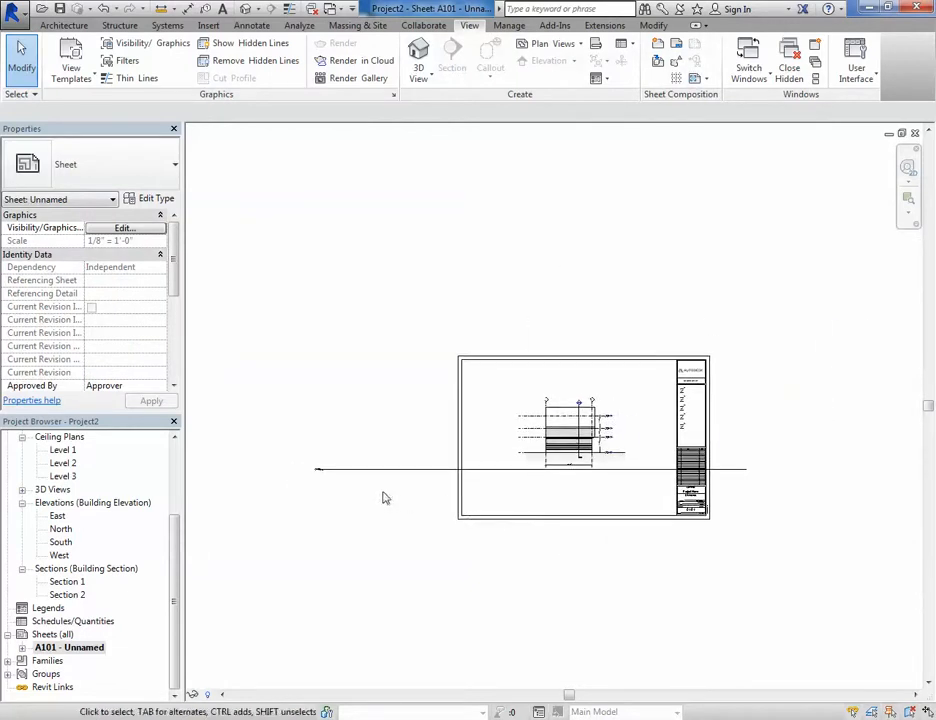
scroll(381, 497, up, 1)
middle_drag(438, 532, 392, 560)
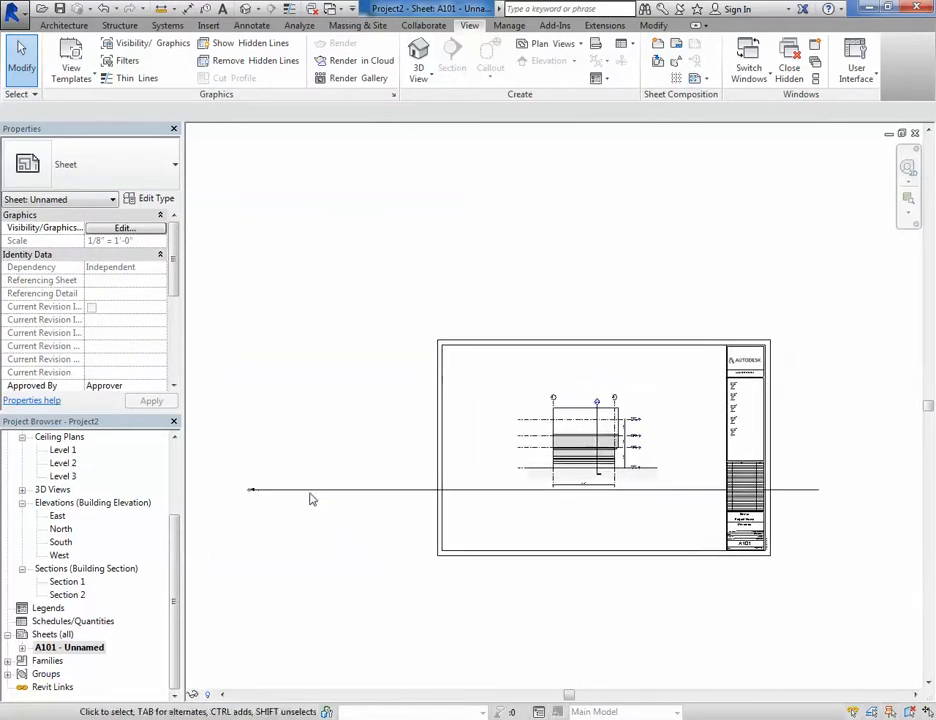
drag(305, 496, 579, 493)
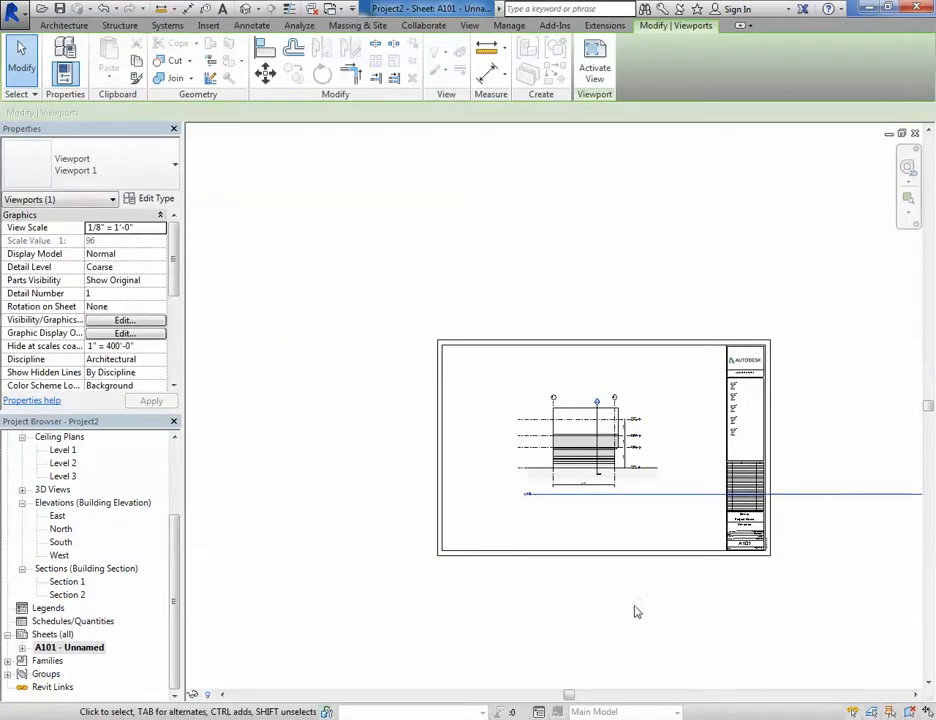
middle_drag(635, 610, 512, 608)
scroll(600, 619, down, 1)
middle_drag(600, 619, 539, 612)
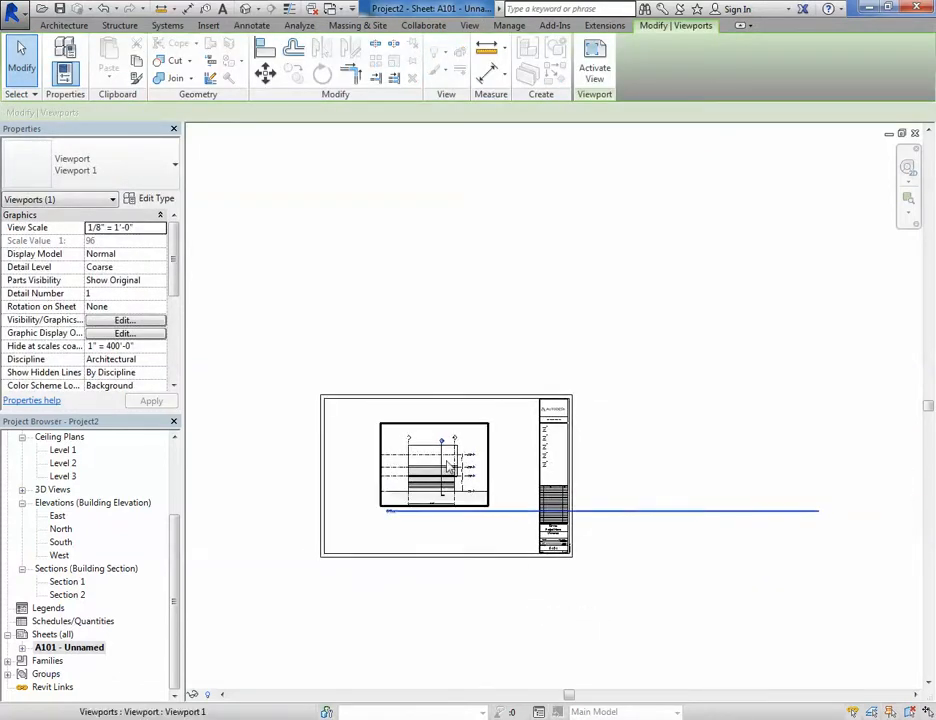
click(449, 467)
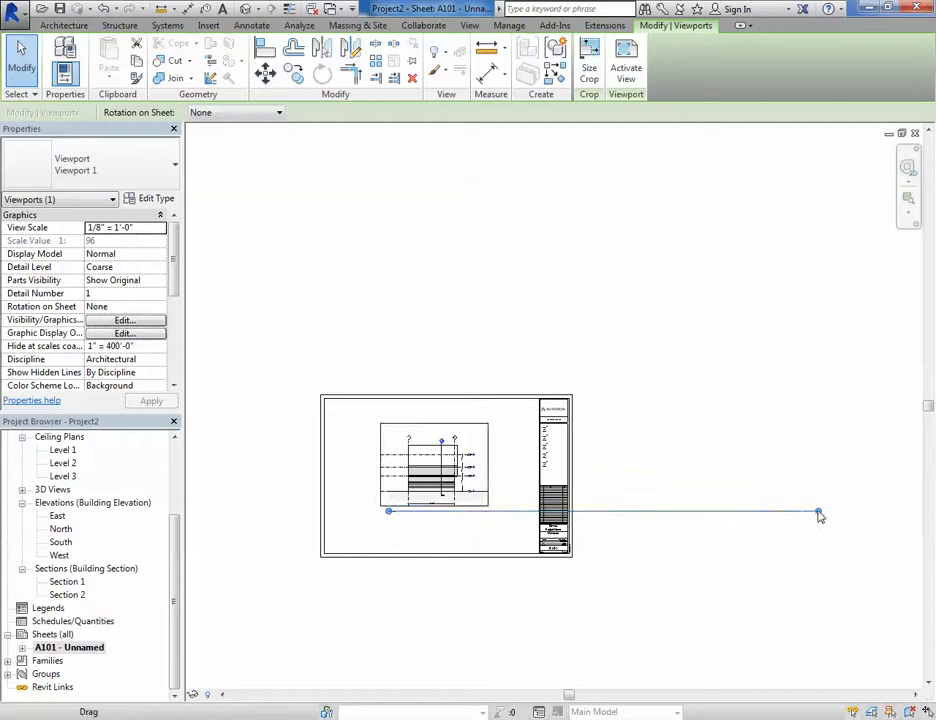
drag(508, 516, 404, 520)
click(400, 565)
- Zoom in to examine the viewport title beneath the elevation on the sheet
scroll(434, 525, up, 5)
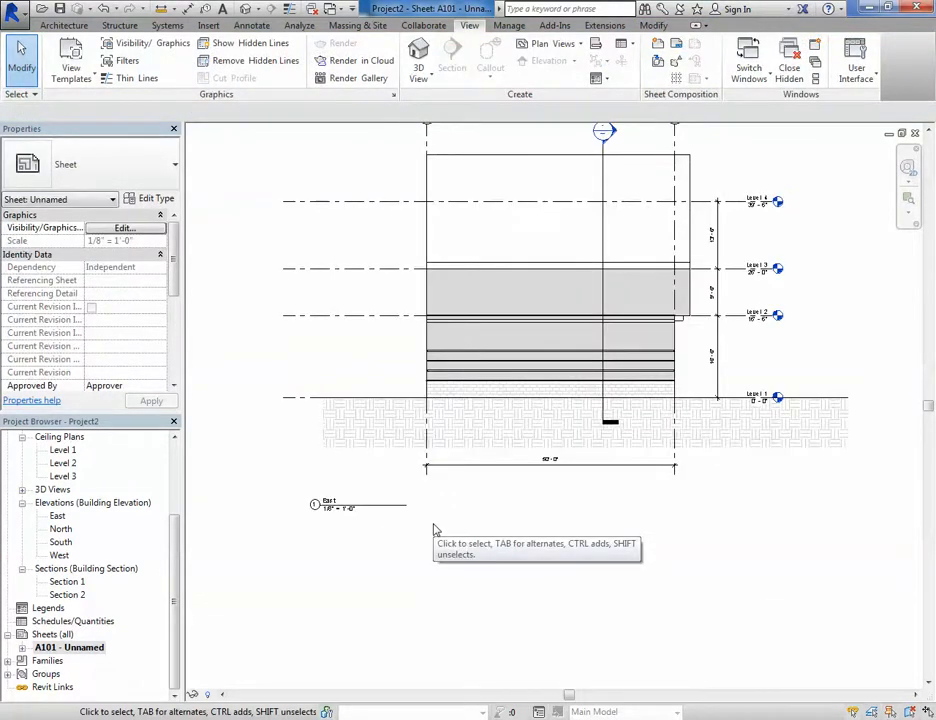
scroll(339, 500, up, 3)
scroll(322, 503, down, 3)
scroll(336, 560, up, 3)
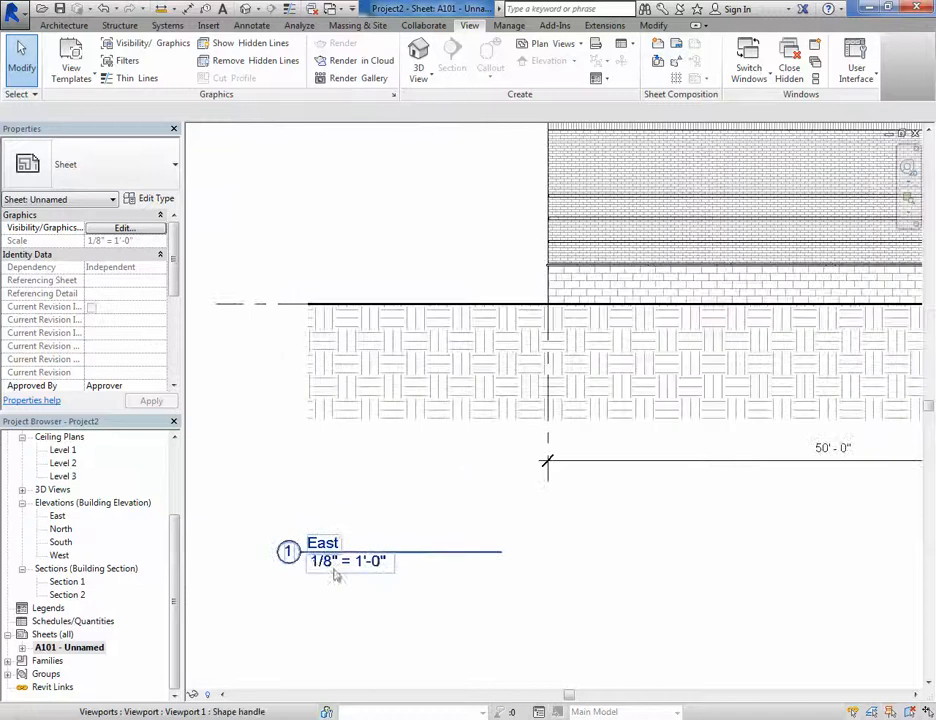
scroll(324, 548, down, 2)
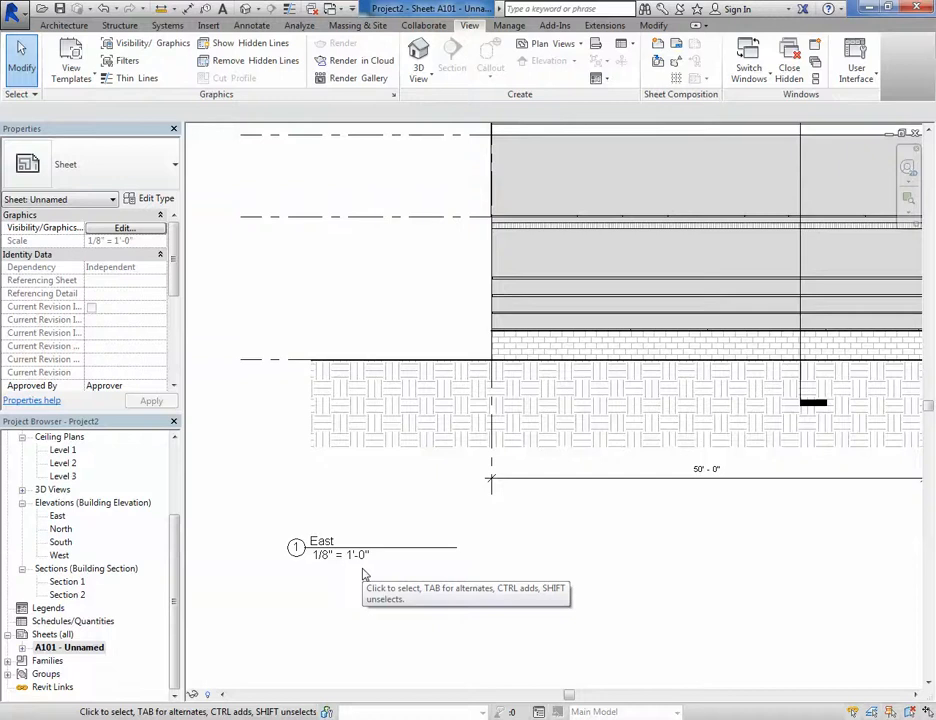
scroll(366, 574, down, 1)
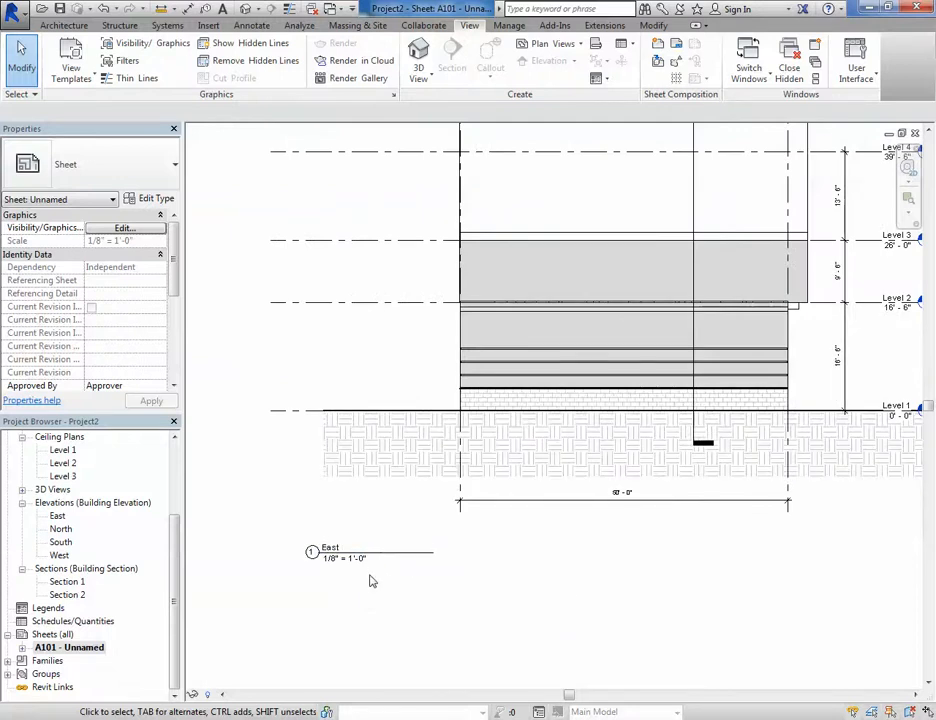
scroll(324, 564, up, 3)
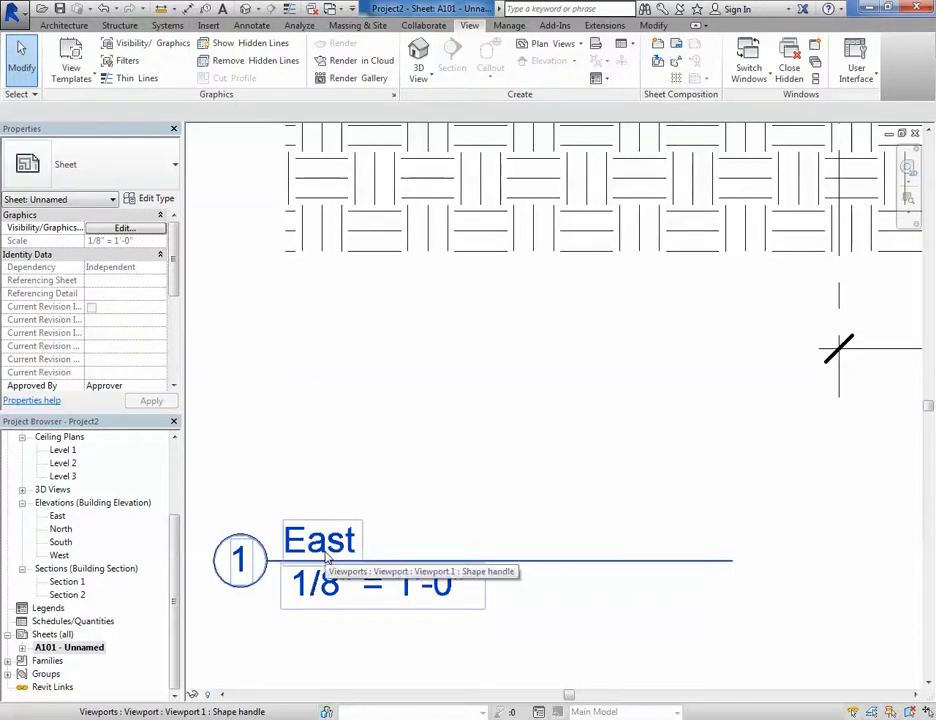
scroll(326, 558, down, 2)
- Rename the East elevation view to Hello
click(58, 517)
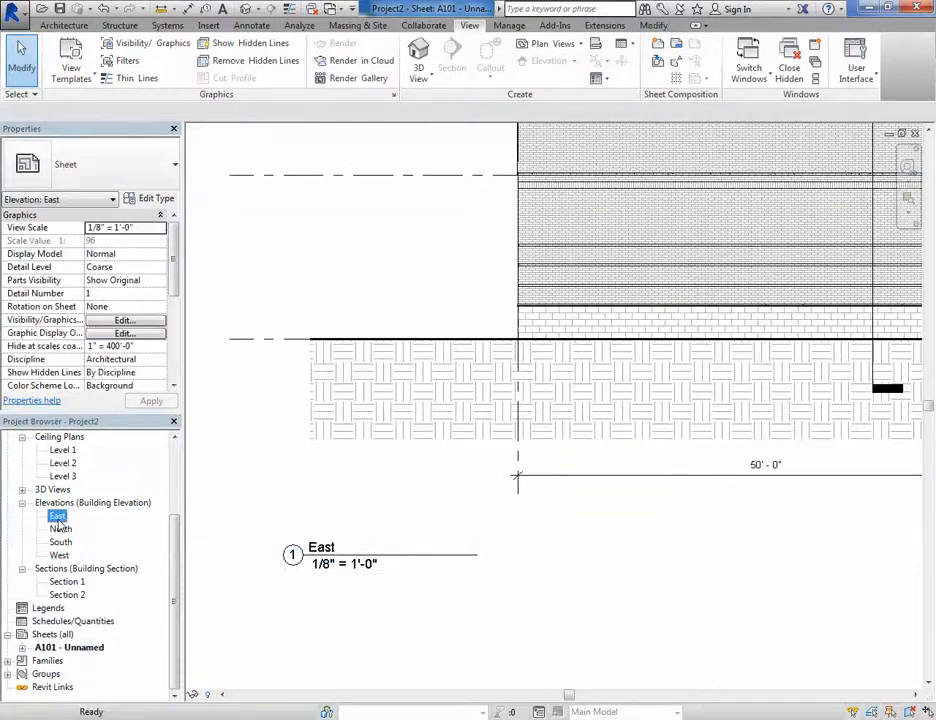
right_click(58, 517)
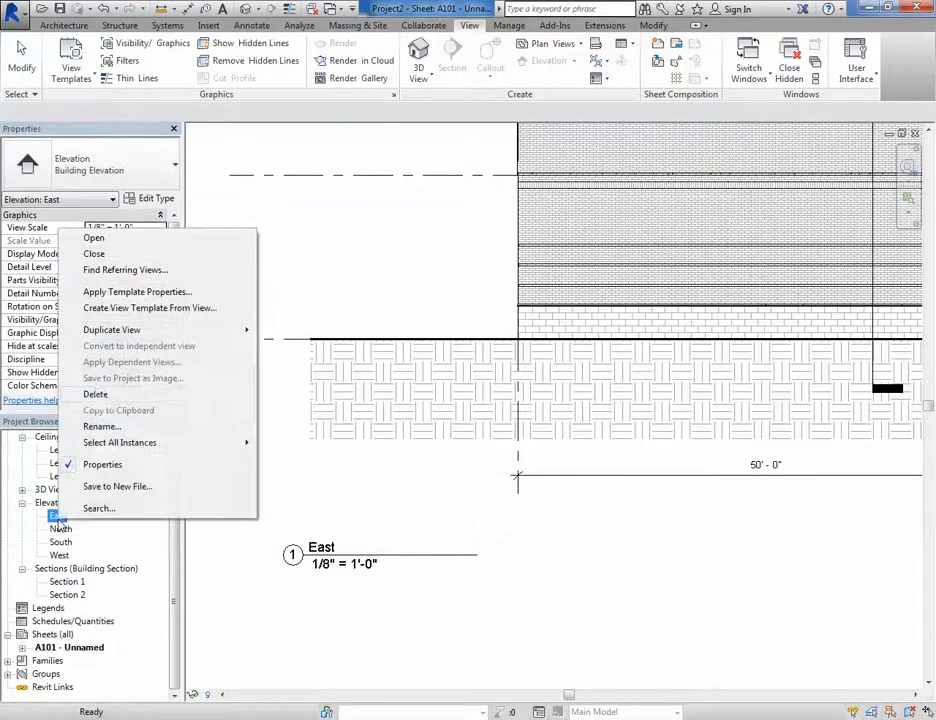
click(99, 426)
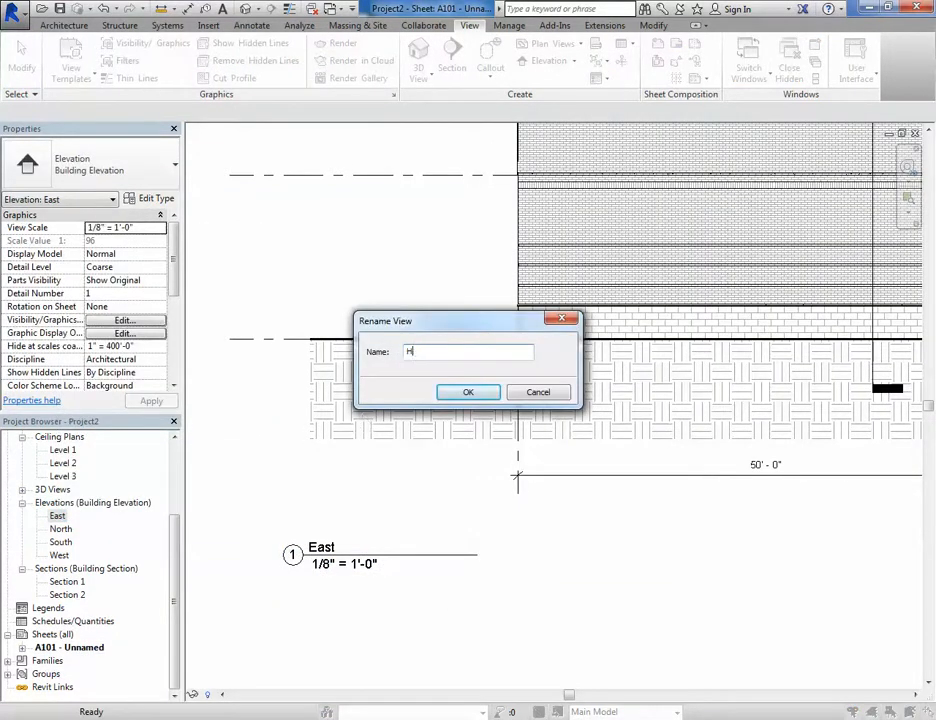
click(468, 392)
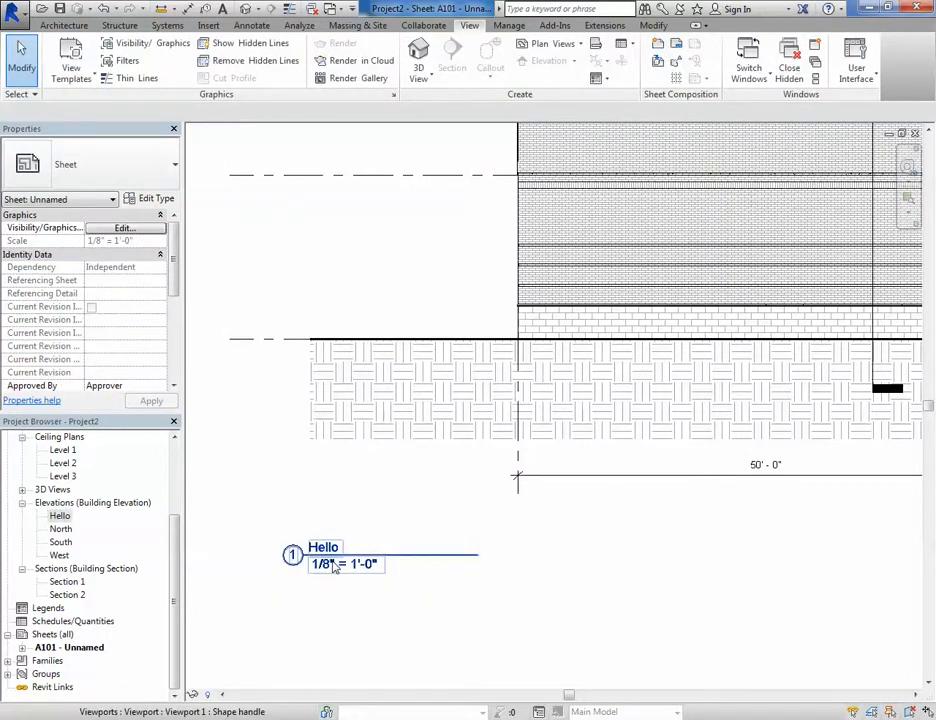
- Shorten the Hello viewport's title line further so it fits the view name
scroll(335, 566, down, 3)
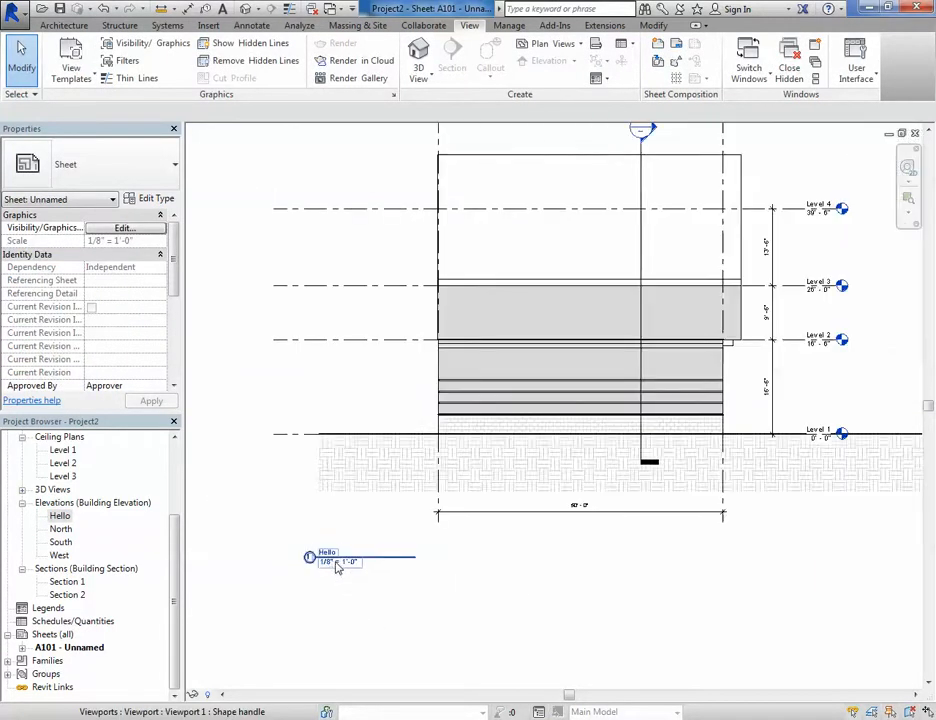
scroll(330, 558, up, 4)
scroll(328, 555, down, 2)
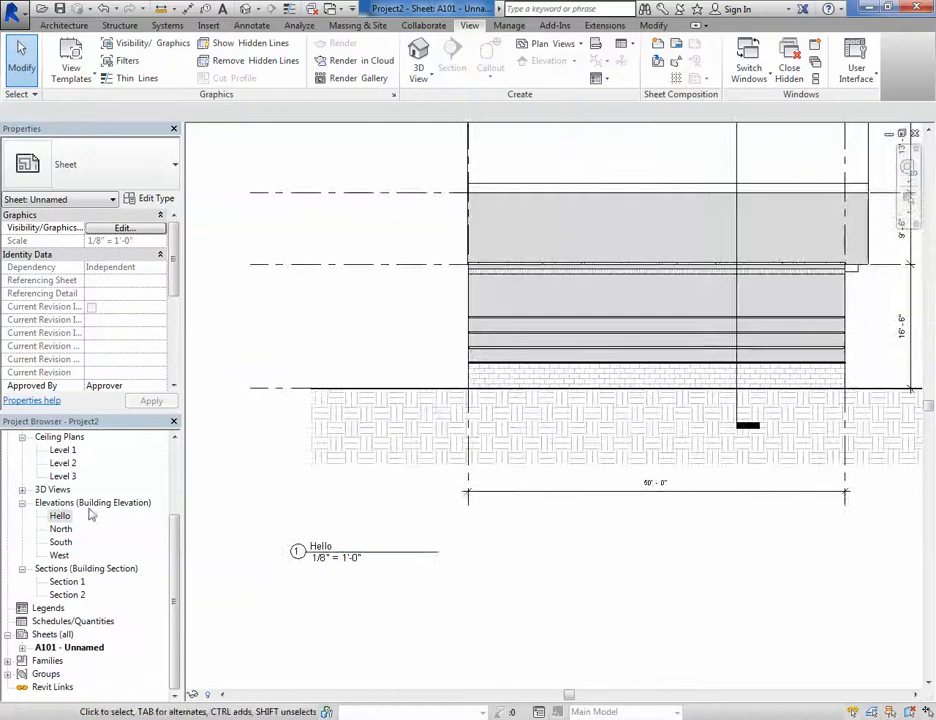
click(293, 550)
scroll(310, 545, up, 3)
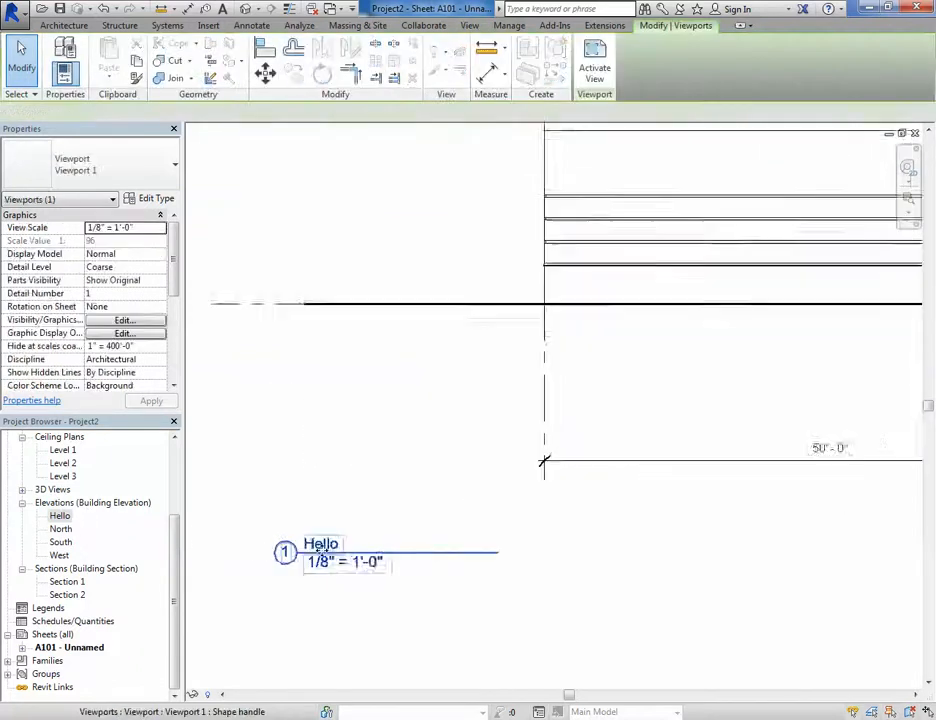
scroll(343, 546, down, 4)
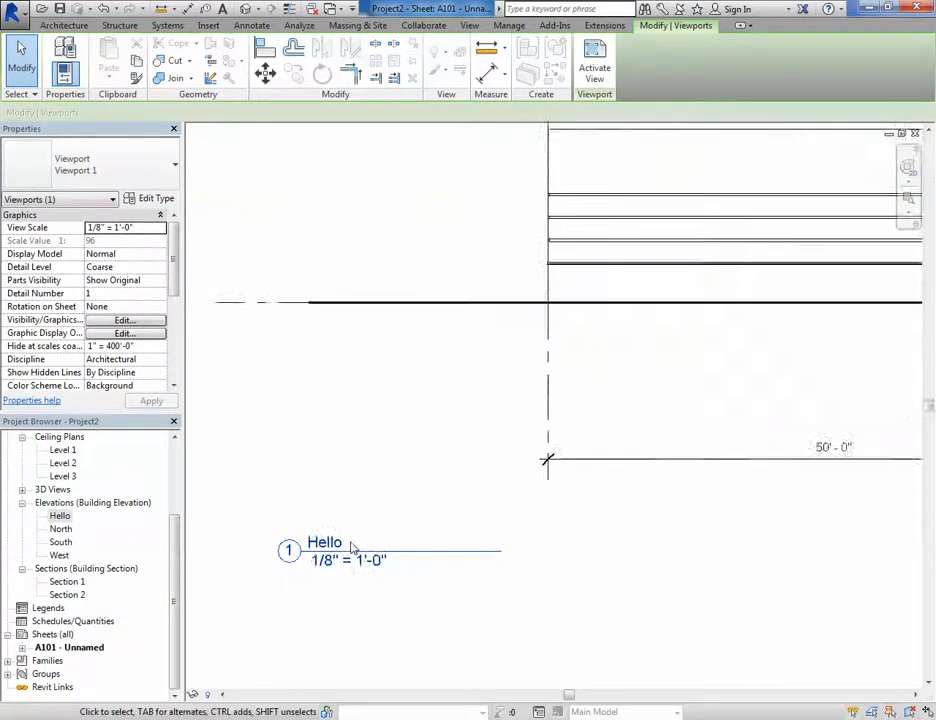
click(368, 577)
middle_drag(720, 569, 461, 567)
scroll(461, 567, down, 5)
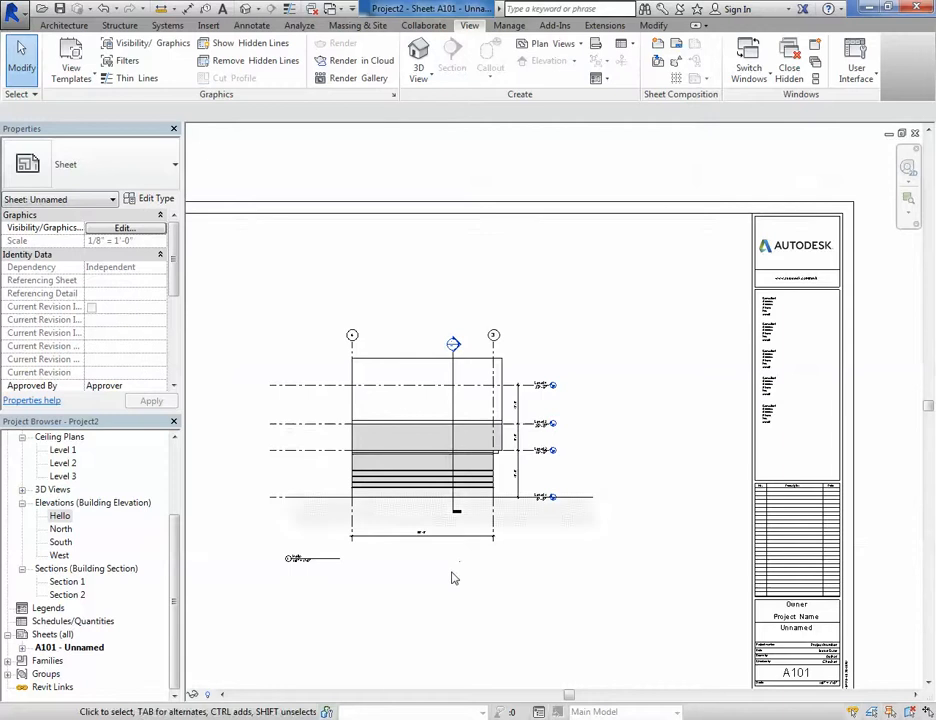
scroll(455, 572, down, 3)
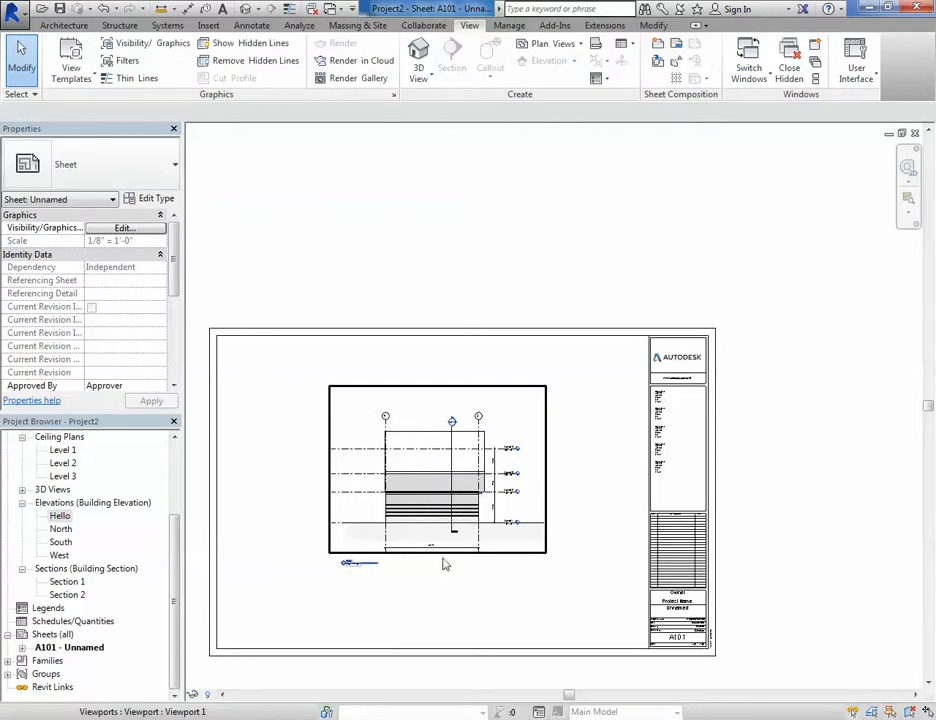
scroll(445, 493, up, 2)
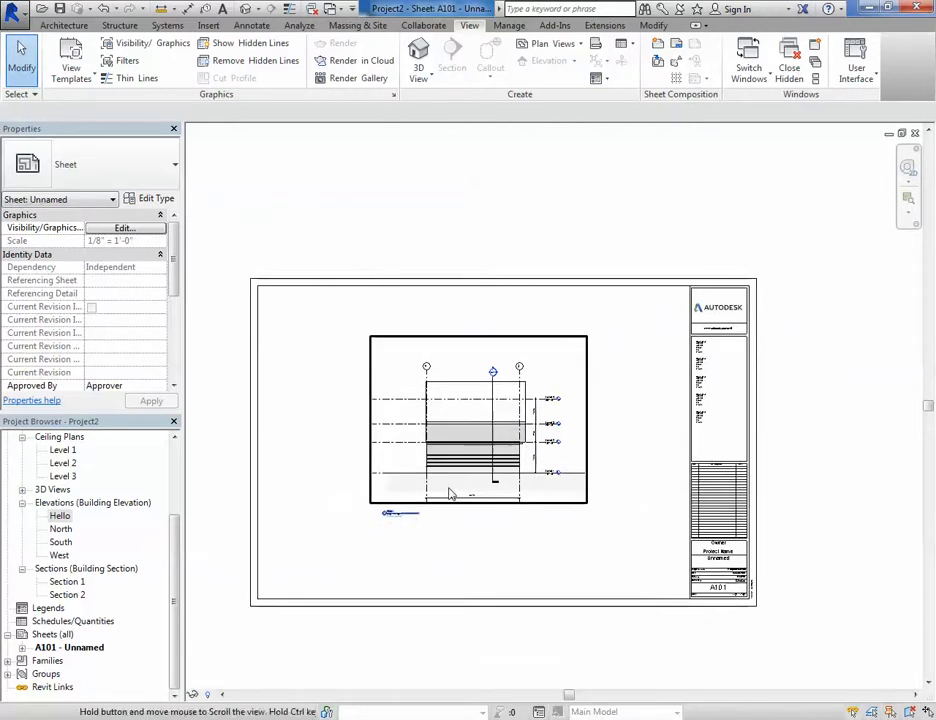
scroll(449, 494, up, 2)
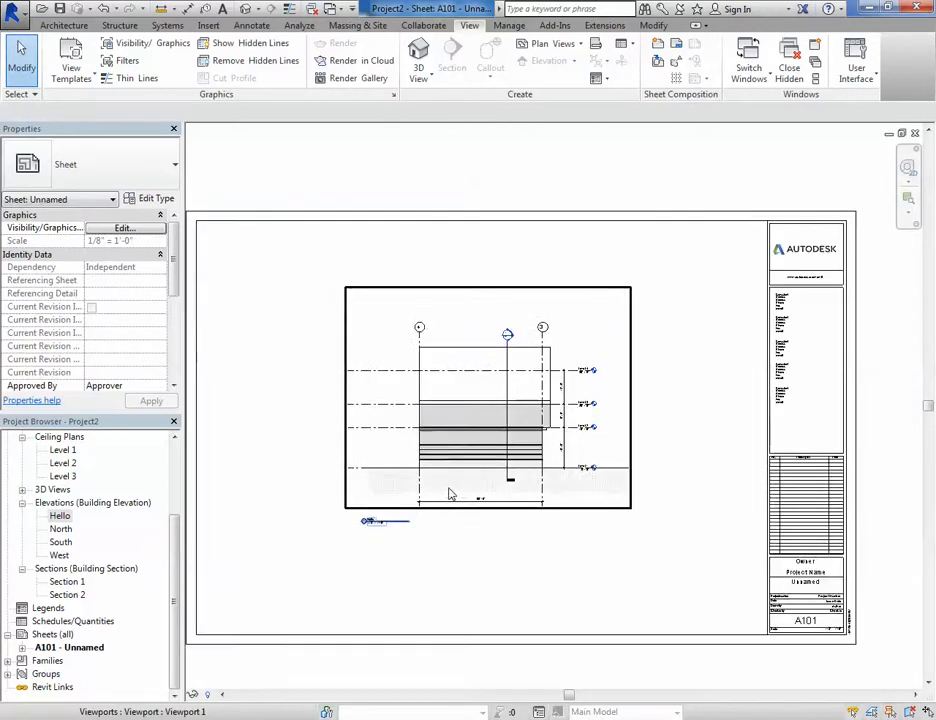
double_click(380, 332)
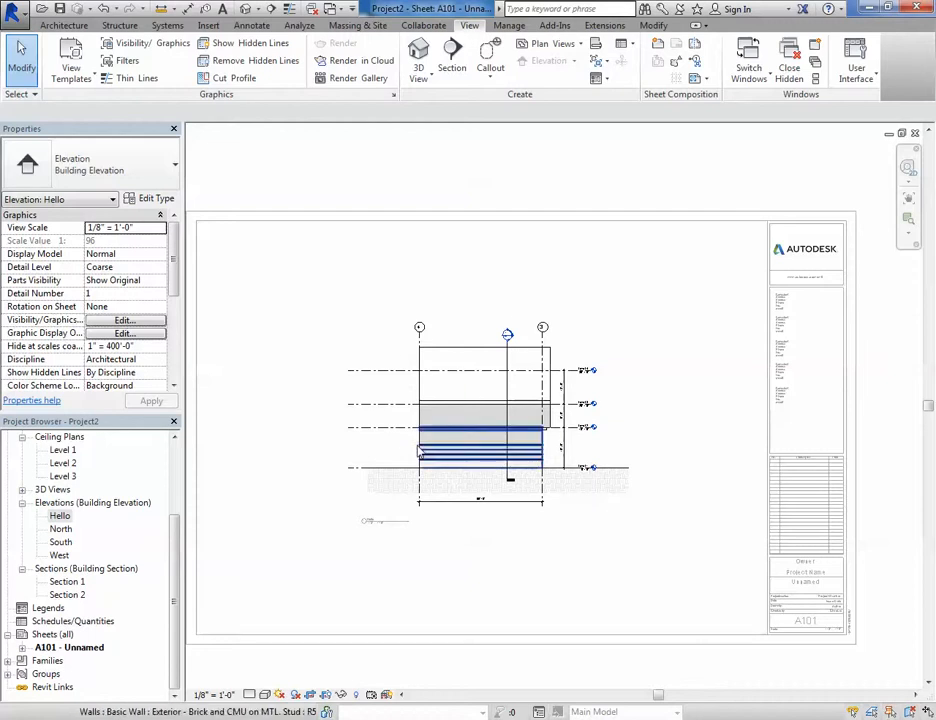
right_click(377, 347)
click(416, 352)
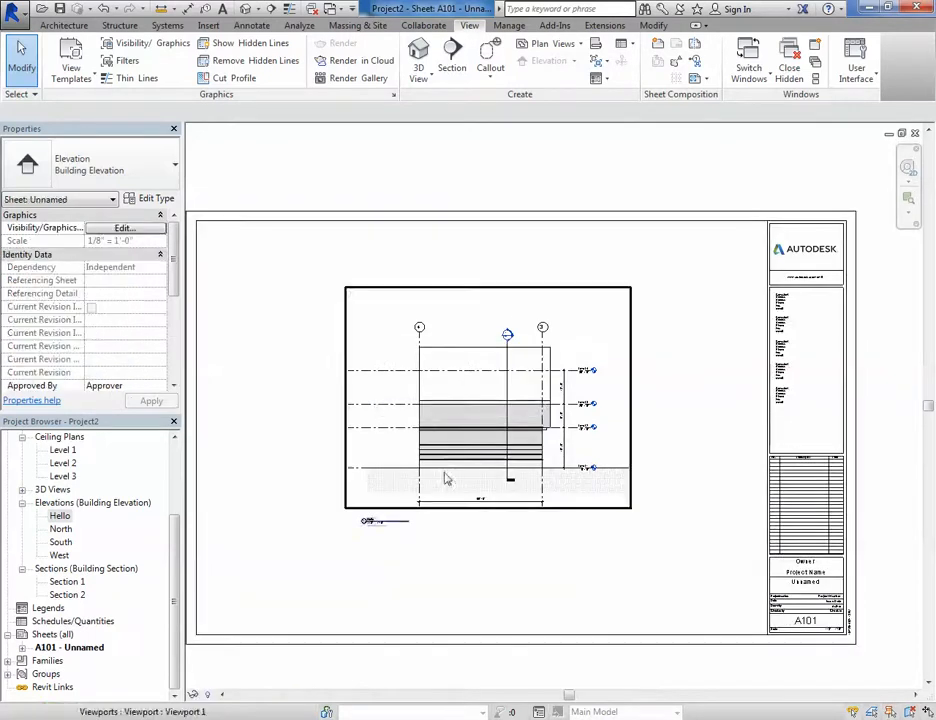
- Move the Hello elevation viewport left and slightly up on the sheet
drag(478, 372, 360, 398)
click(484, 527)
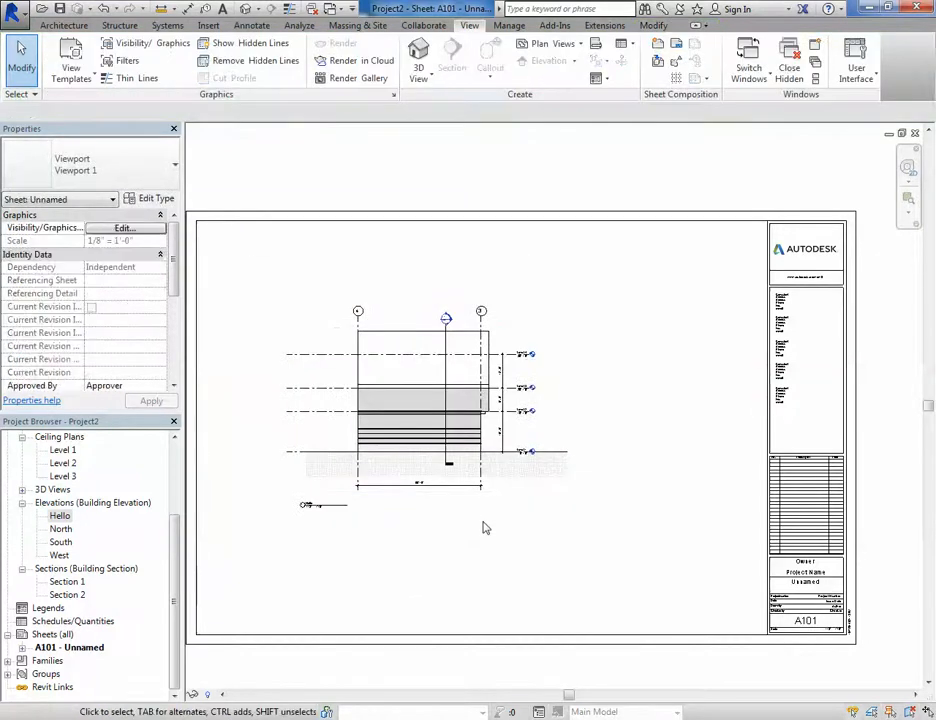
scroll(466, 541, down, 1)
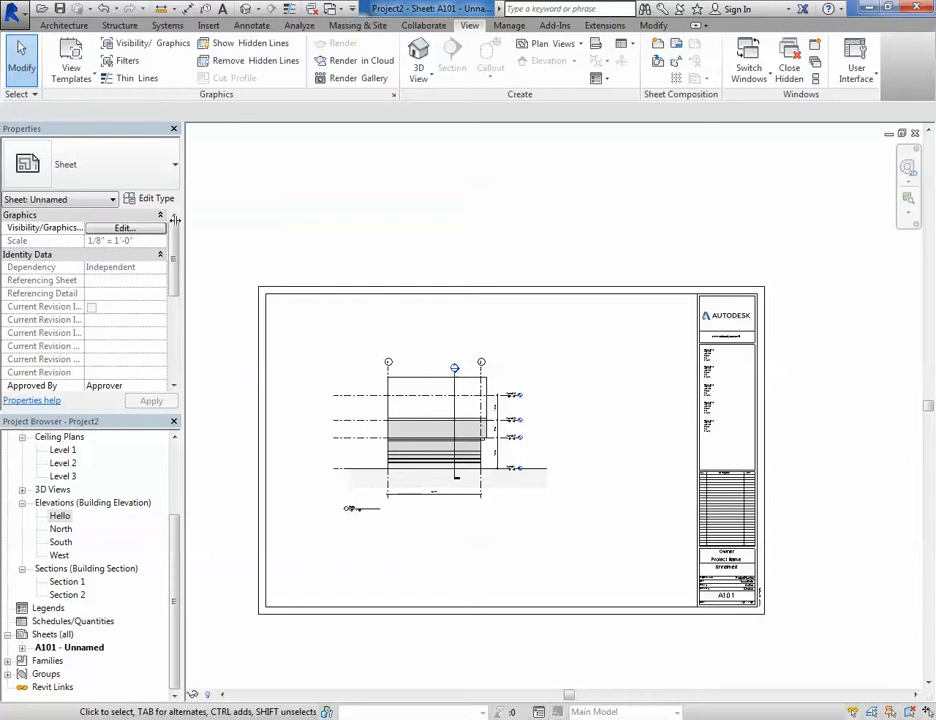
- Open the Print dialog with the Adobe PDF printer
click(12, 12)
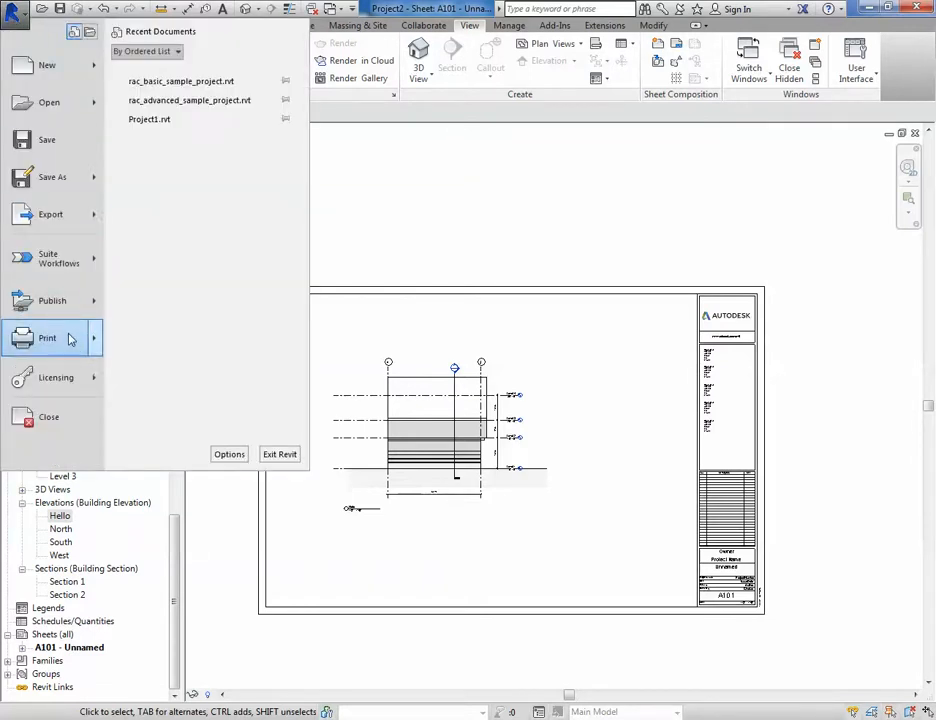
mouse_move(90, 338)
click(190, 140)
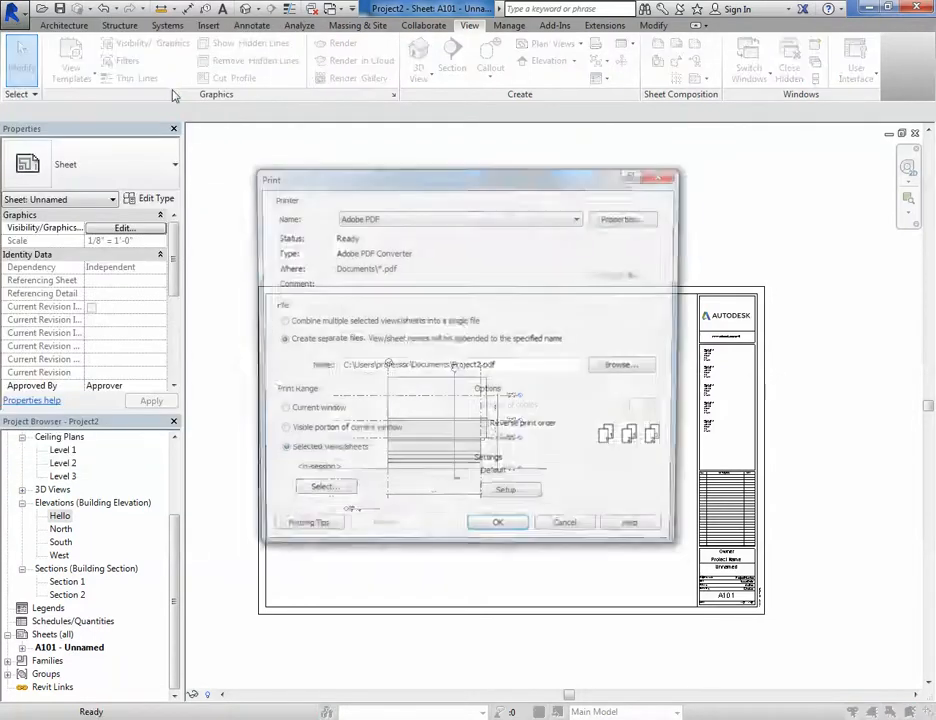
drag(365, 181, 362, 170)
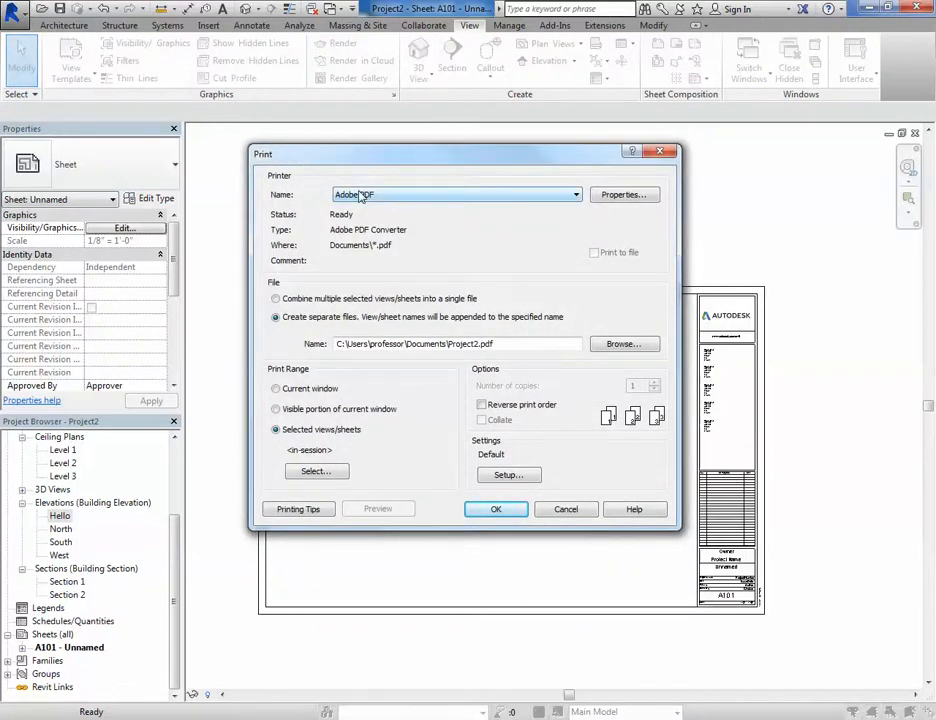
- Select only sheet A101 - Unnamed for printing, declining to save the settings
click(314, 472)
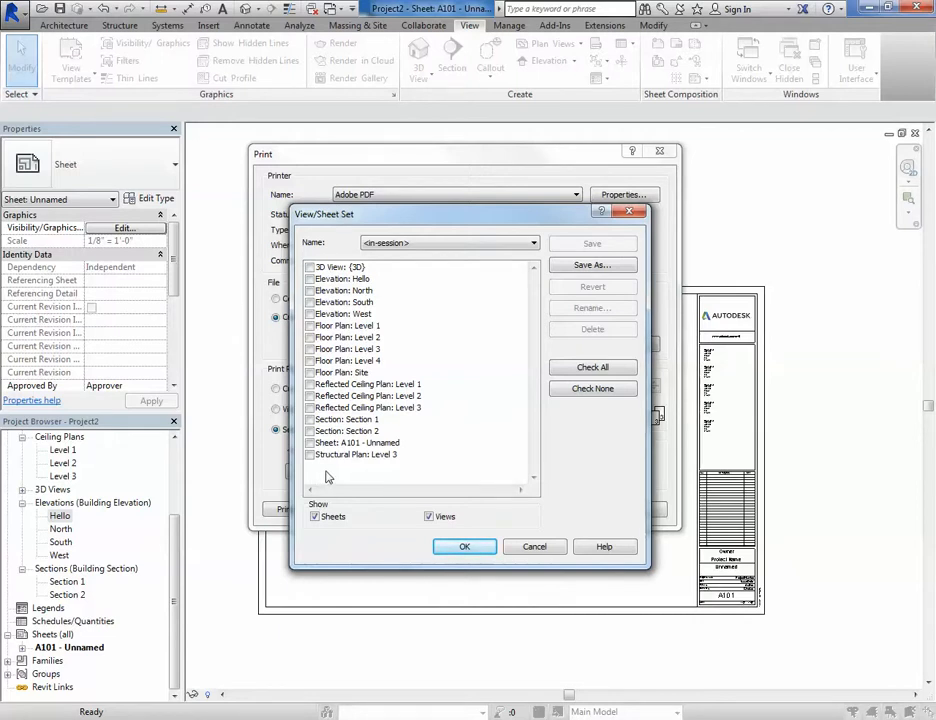
click(310, 443)
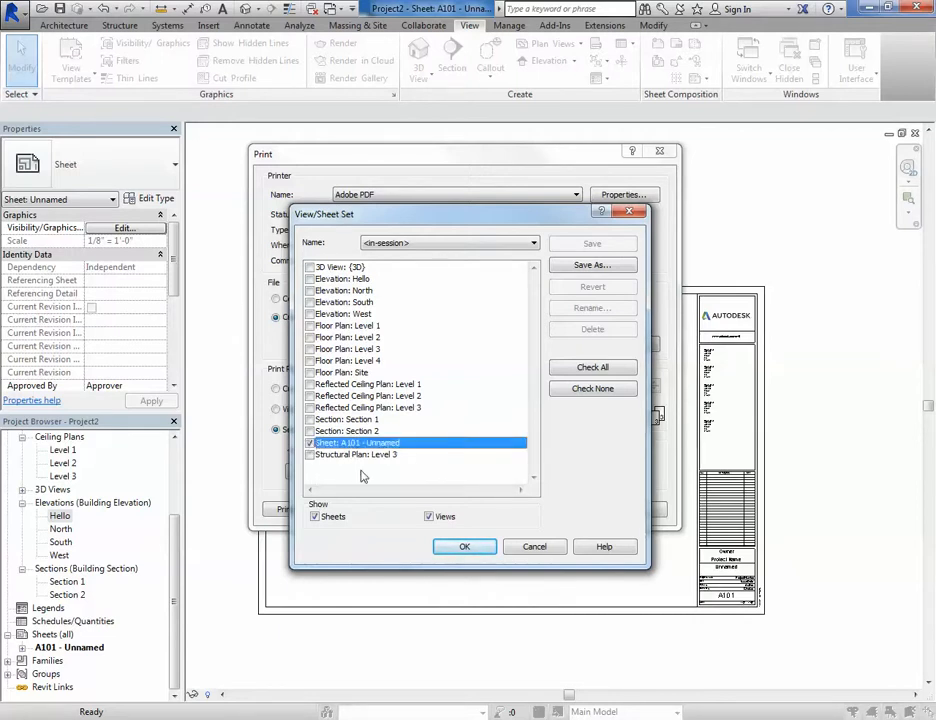
click(464, 546)
drag(488, 296, 487, 254)
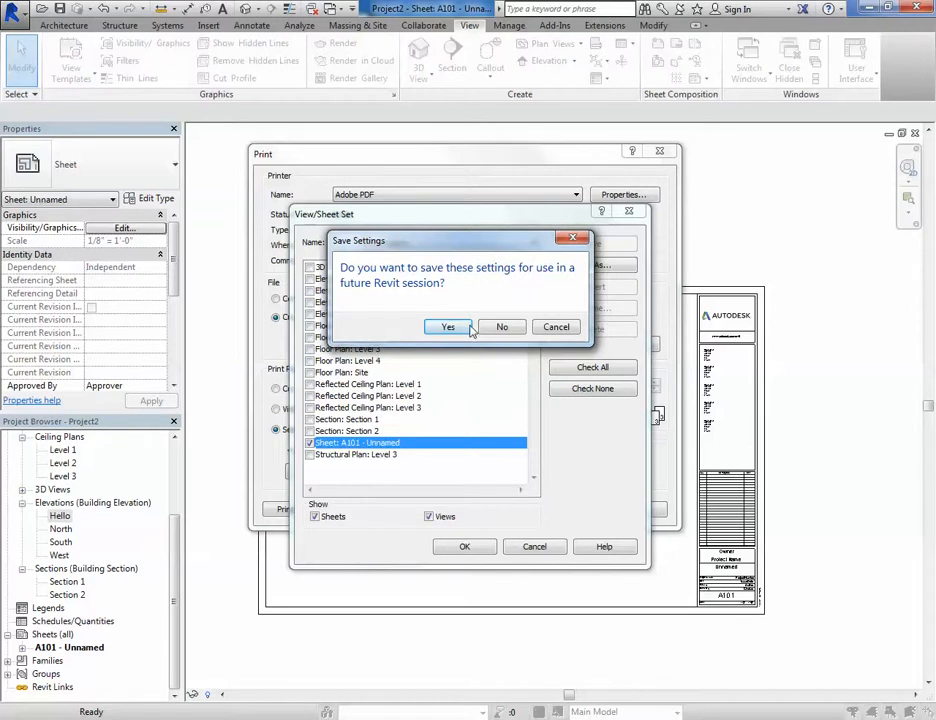
click(501, 327)
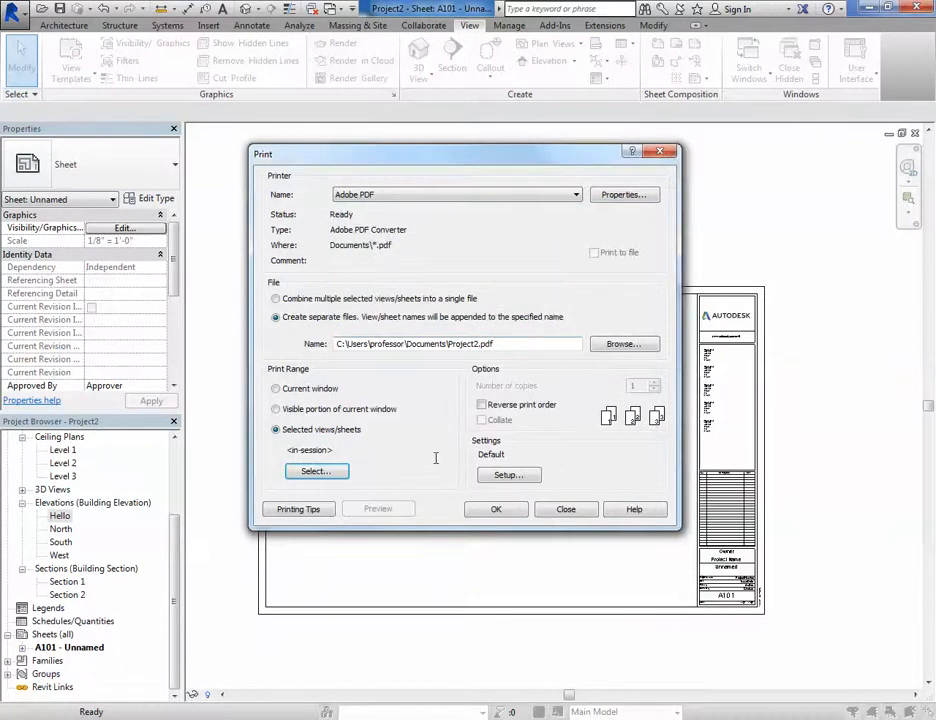
- Configure the print setup with ANSI D paper, placement offset from corner, and 100% zoom
click(509, 476)
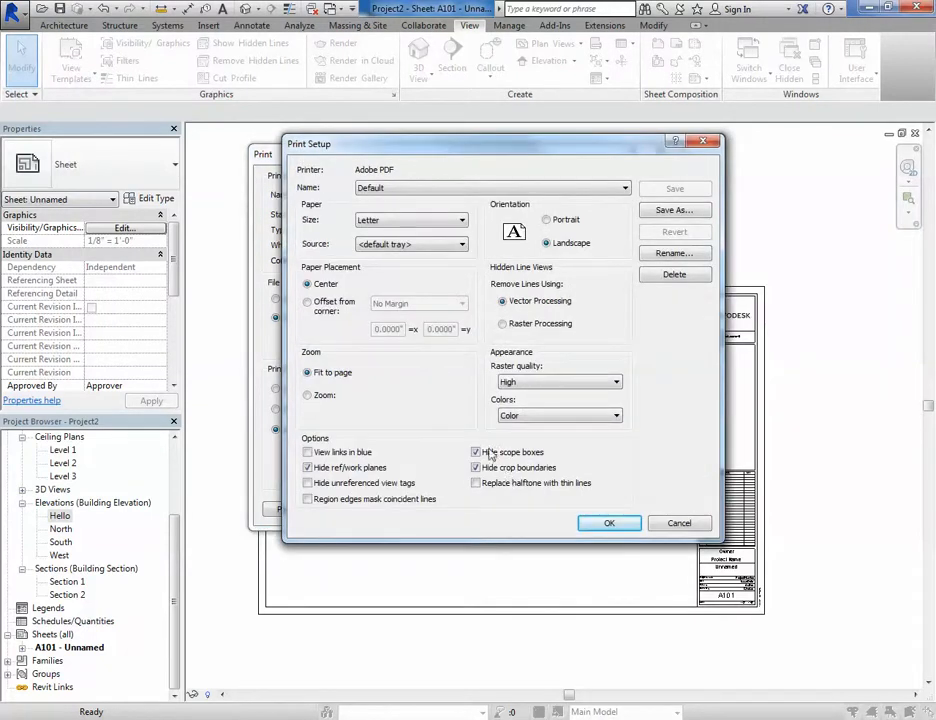
click(406, 221)
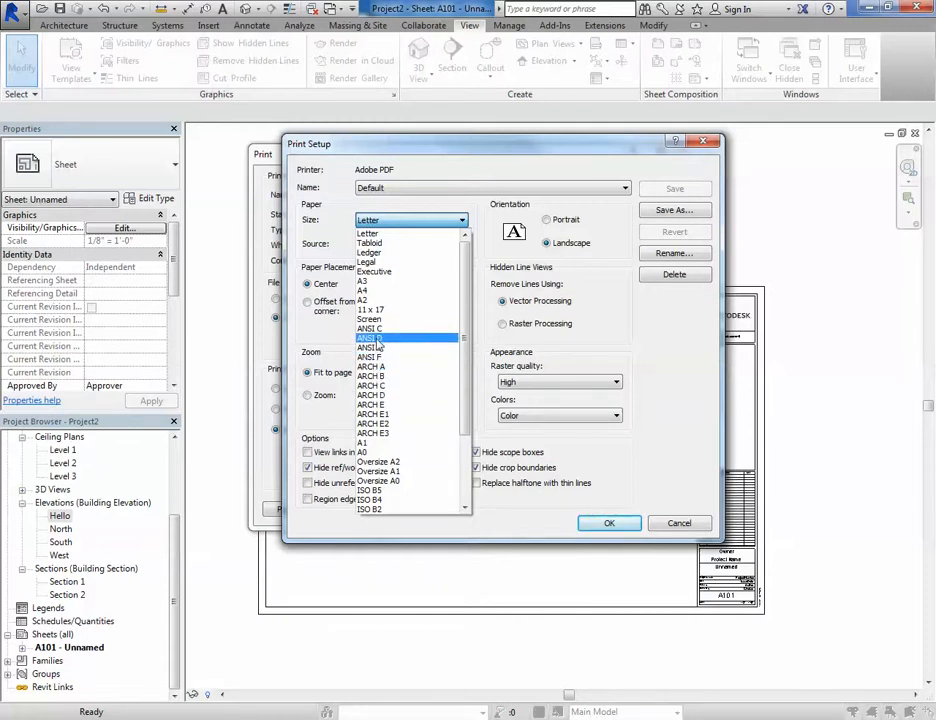
click(377, 340)
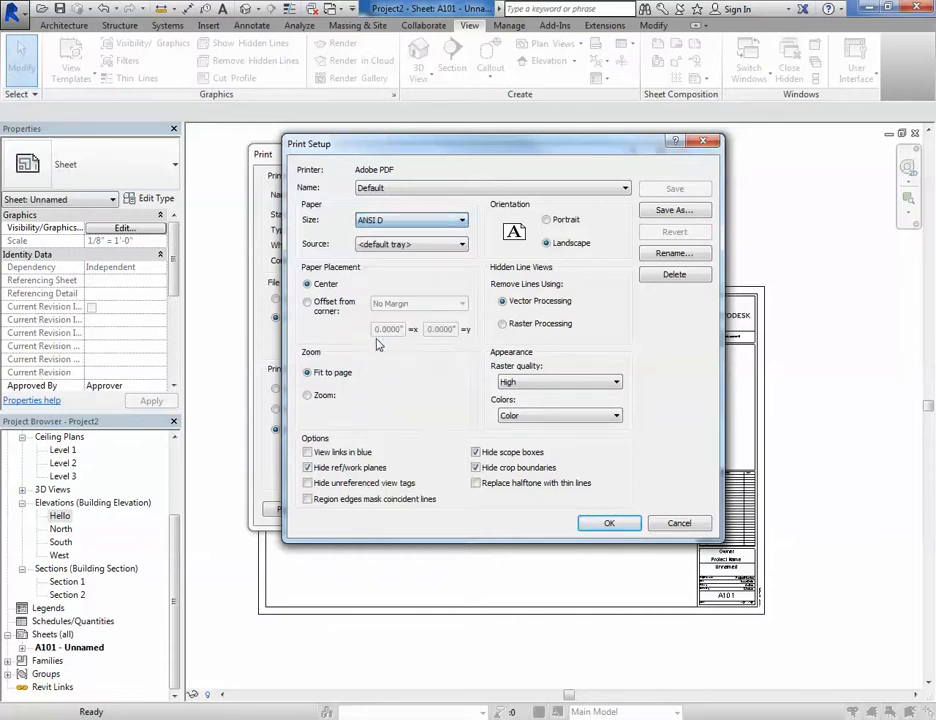
click(309, 307)
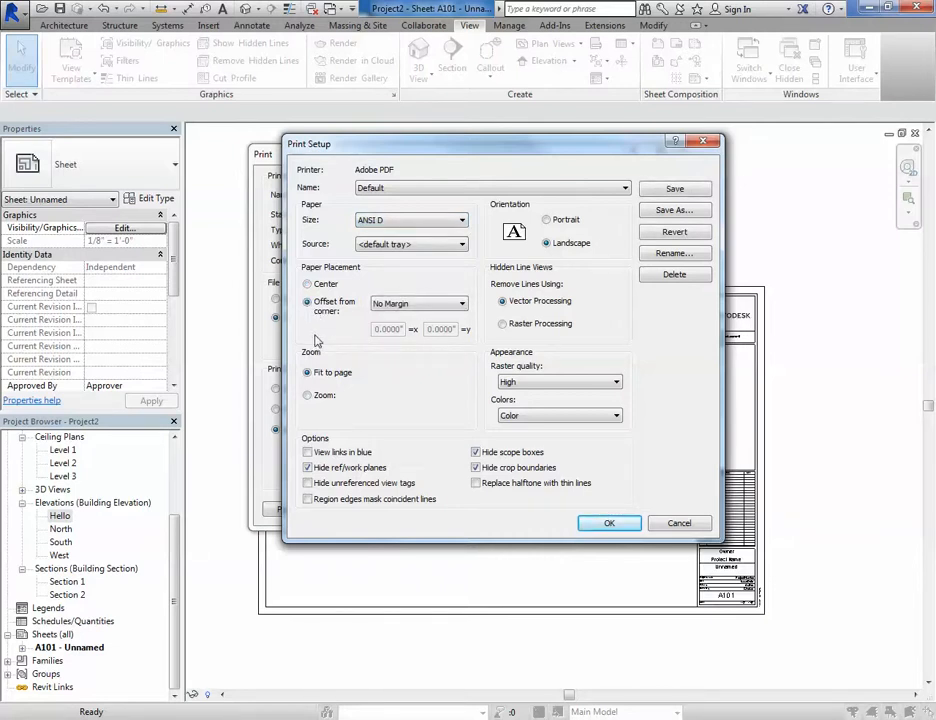
click(308, 396)
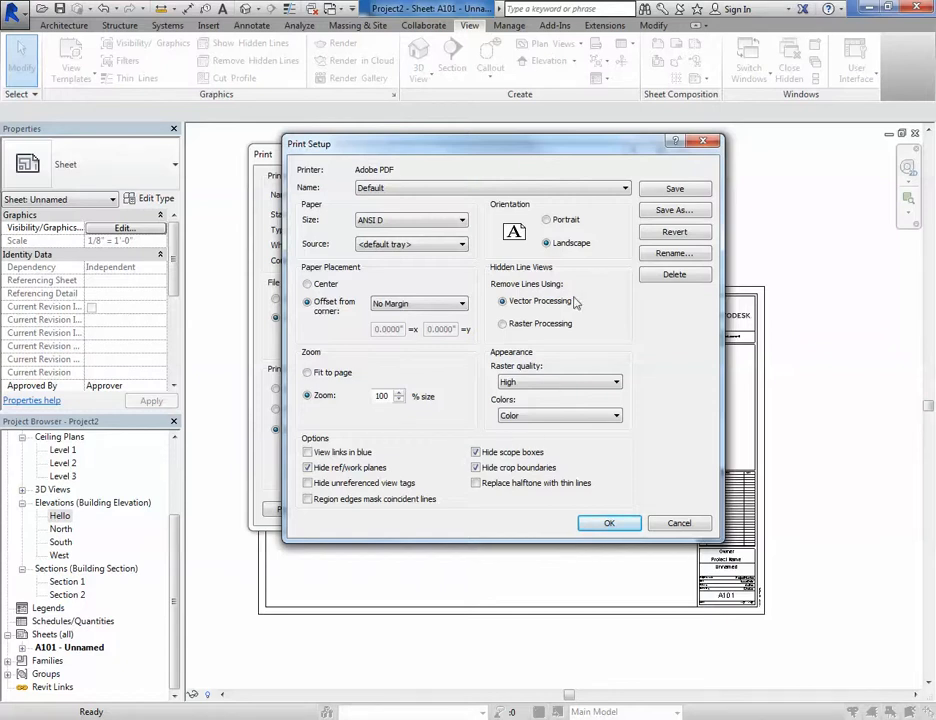
click(607, 525)
- Print sheet A101 to PDF as Project2 - Sheet - A101 - Unnamed, then close the PDF viewer
click(496, 510)
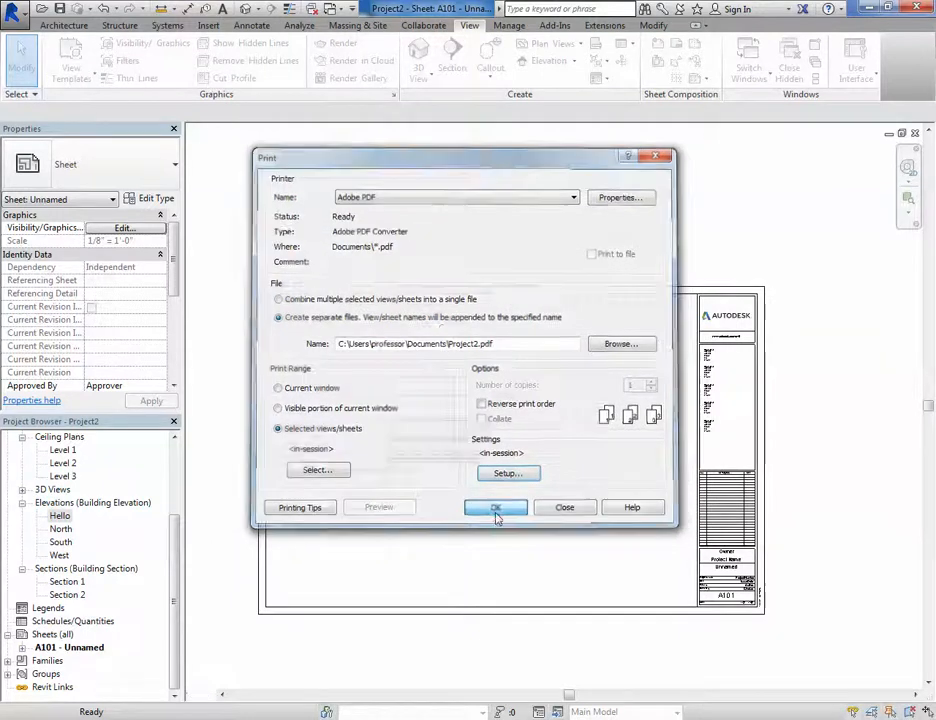
click(60, 103)
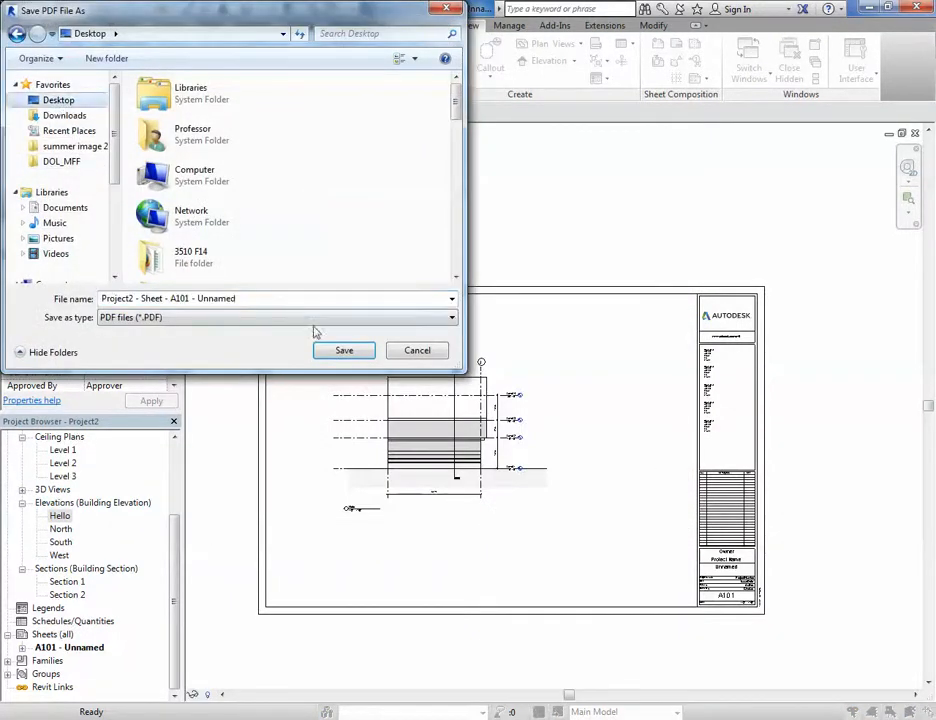
click(344, 350)
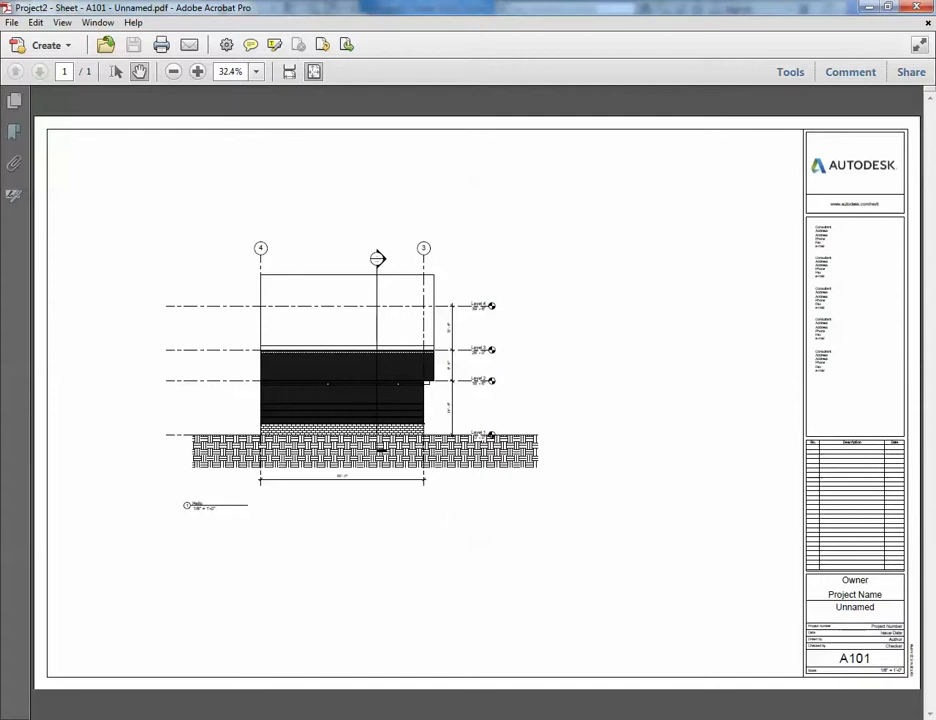
click(915, 8)
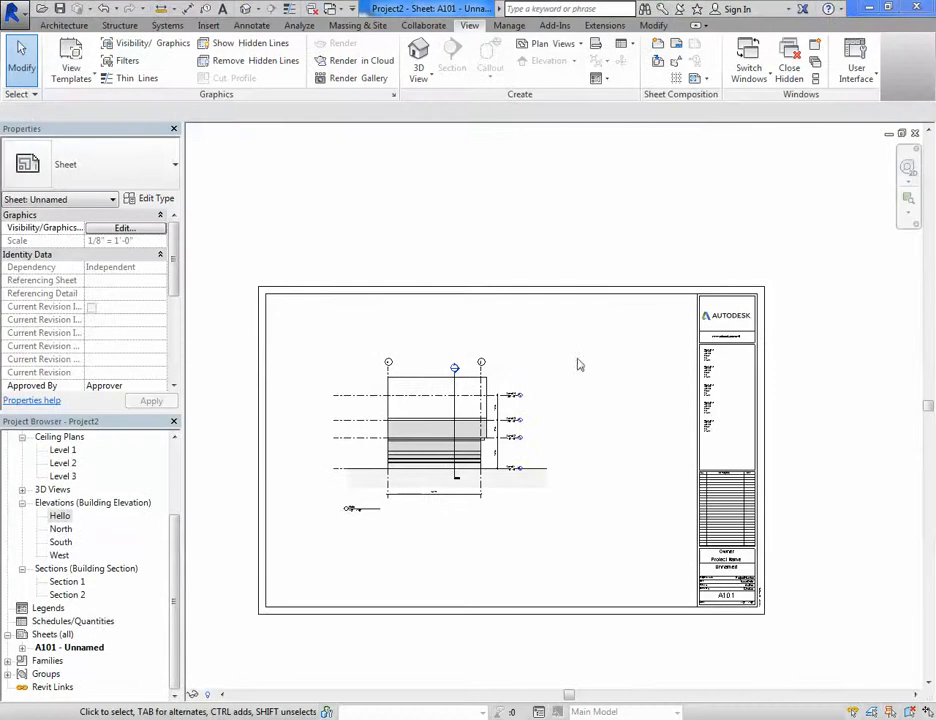
- Open the Level 1 floor plan
drag(173, 541, 173, 446)
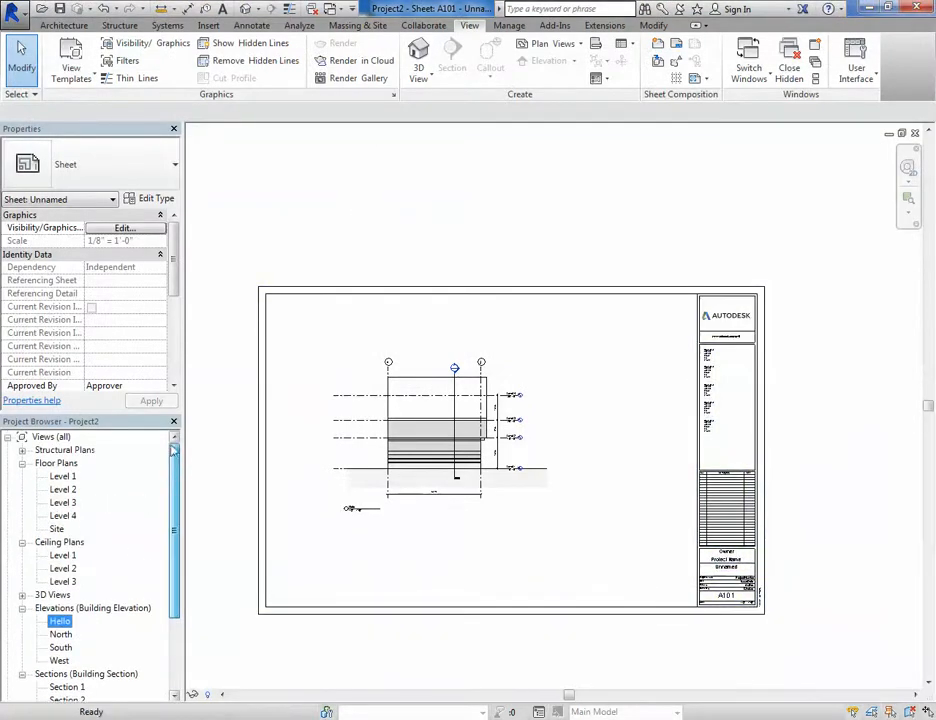
double_click(68, 464)
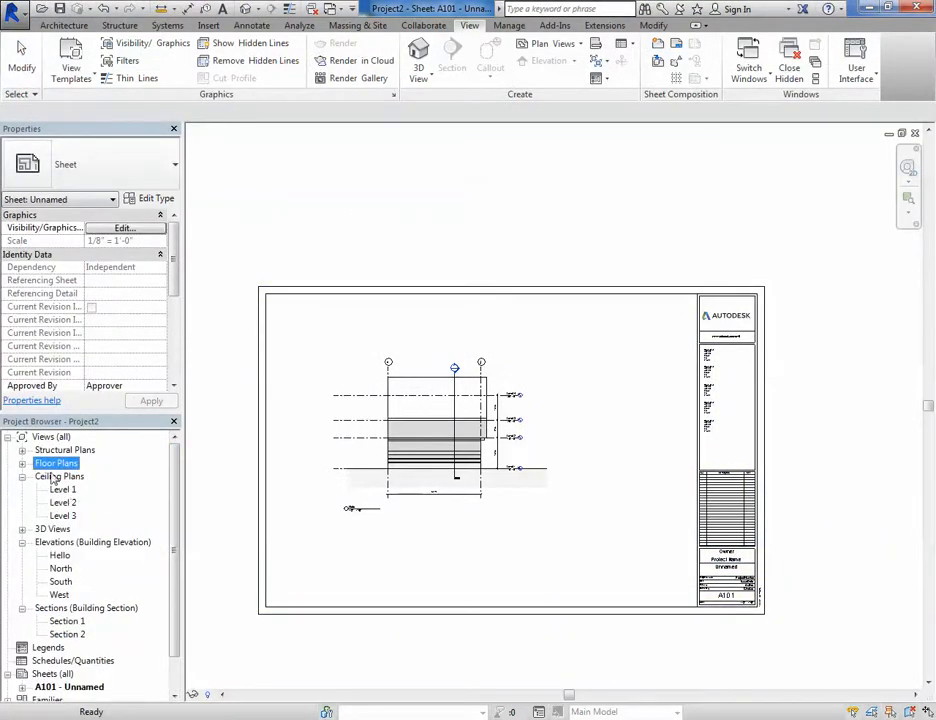
click(22, 463)
double_click(63, 476)
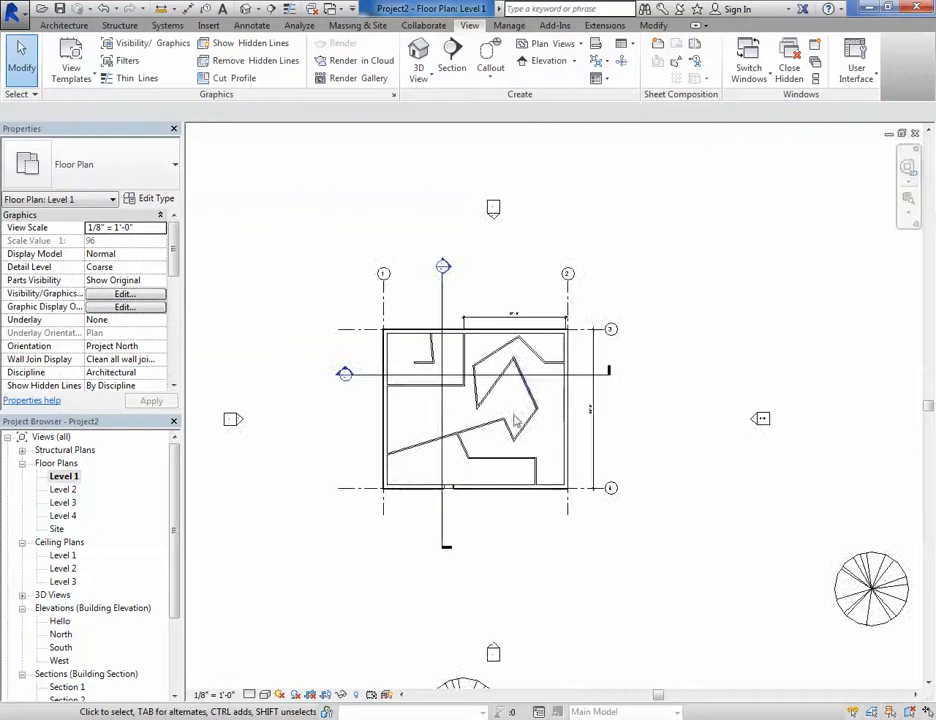
- Draw a callout around the lower-right part of the Level 1 plan and move its head below it
drag(176, 487, 175, 560)
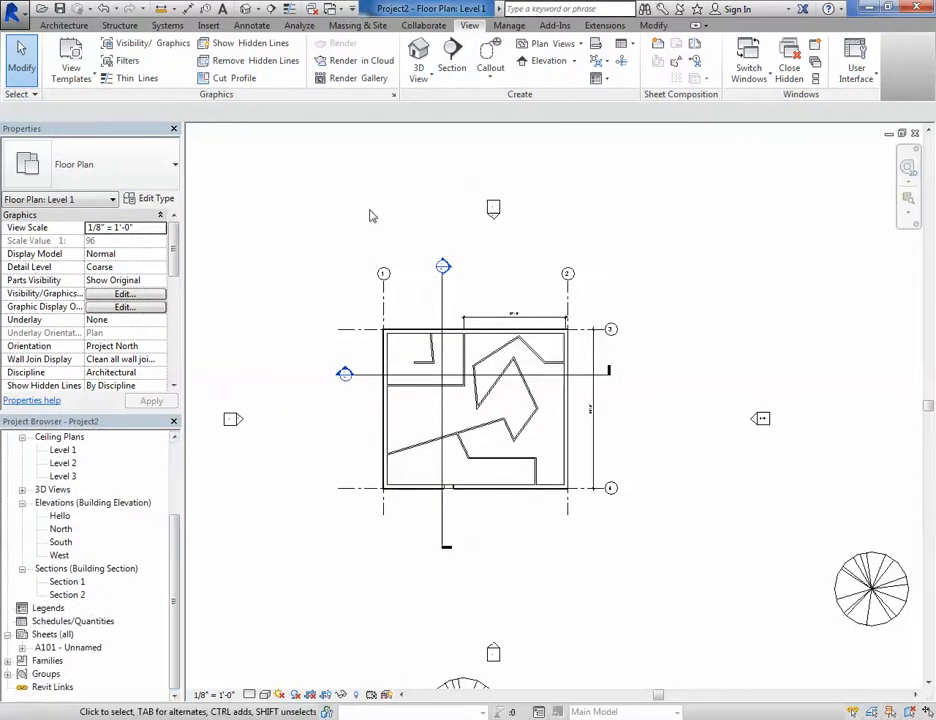
click(489, 55)
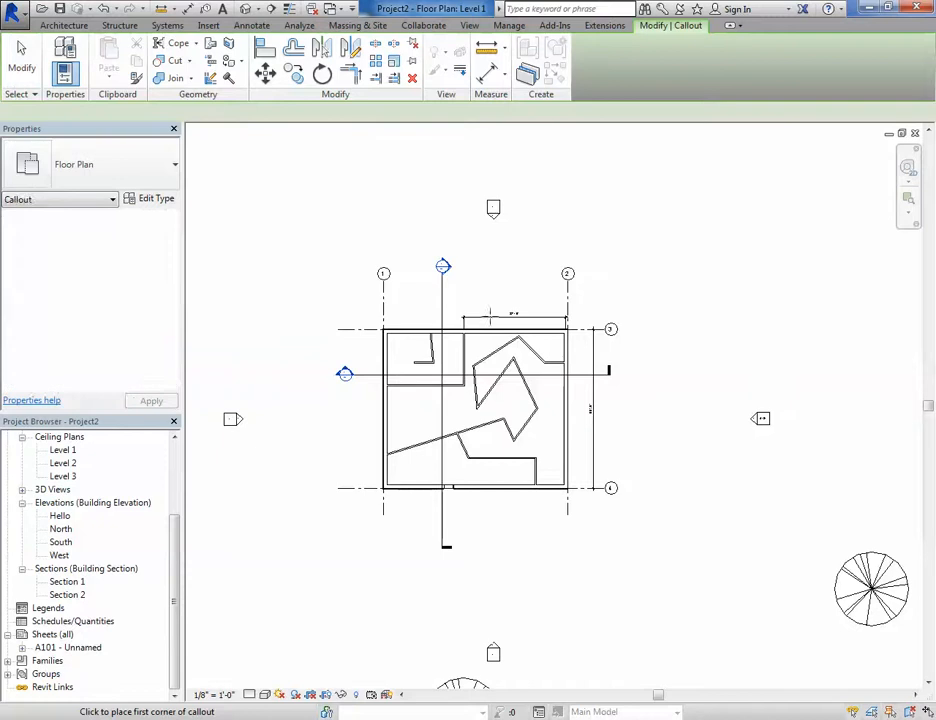
scroll(487, 357, up, 2)
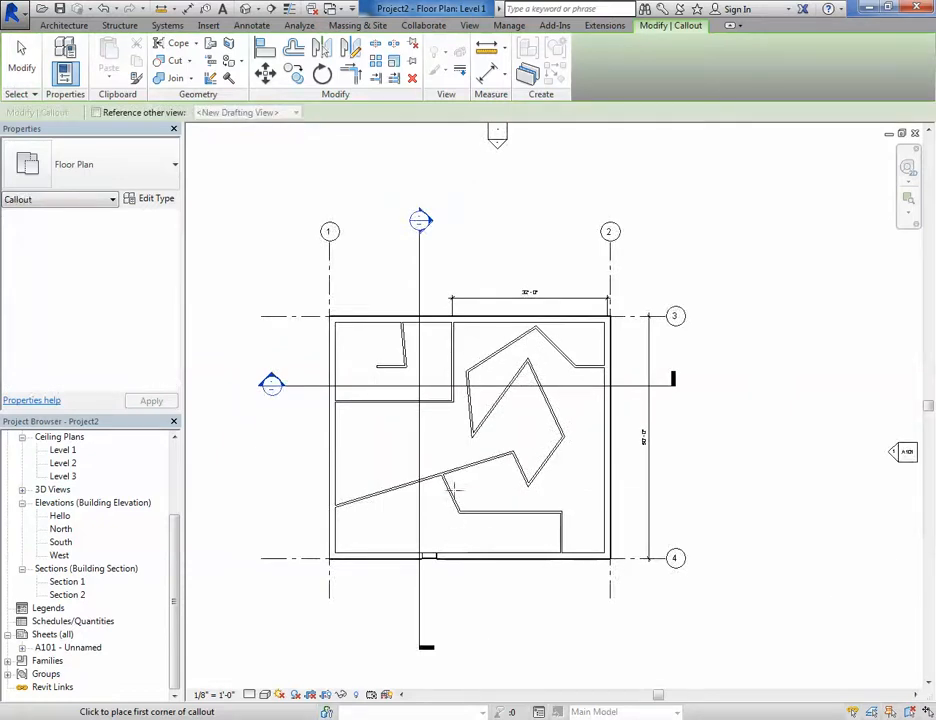
middle_drag(461, 431, 499, 351)
click(466, 358)
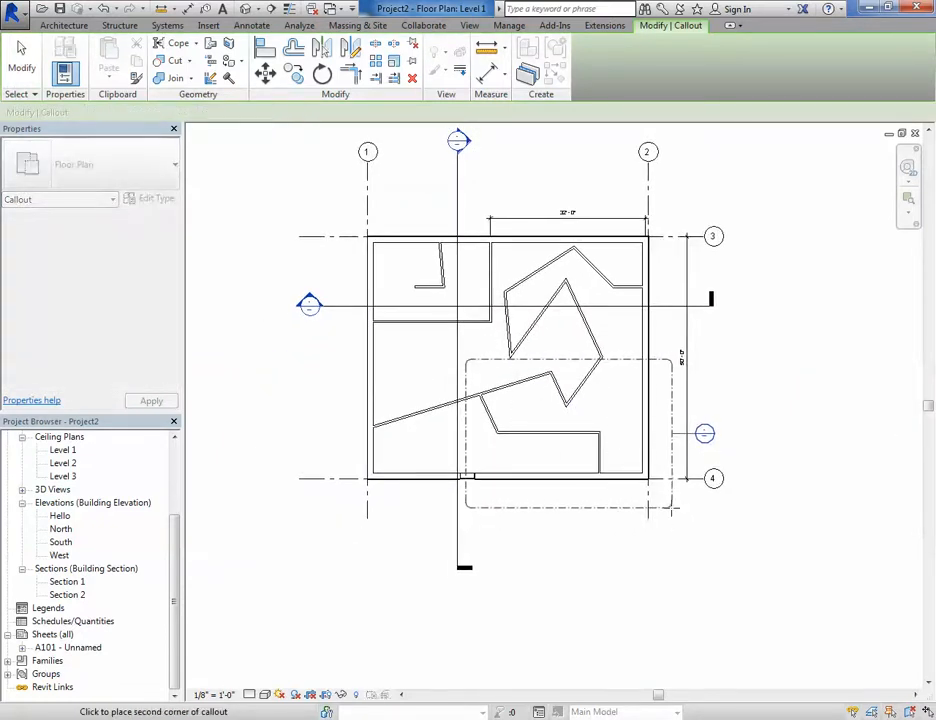
click(672, 507)
click(704, 440)
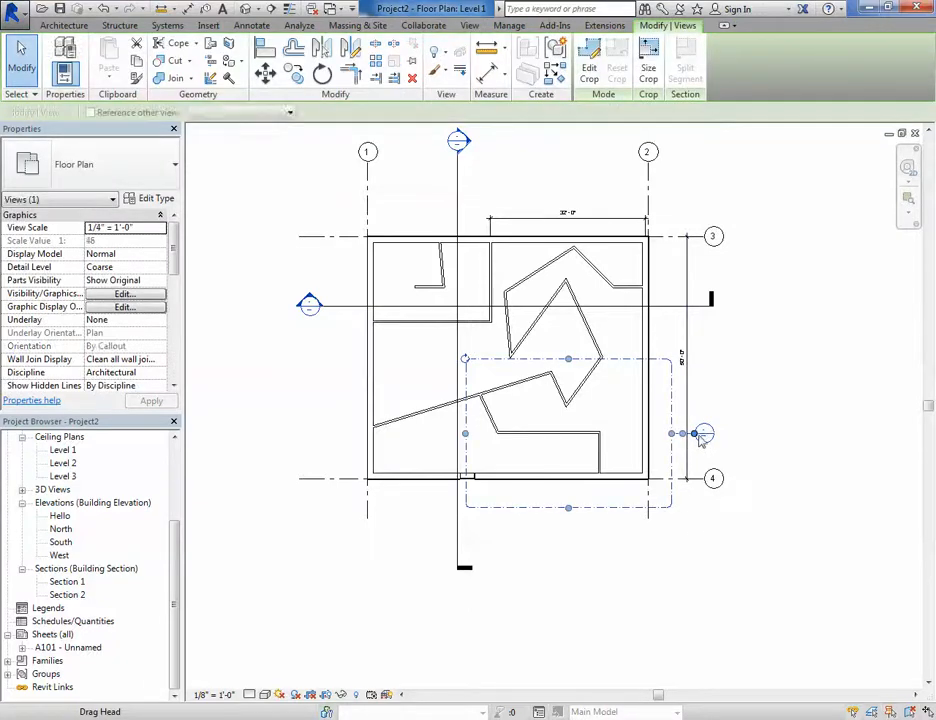
drag(704, 436, 580, 538)
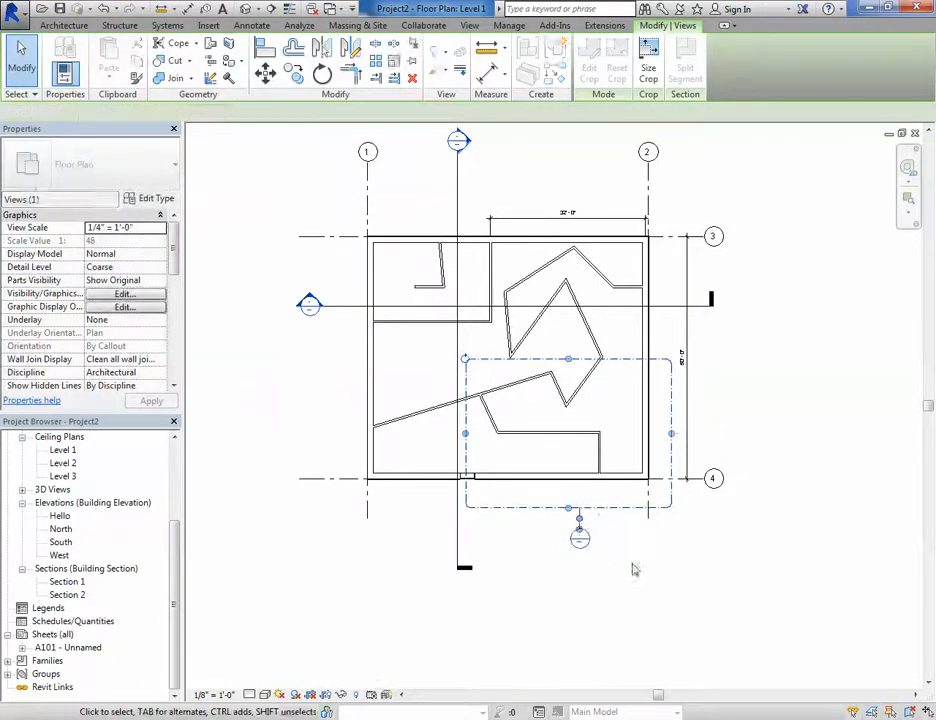
click(606, 527)
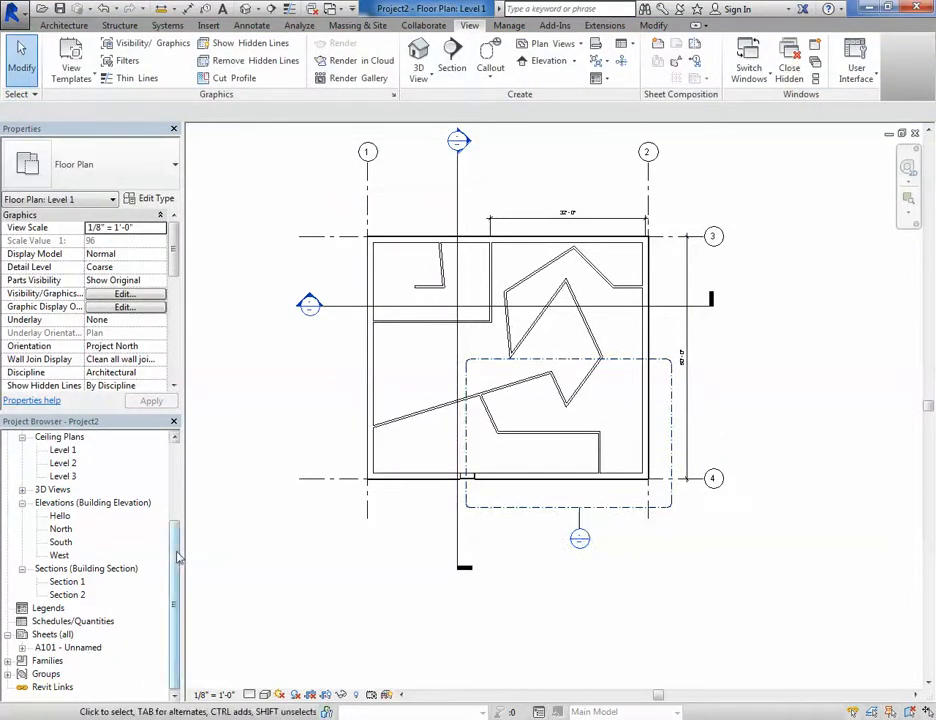
- Open the Level 1 - Callout 1 view, then place it on sheet A101 to the right of the elevation
scroll(100, 540, up, 5)
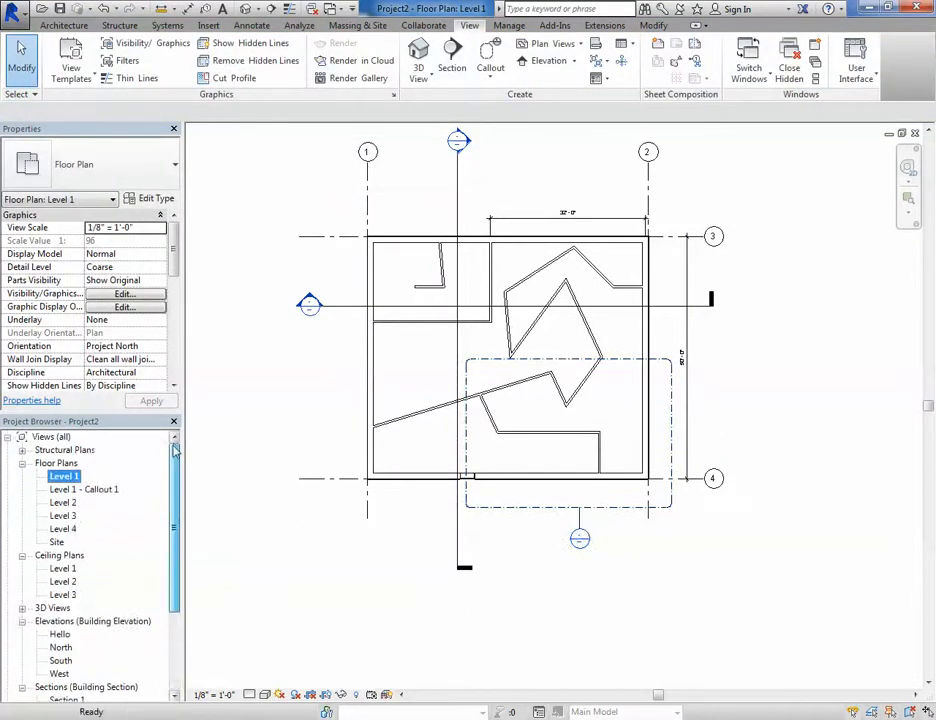
double_click(67, 490)
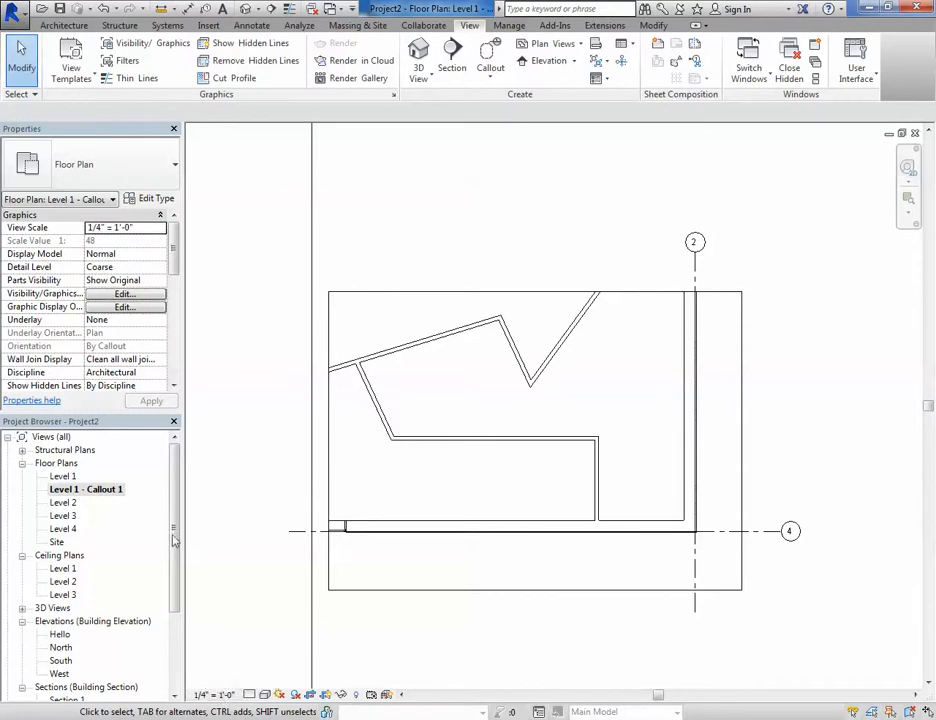
scroll(100, 560, down, 3)
click(60, 648)
double_click(62, 648)
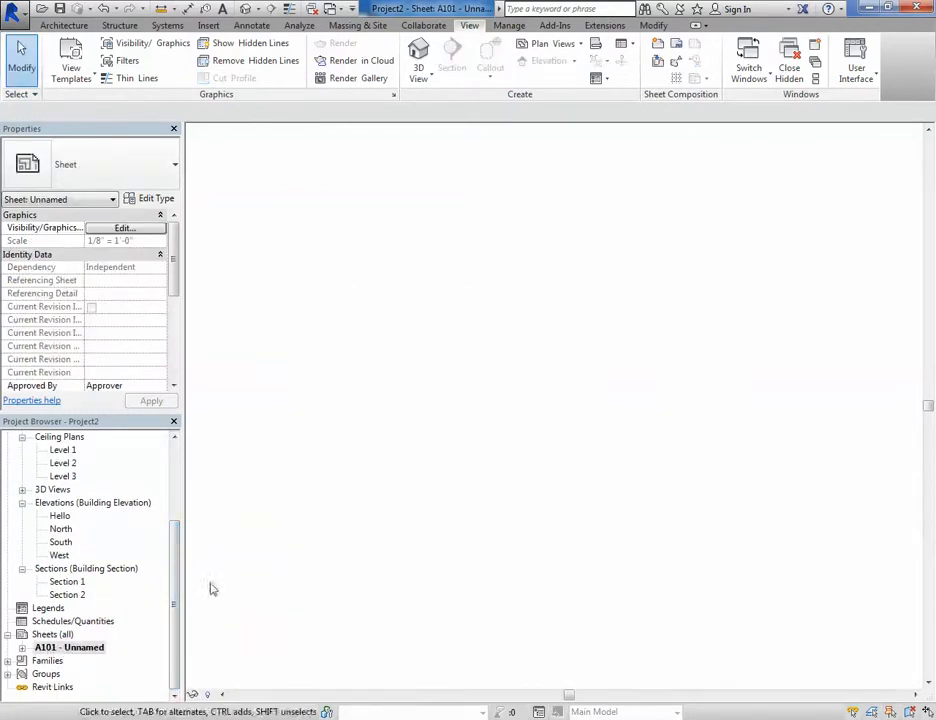
scroll(123, 560, up, 3)
drag(90, 497, 579, 455)
click(579, 476)
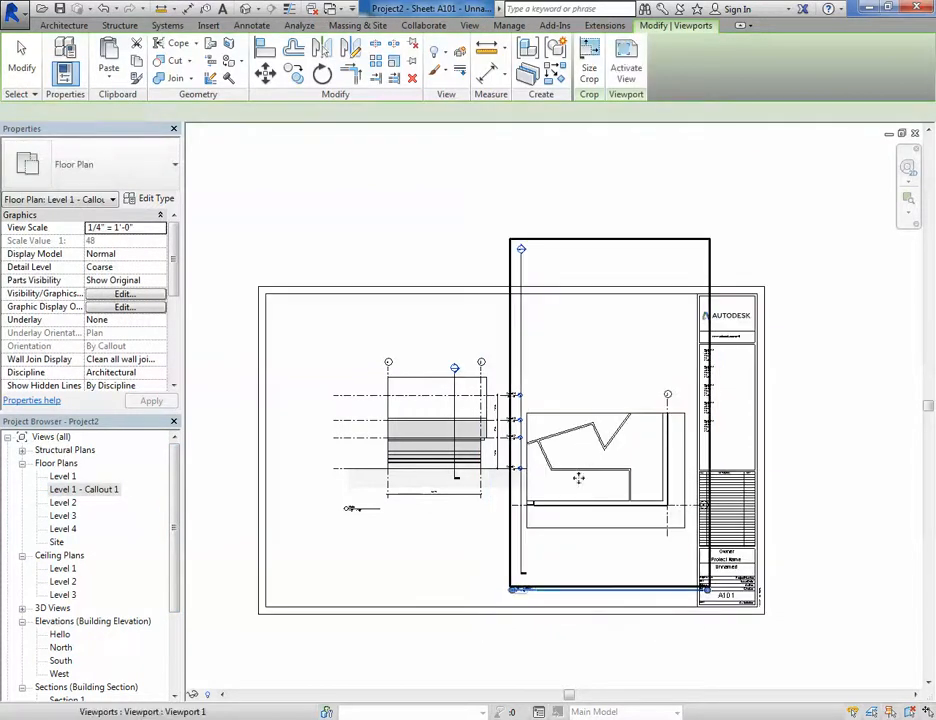
click(630, 672)
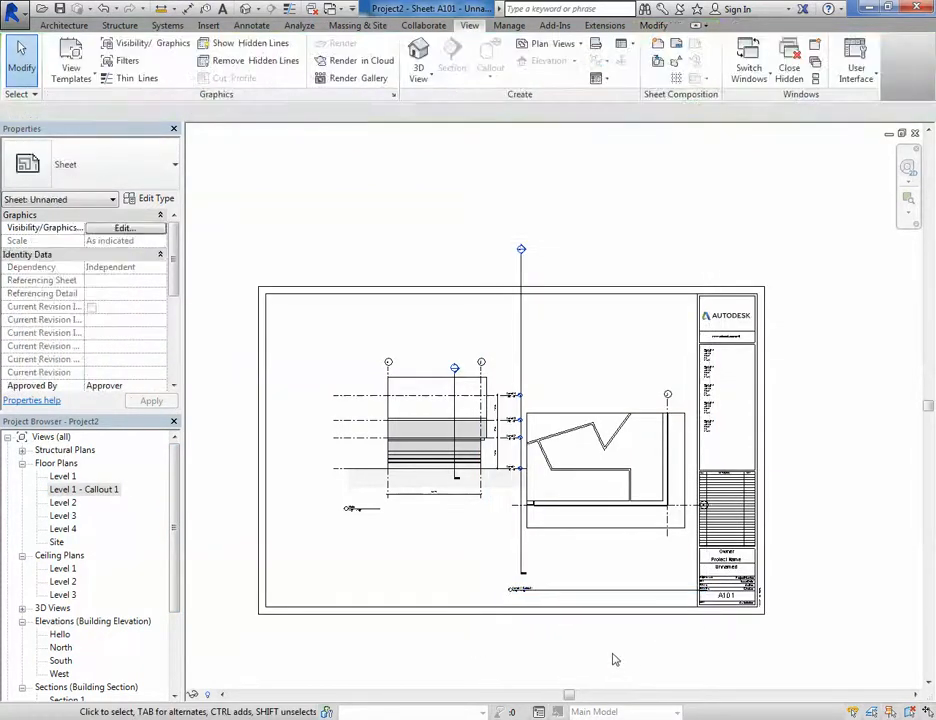
- Move the Hello elevation viewport down on the sheet
click(412, 468)
drag(412, 468, 395, 529)
click(402, 603)
click(580, 666)
scroll(533, 626, up, 3)
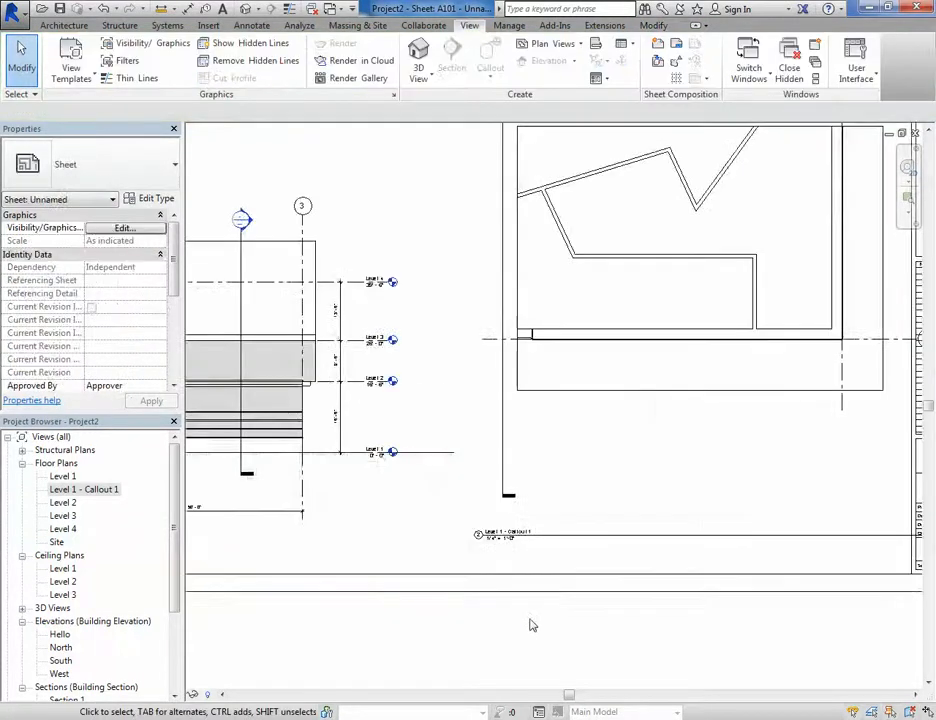
scroll(530, 614, down, 2)
scroll(530, 611, down, 2)
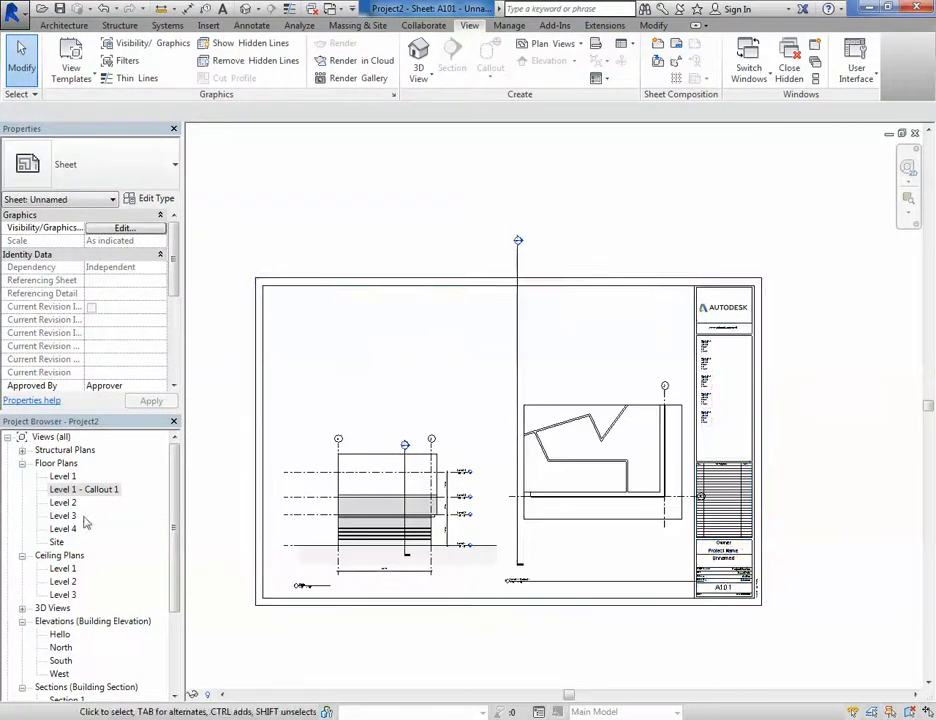
- Place the Section 1 view on sheet A101 above the elevation viewport
click(57, 477)
double_click(57, 477)
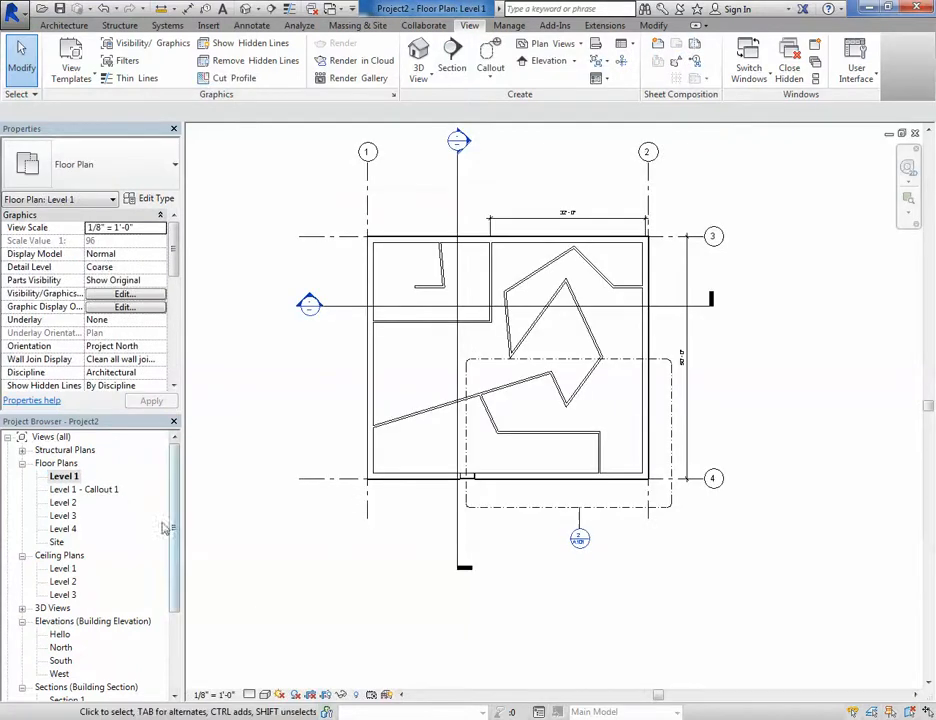
scroll(75, 676, down, 2)
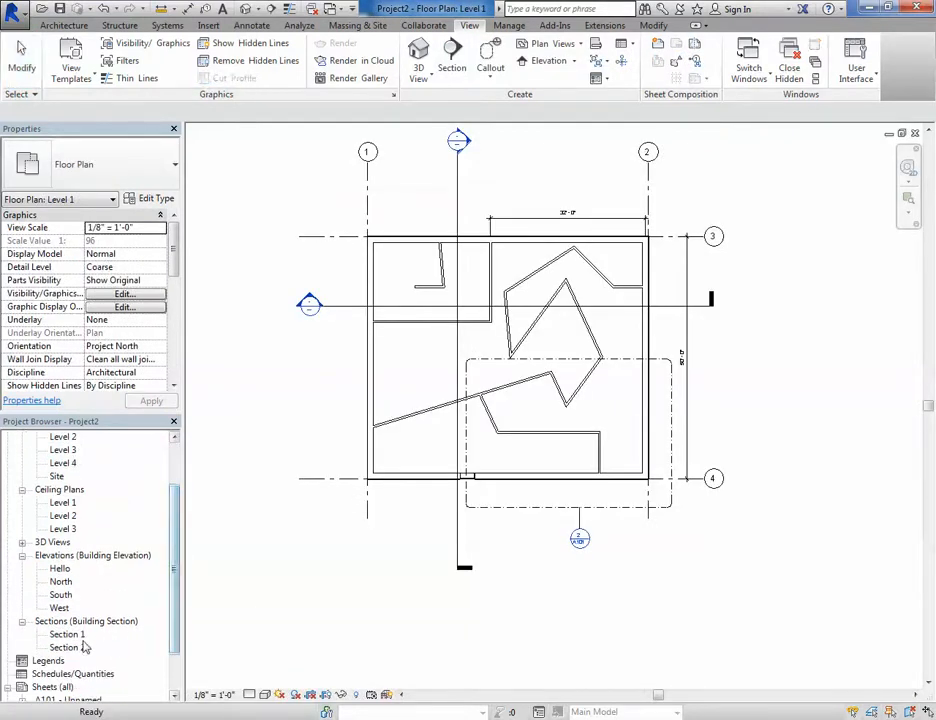
double_click(56, 699)
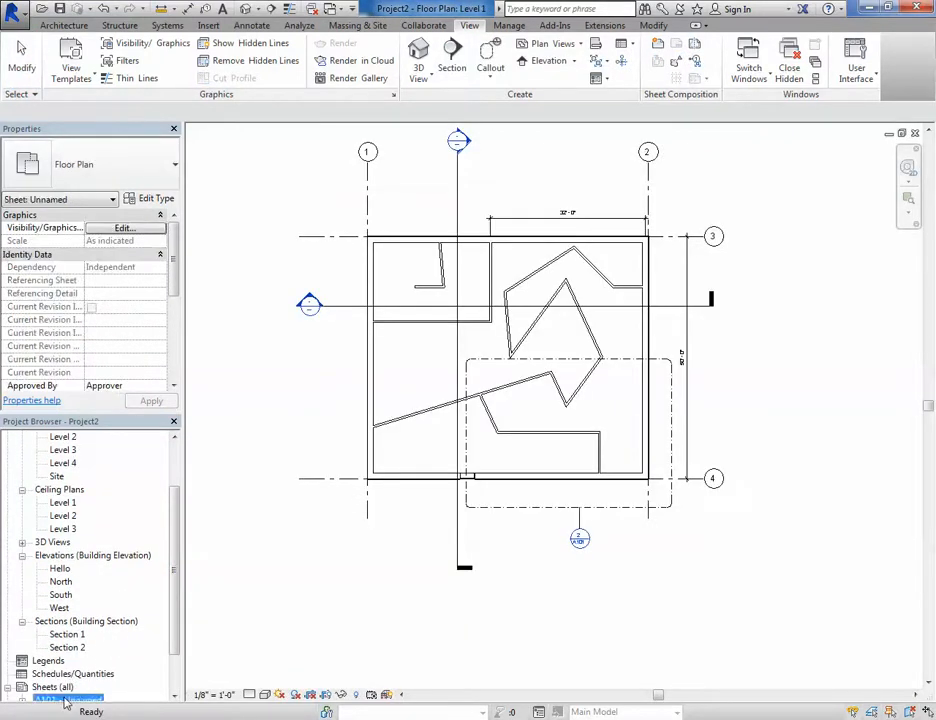
drag(67, 634, 412, 363)
click(356, 369)
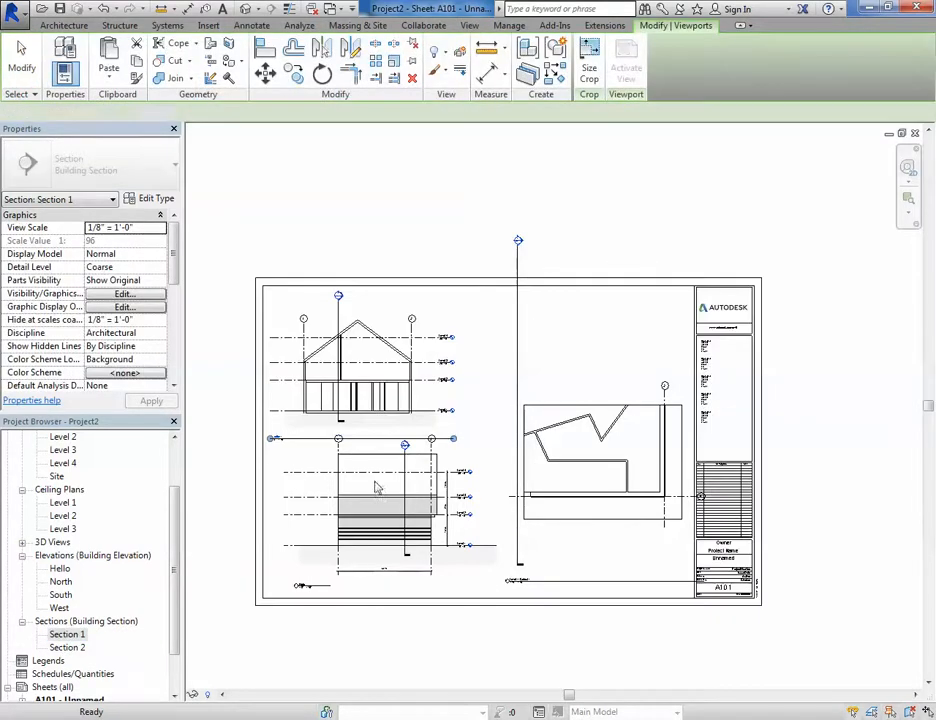
- Place the Level 1 floor plan view onto sheet A101, to the right of the title block
scroll(172, 590, up, 3)
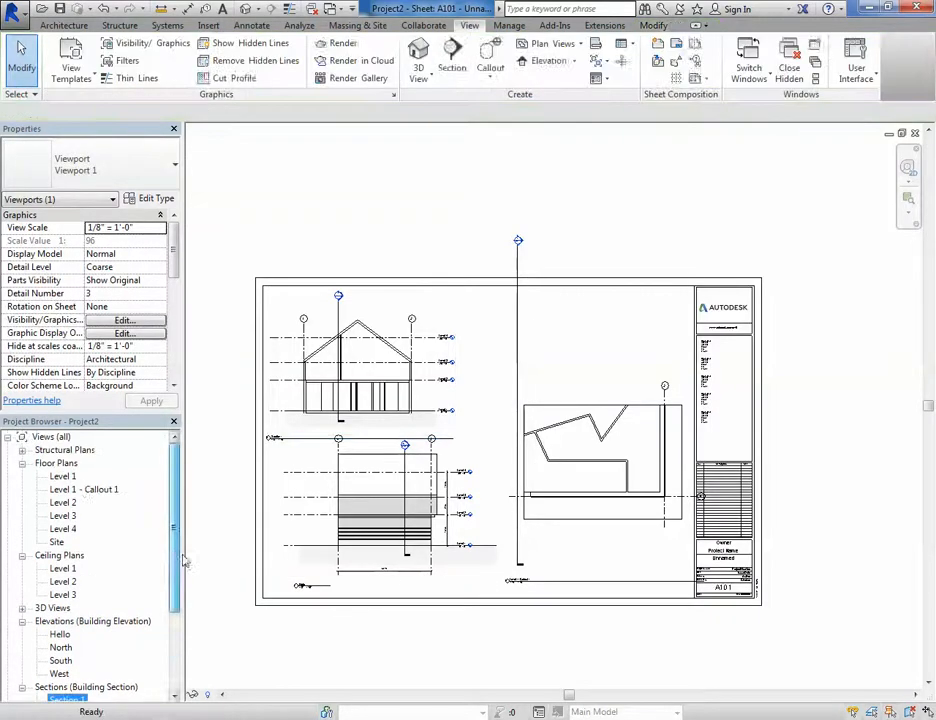
click(62, 476)
drag(415, 382, 530, 344)
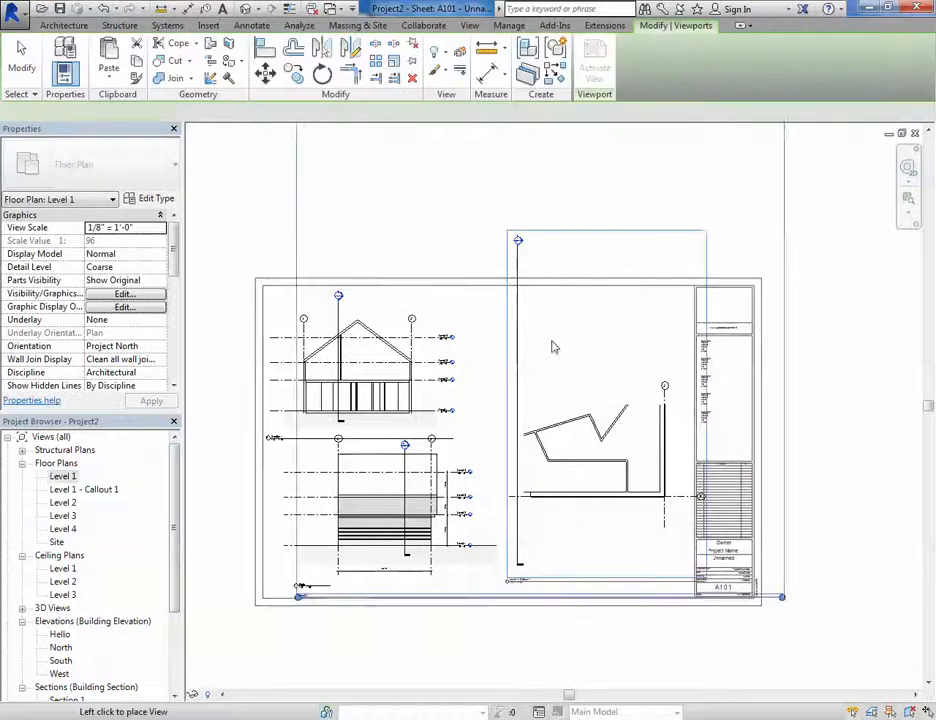
middle_drag(740, 420, 435, 399)
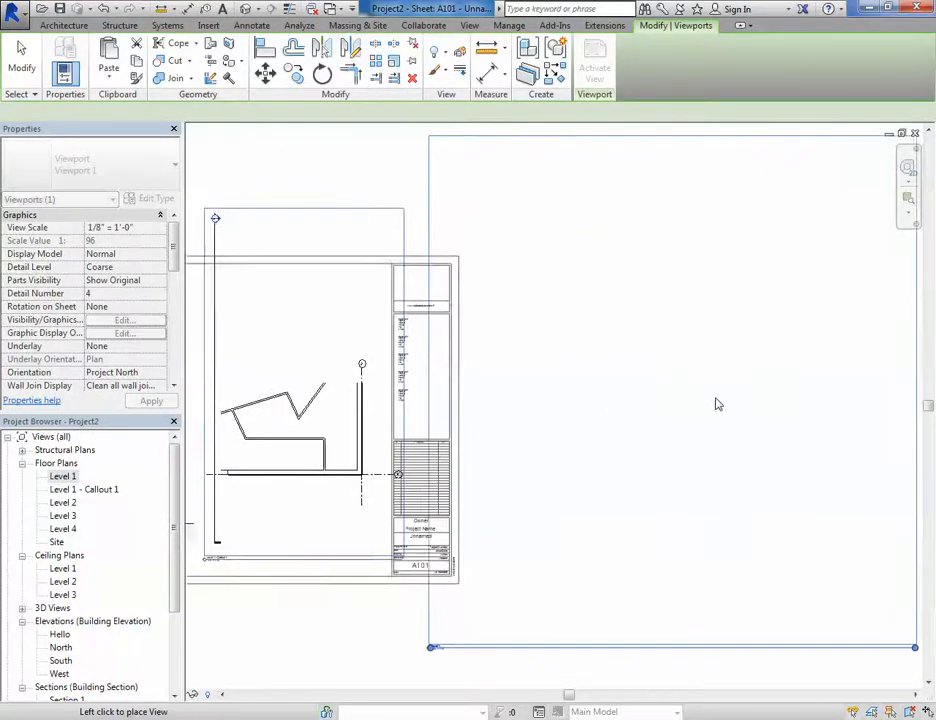
click(715, 395)
scroll(456, 620, down, 2)
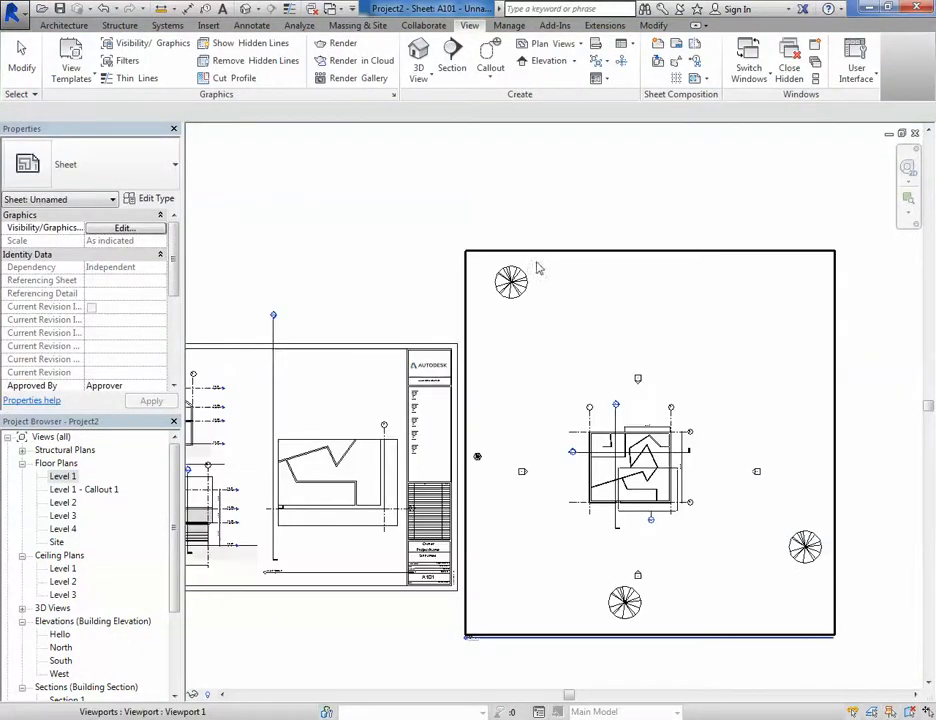
scroll(532, 347, down, 1)
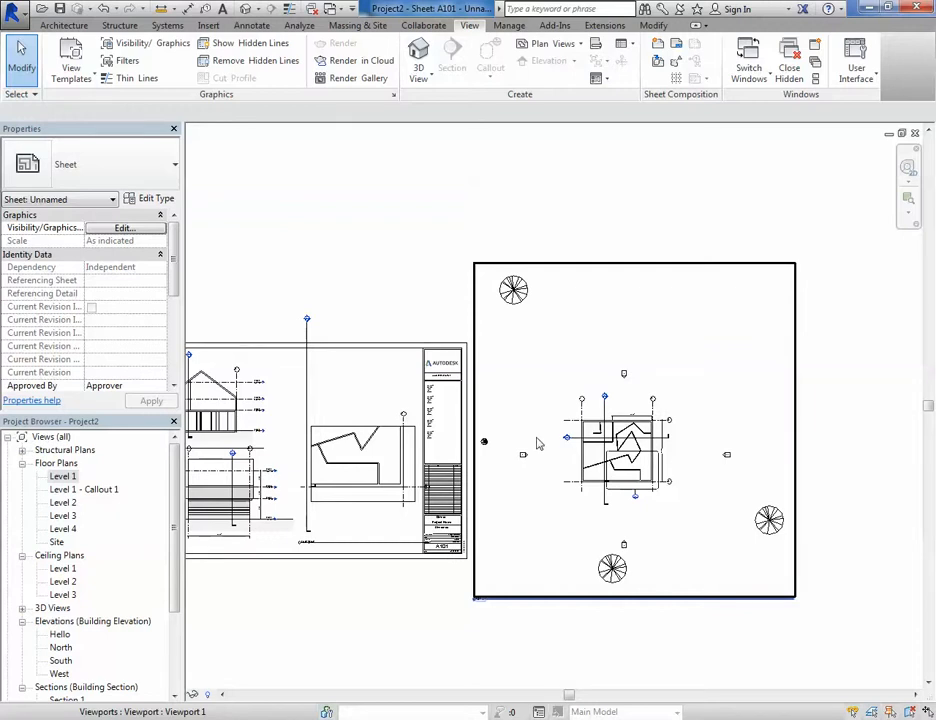
- Zoom around sheet A101 to examine the placed plan and callout viewports and their titles
scroll(545, 452, up, 3)
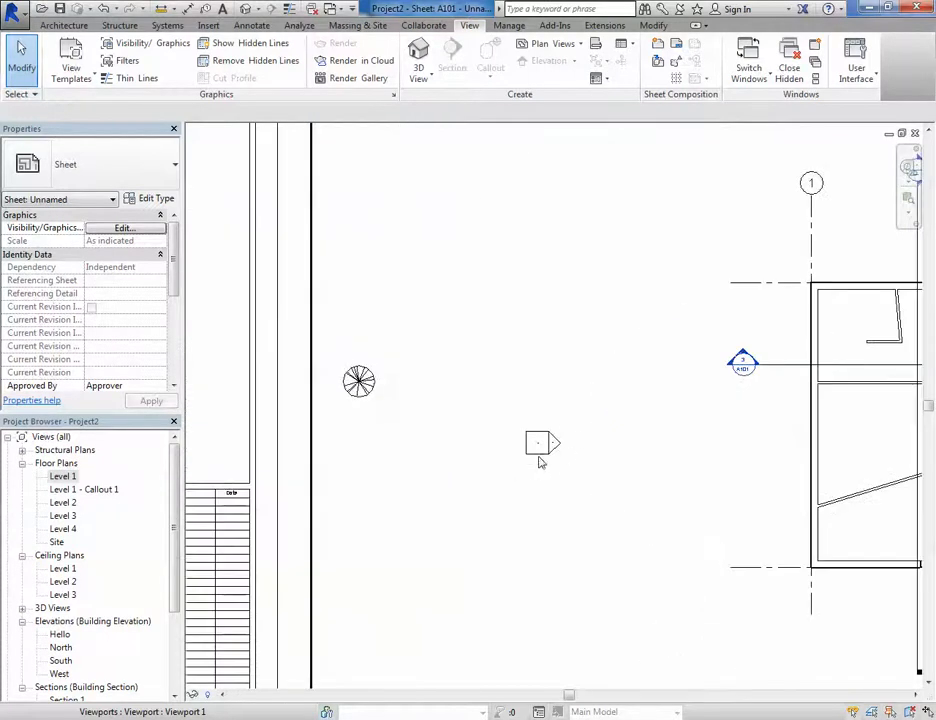
scroll(550, 465, down, 1)
scroll(560, 469, down, 3)
scroll(710, 345, up, 3)
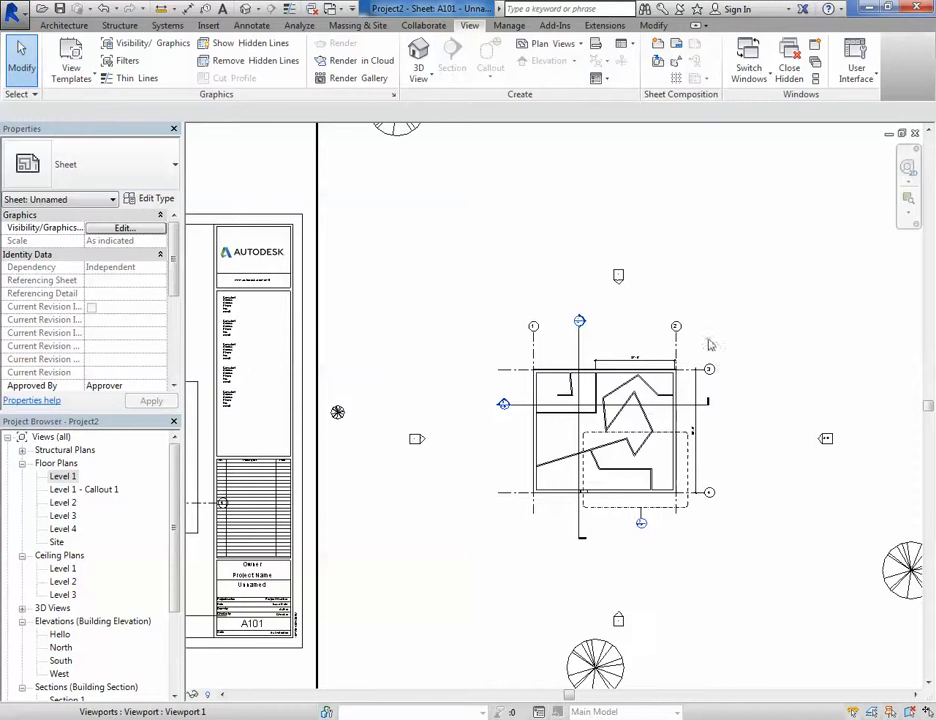
scroll(515, 530, down, 4)
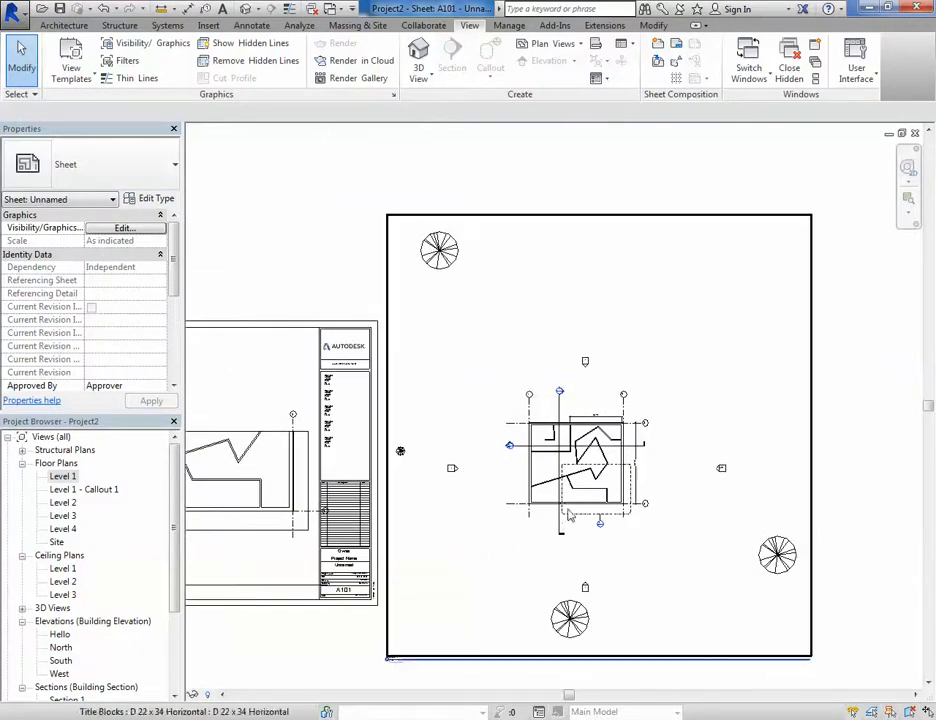
scroll(608, 520, up, 6)
middle_drag(638, 588, 582, 647)
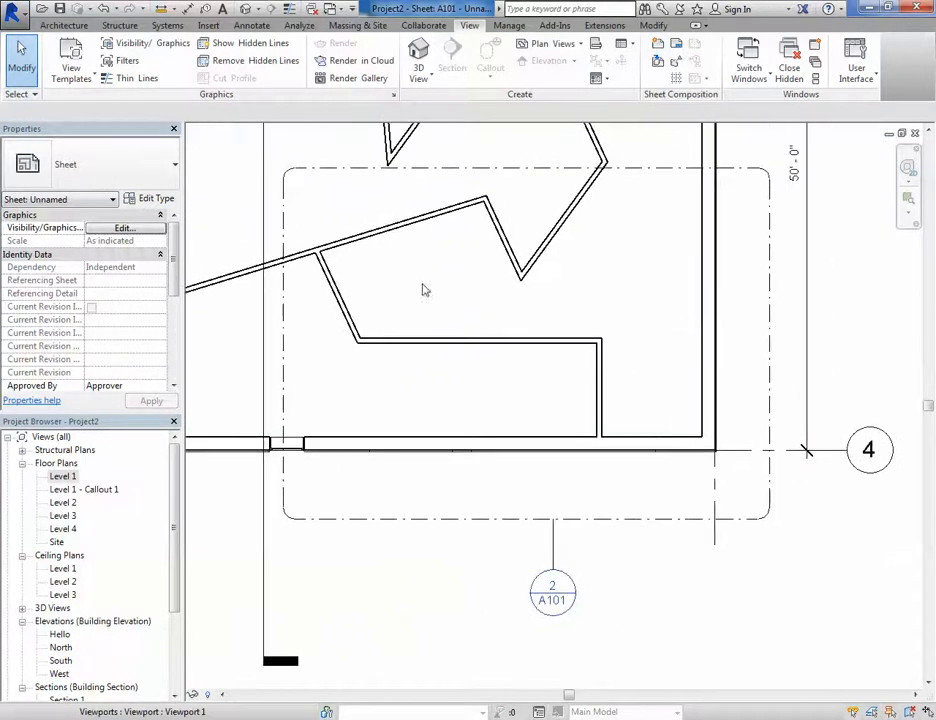
scroll(552, 590, up, 2)
scroll(555, 600, down, 3)
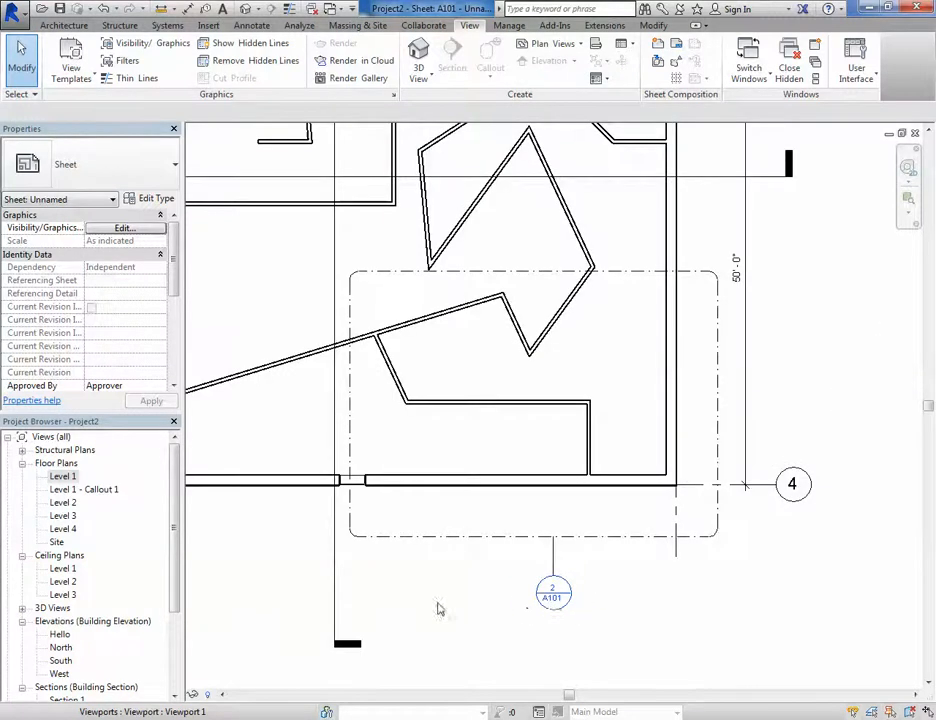
scroll(684, 512, down, 3)
scroll(684, 512, down, 1)
middle_drag(510, 534, 794, 472)
scroll(252, 556, up, 6)
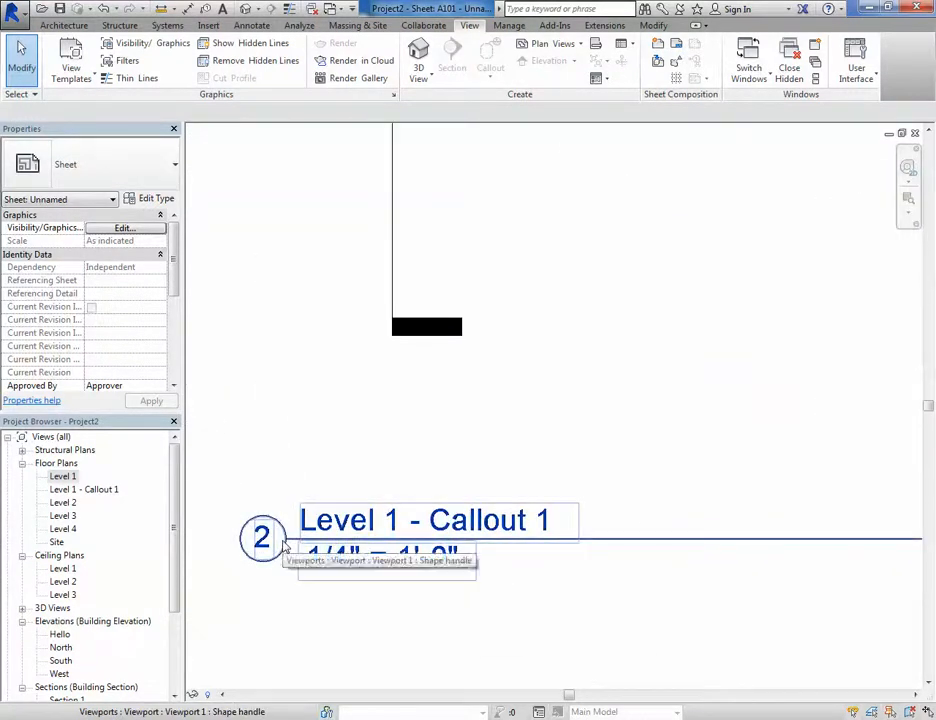
scroll(319, 545, down, 3)
scroll(392, 558, down, 3)
middle_drag(414, 573, 264, 569)
scroll(618, 571, up, 4)
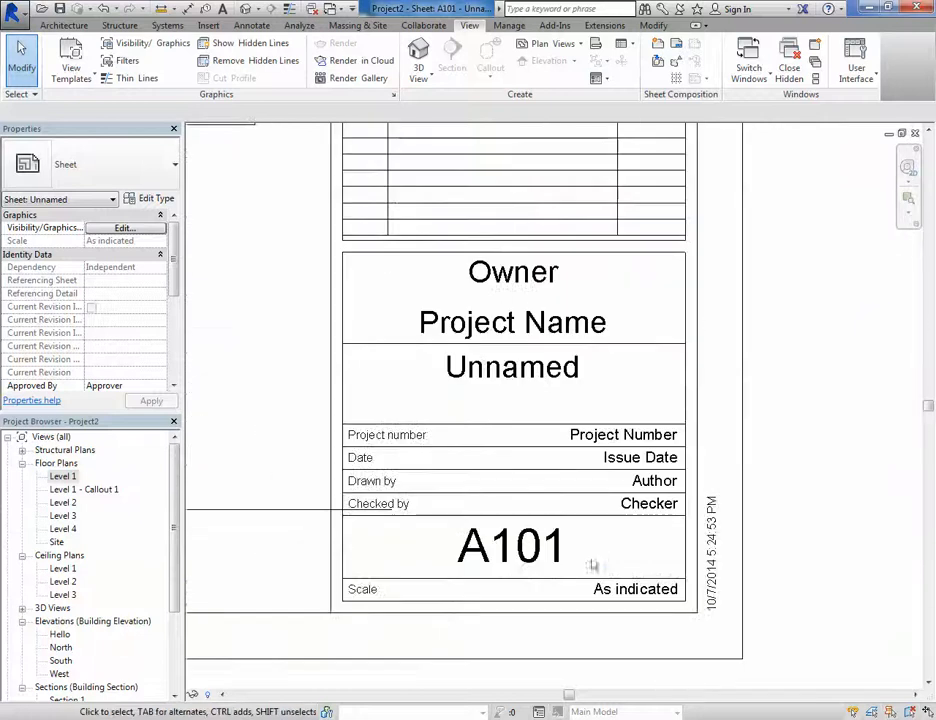
scroll(507, 588, down, 5)
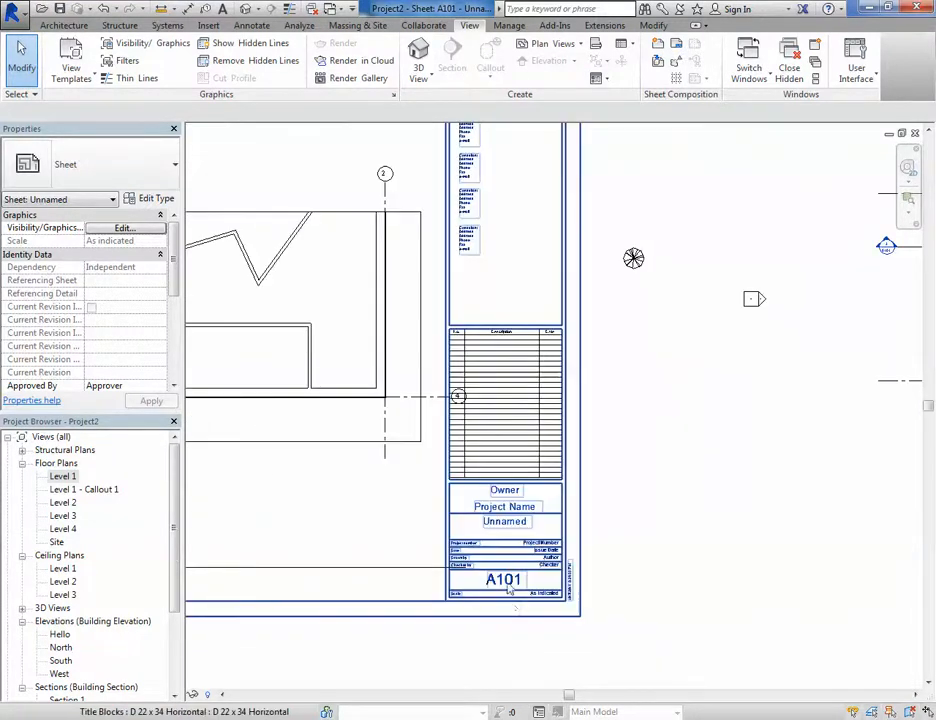
scroll(446, 572, down, 3)
middle_drag(433, 504, 450, 479)
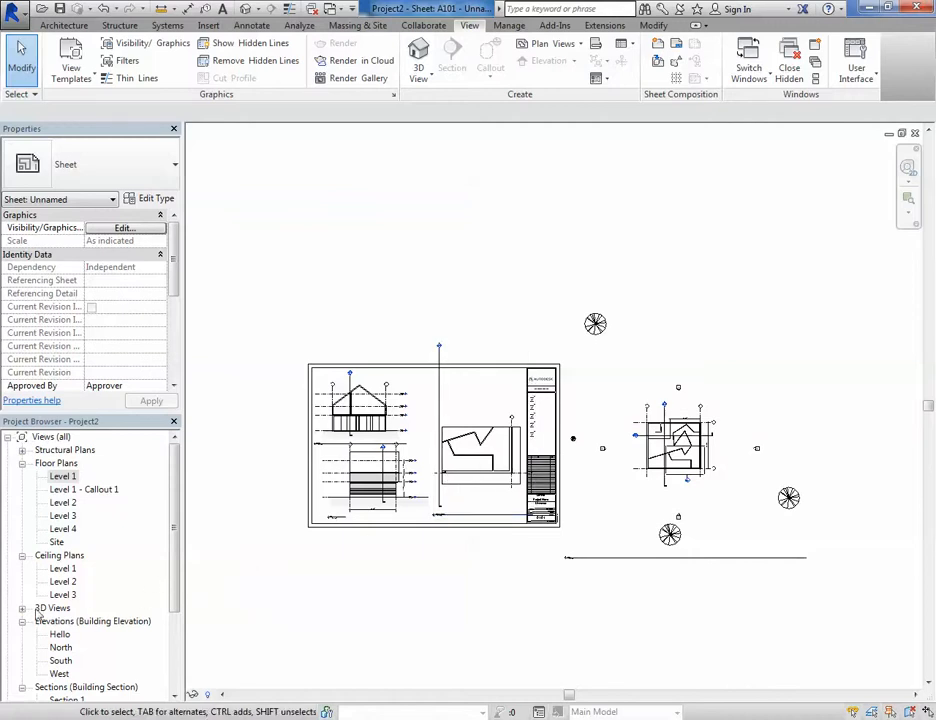
- Open the default 3D view from the 3D Views group
click(21, 608)
double_click(58, 621)
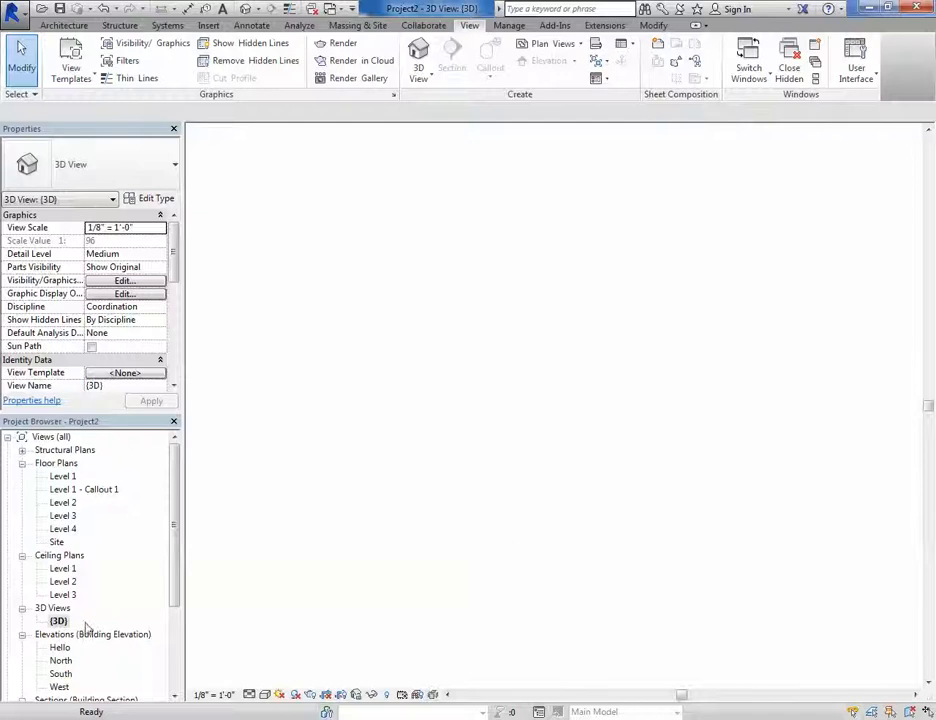
scroll(541, 449, down, 3)
middle_drag(534, 473, 531, 480)
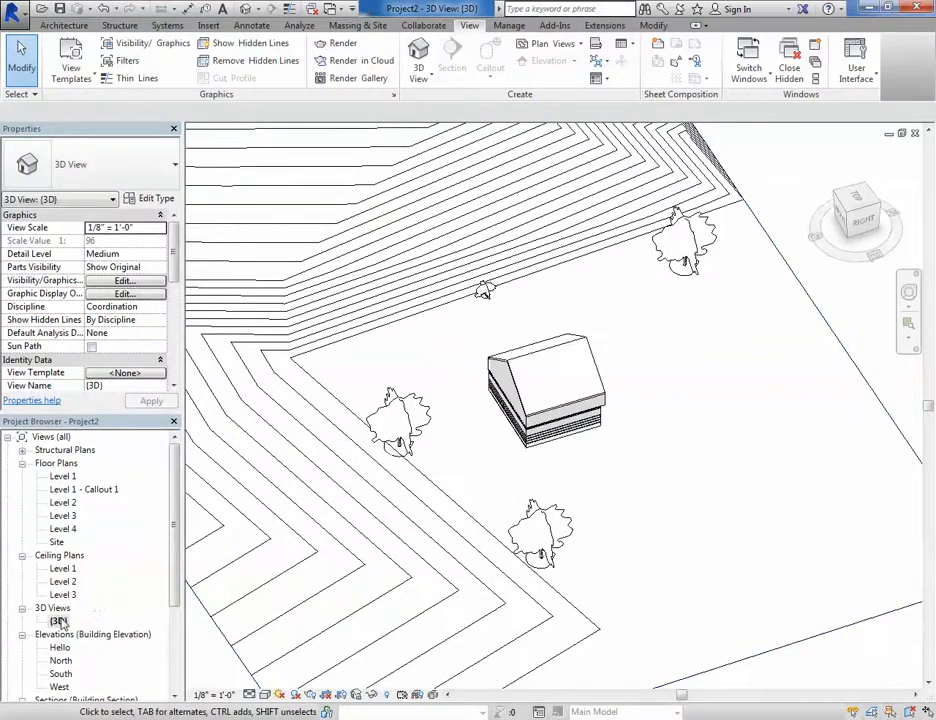
- Duplicate the {3D} view
right_click(60, 621)
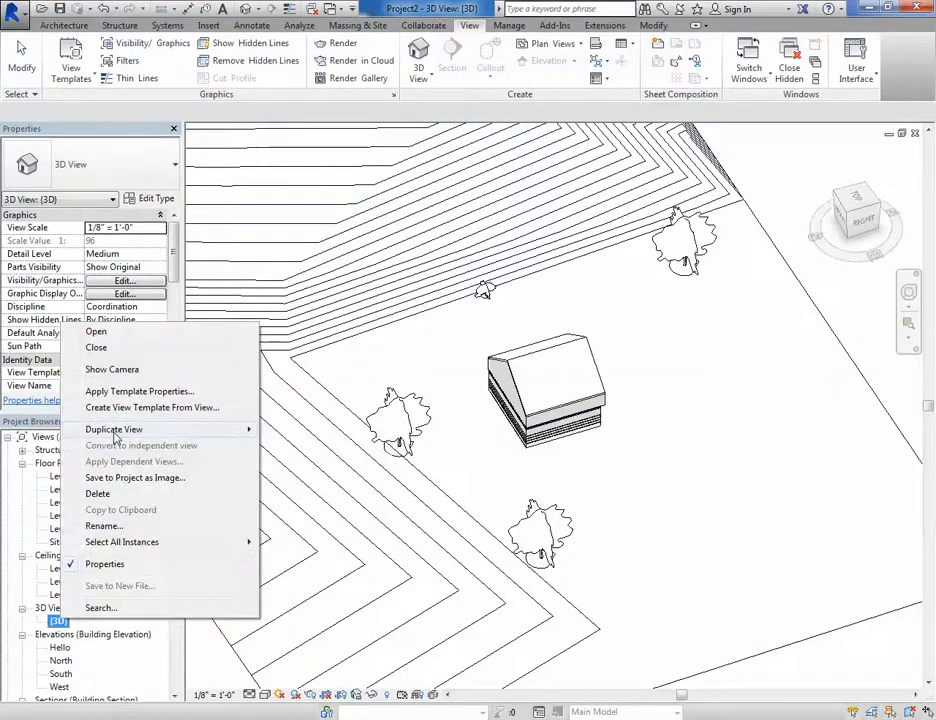
mouse_move(194, 437)
click(305, 431)
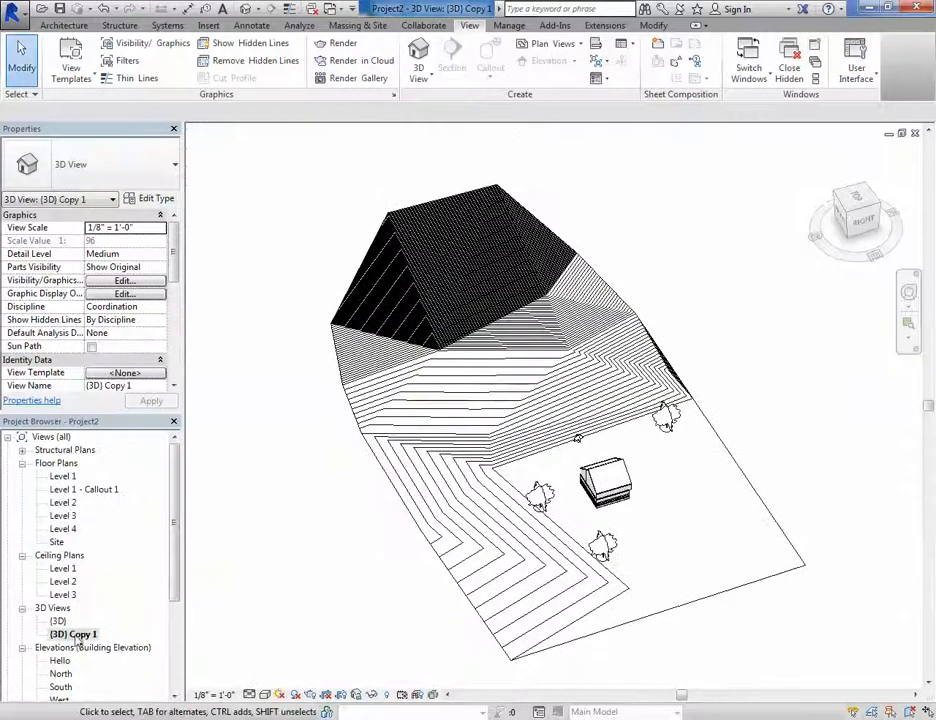
- Rename the duplicated 3D view as Cool View
right_click(76, 637)
click(114, 543)
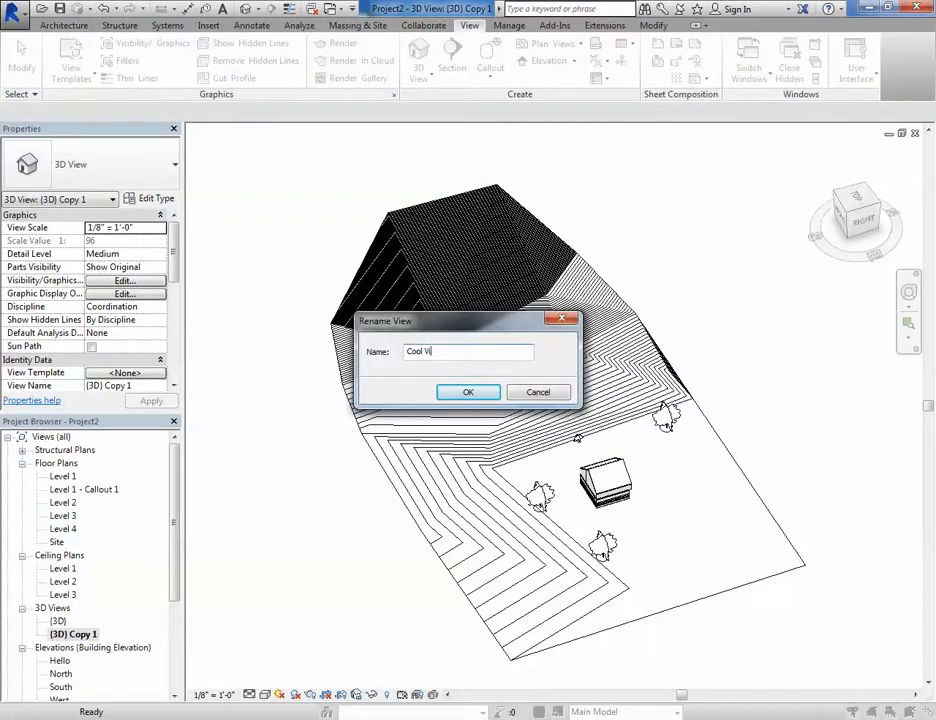
text(Cool View)
key(Return)
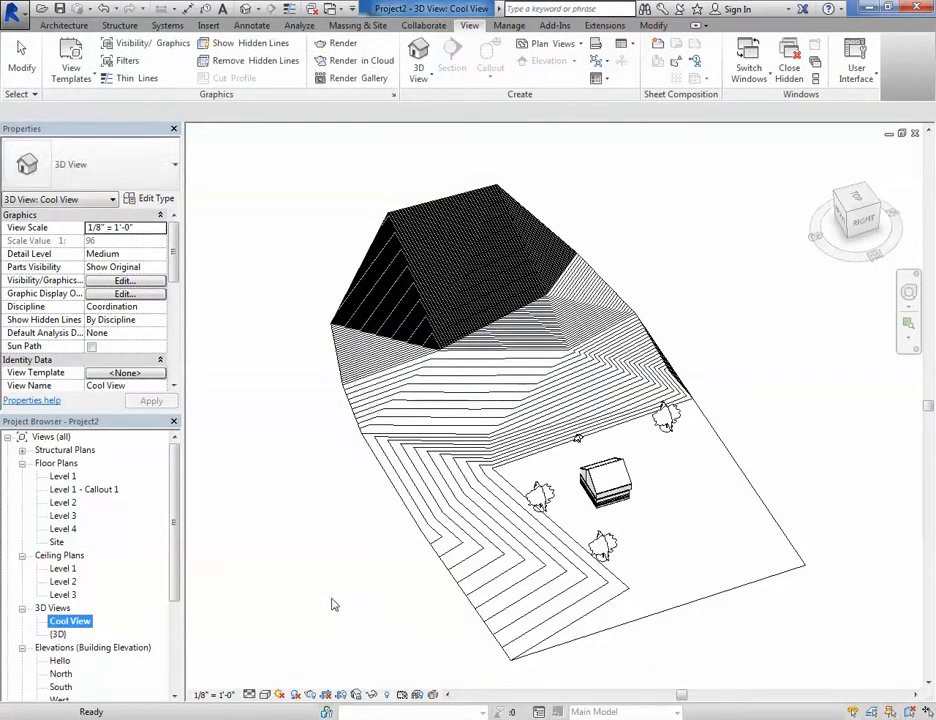
- Set the Cool View visual style to Consistent Colors
scroll(590, 510, up, 5)
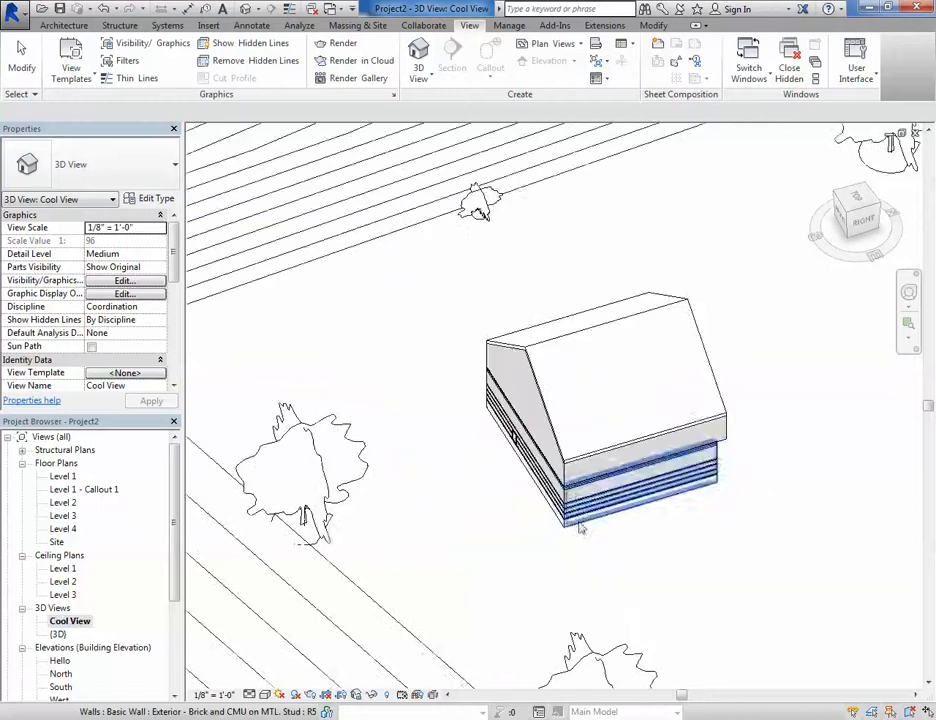
shift+middle_drag(577, 527, 618, 524)
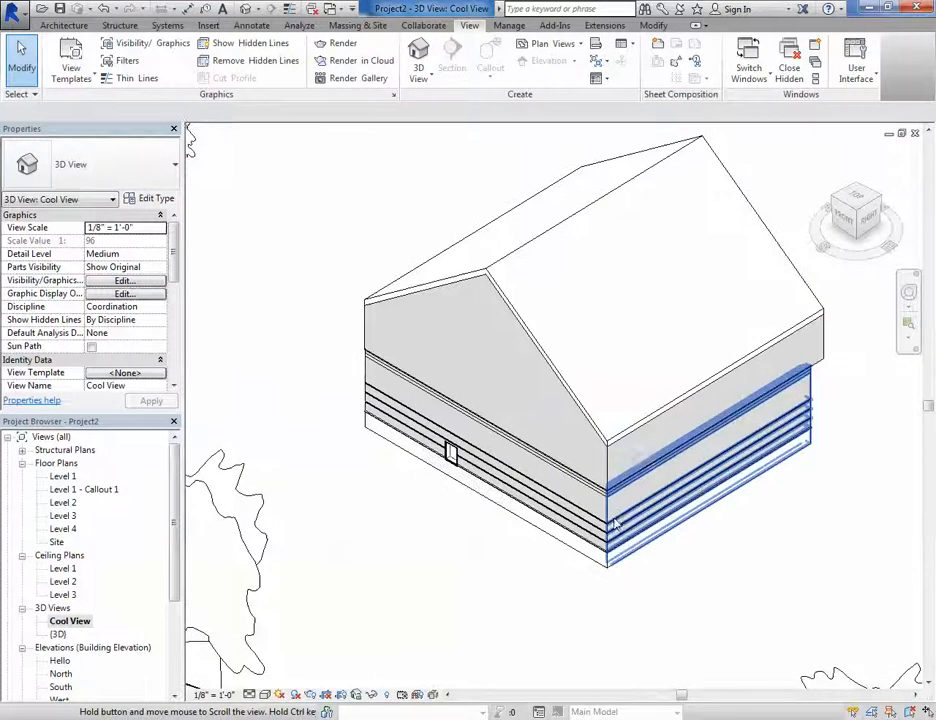
click(264, 697)
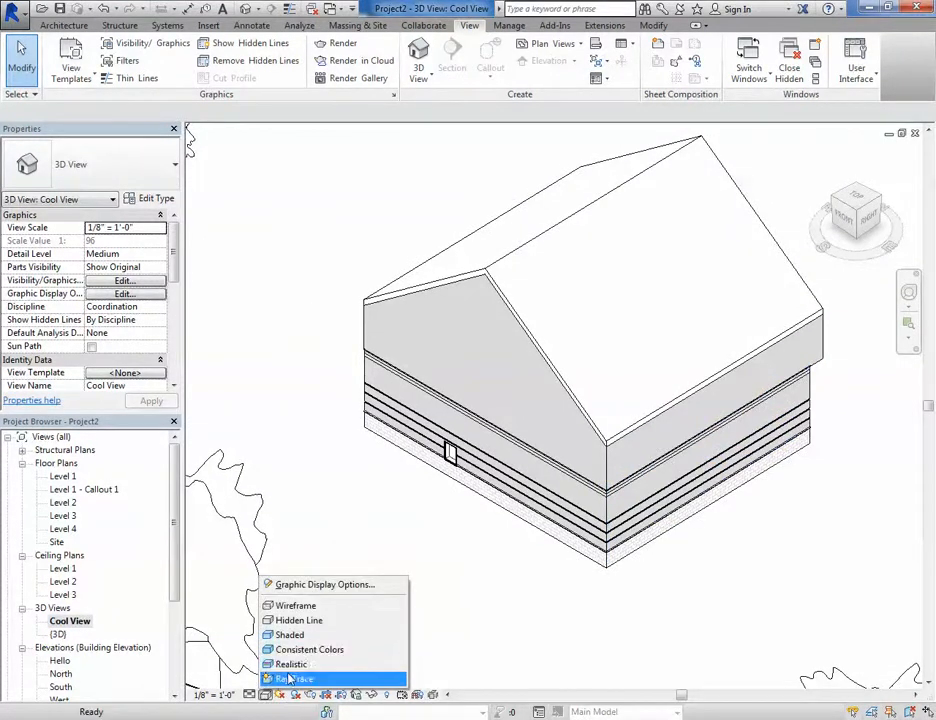
click(297, 651)
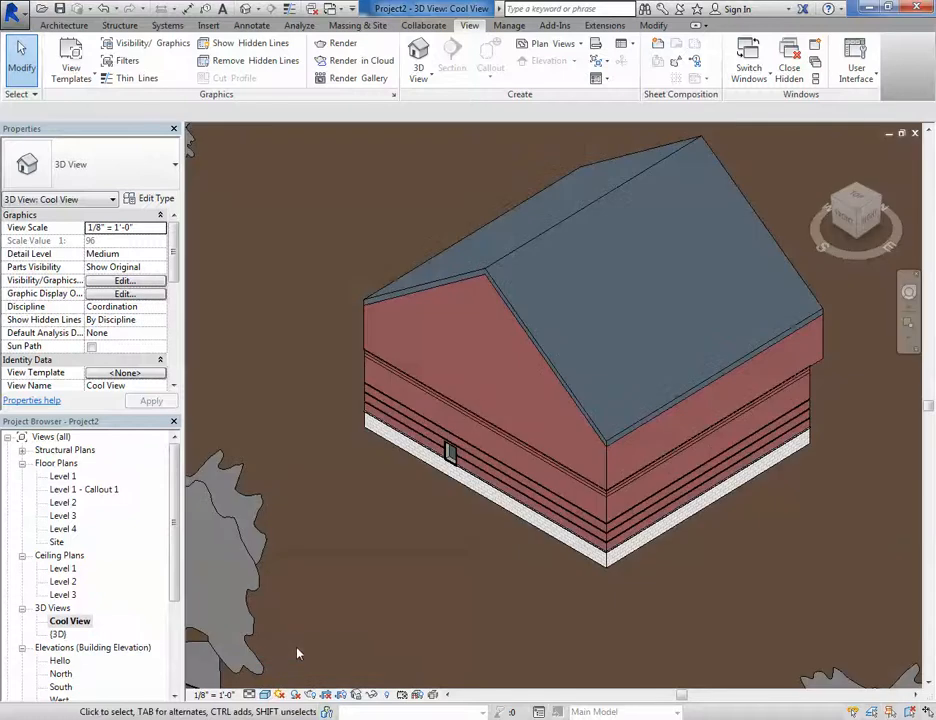
- Open sheet A101
scroll(450, 505, down, 3)
scroll(445, 500, up, 3)
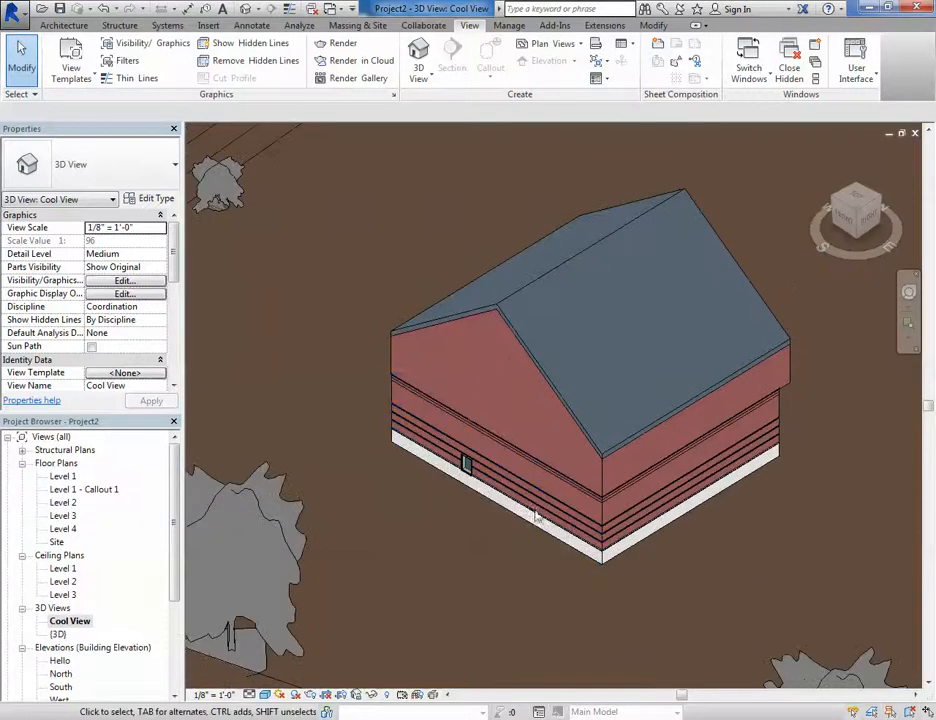
scroll(100, 657, down, 4)
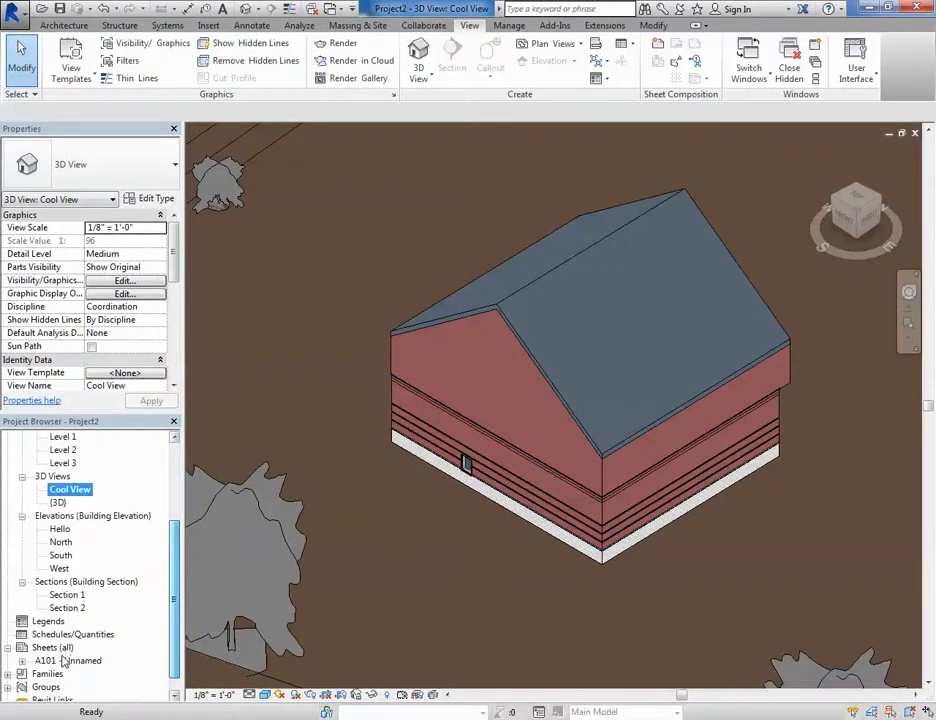
double_click(66, 661)
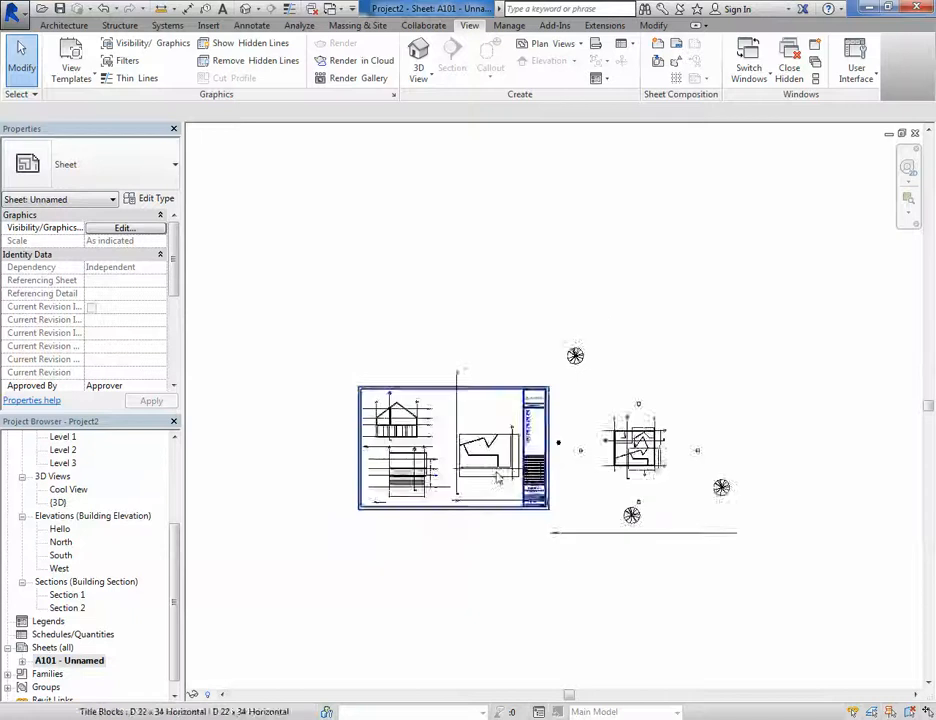
- Place the Cool View 3D view onto sheet A101 below the title block
drag(68, 489, 362, 560)
click(366, 563)
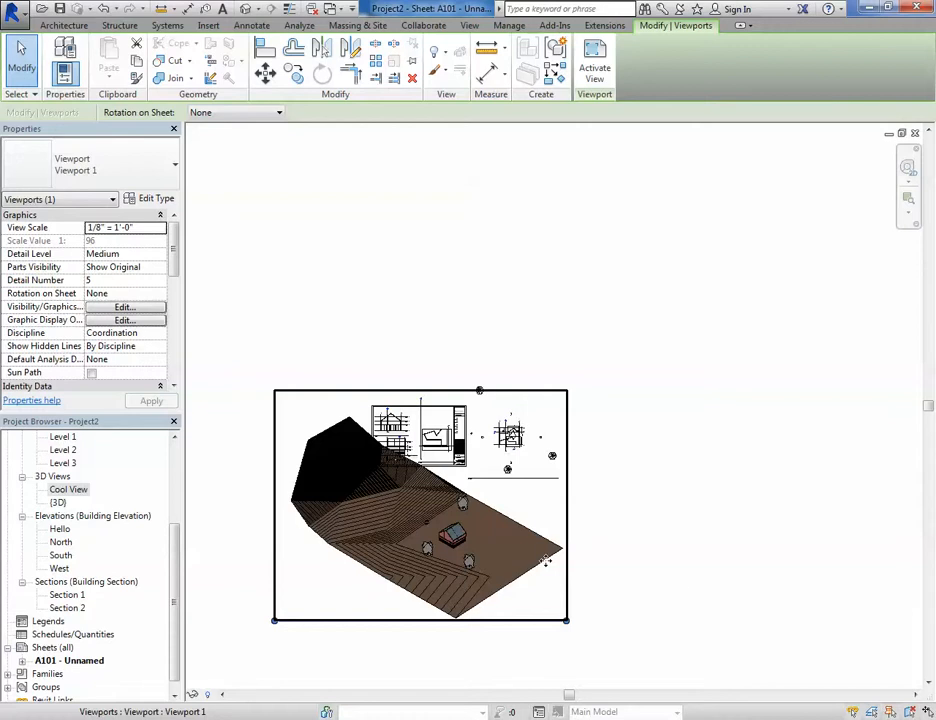
- Open Cool View and crop the view tightly around the building
double_click(68, 490)
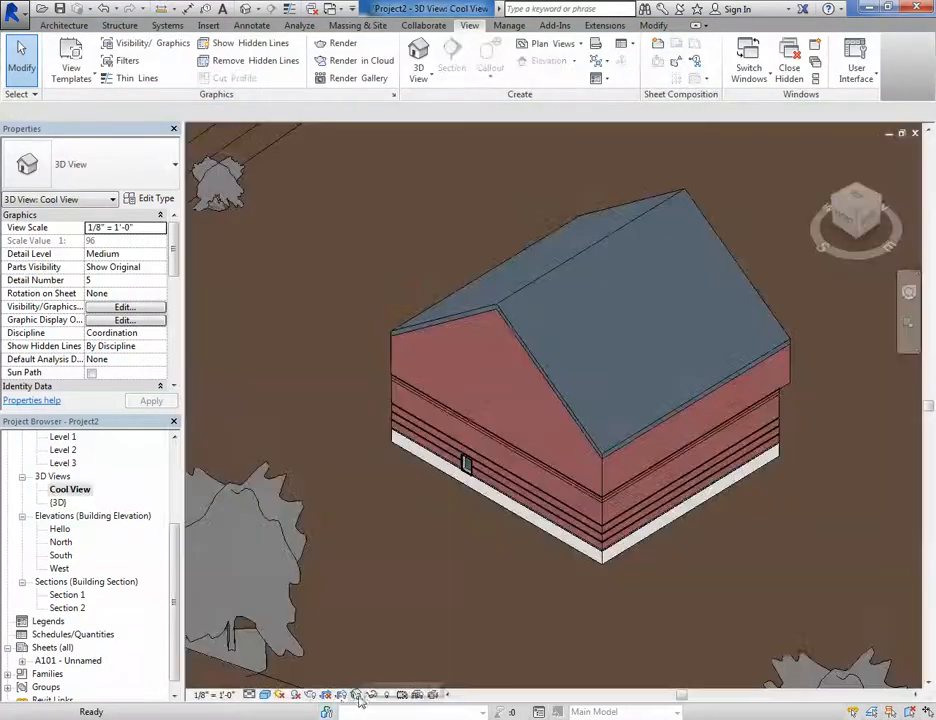
scroll(602, 420, down, 7)
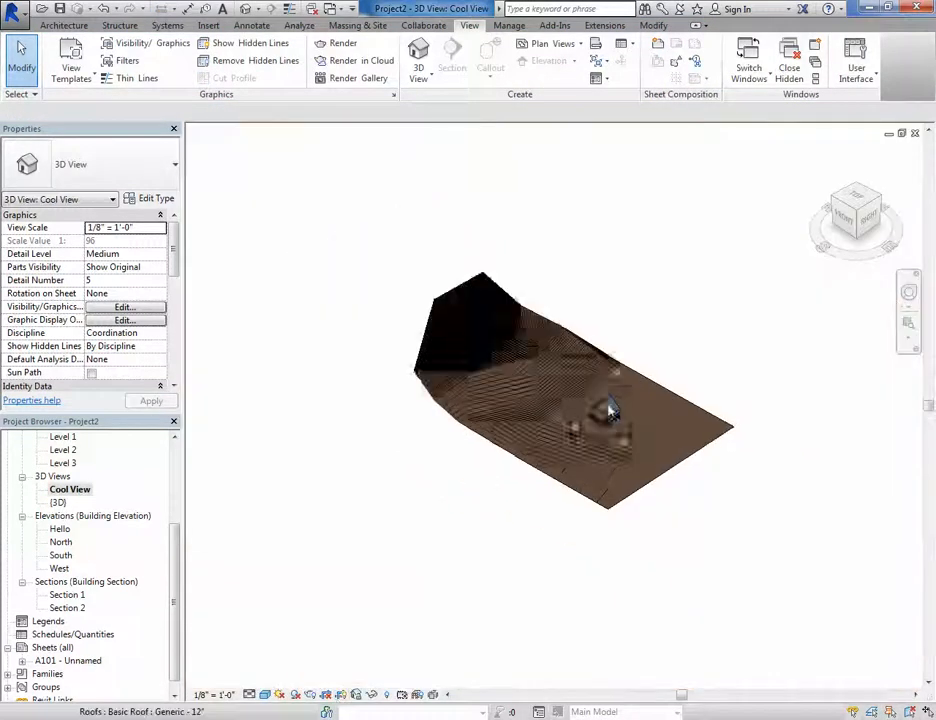
scroll(609, 406, up, 2)
click(325, 695)
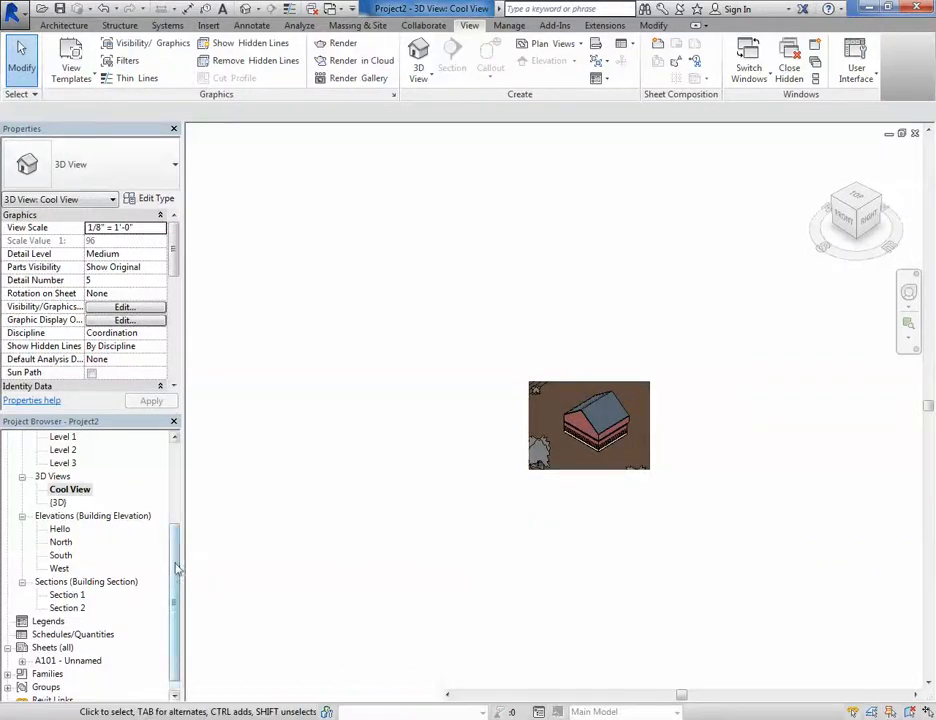
- Return to sheet A101 and move the Cool View viewport to just below the title block
scroll(176, 564, down, 1)
double_click(90, 648)
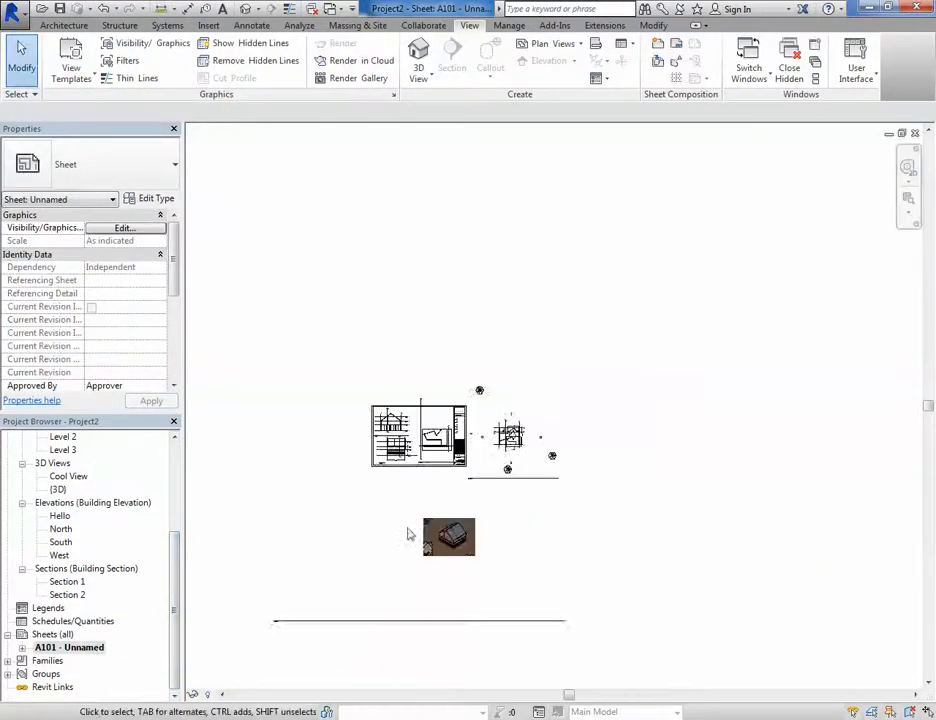
drag(560, 543, 477, 421)
click(560, 577)
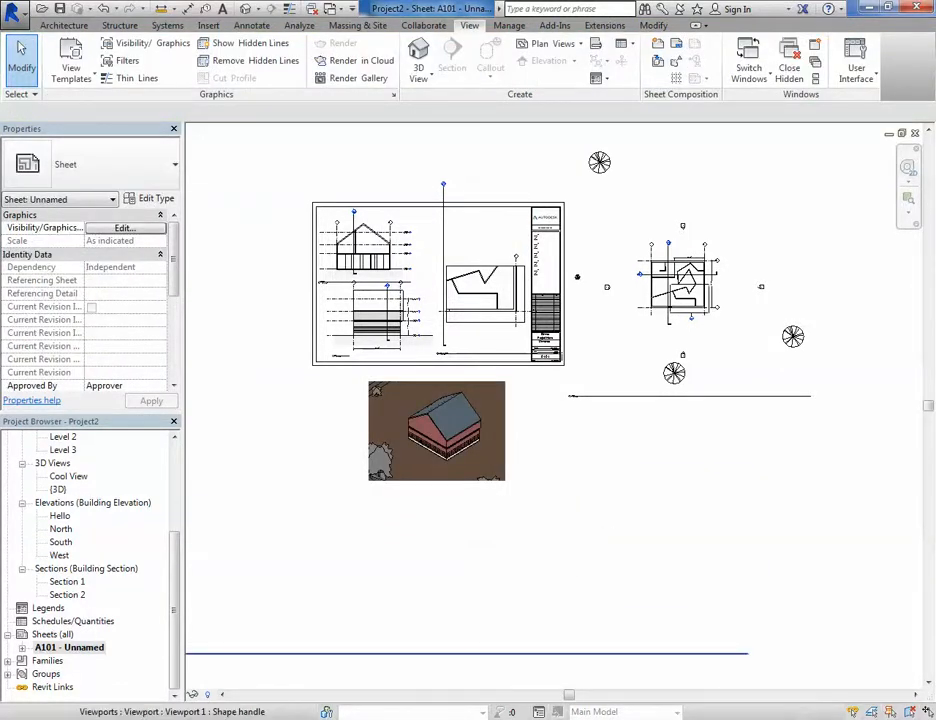
click(808, 719)
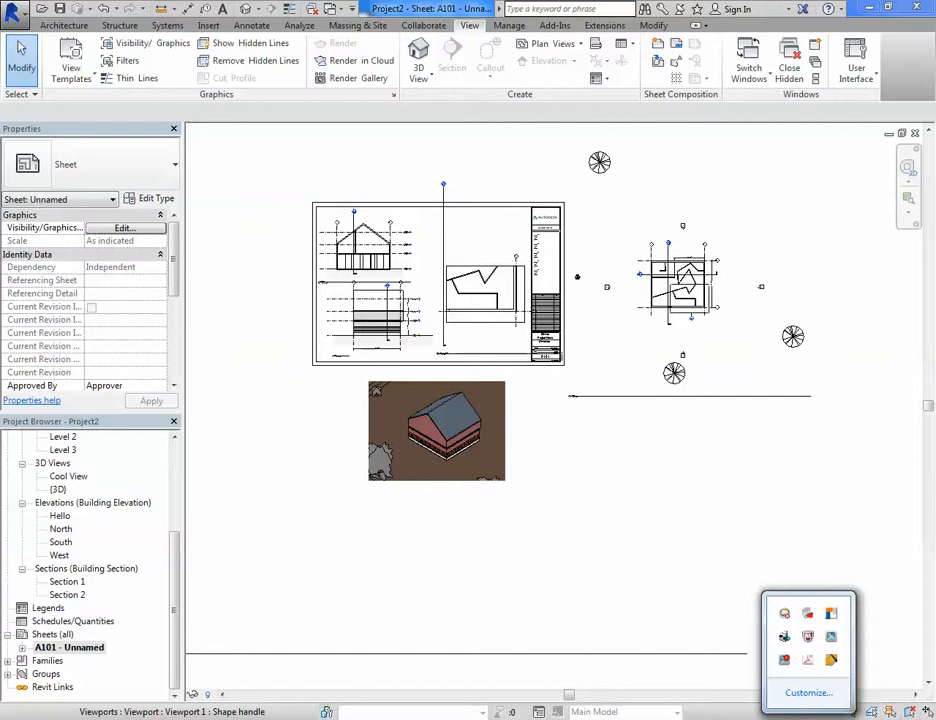